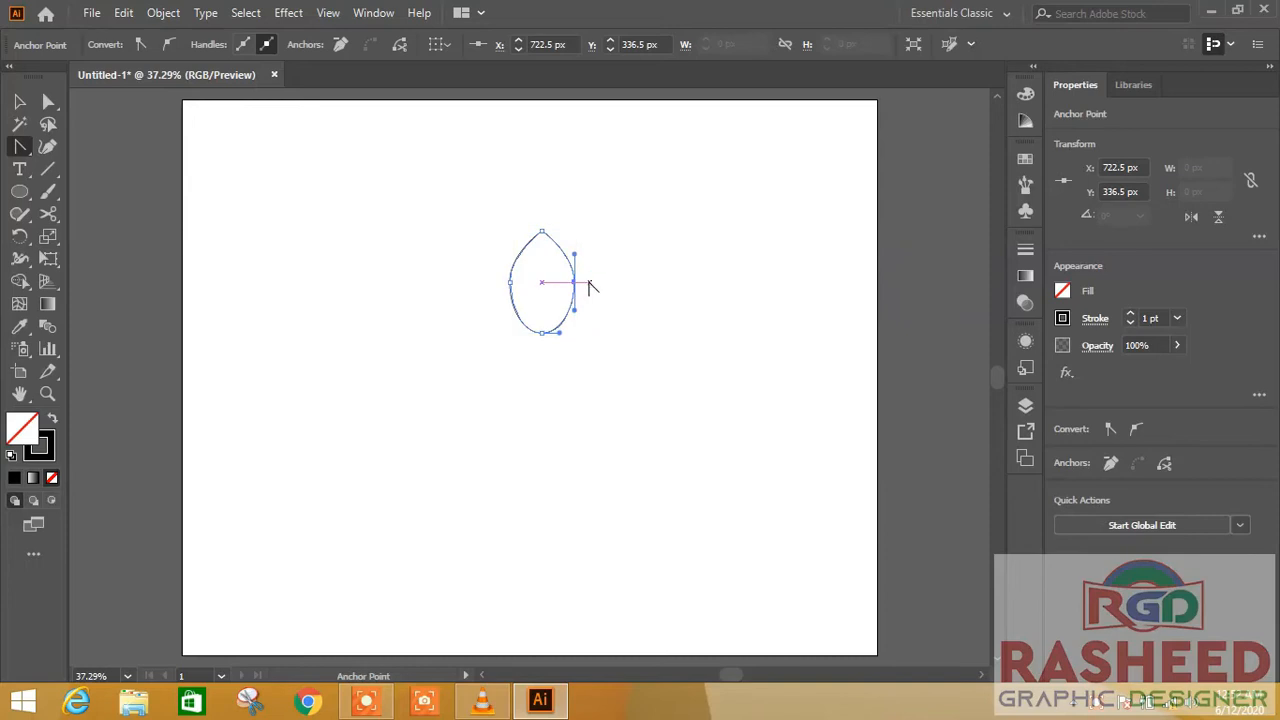
Reshape the leaf outline's upper-left curve by pulling the left anchor's upper handle inward.
click(510, 284)
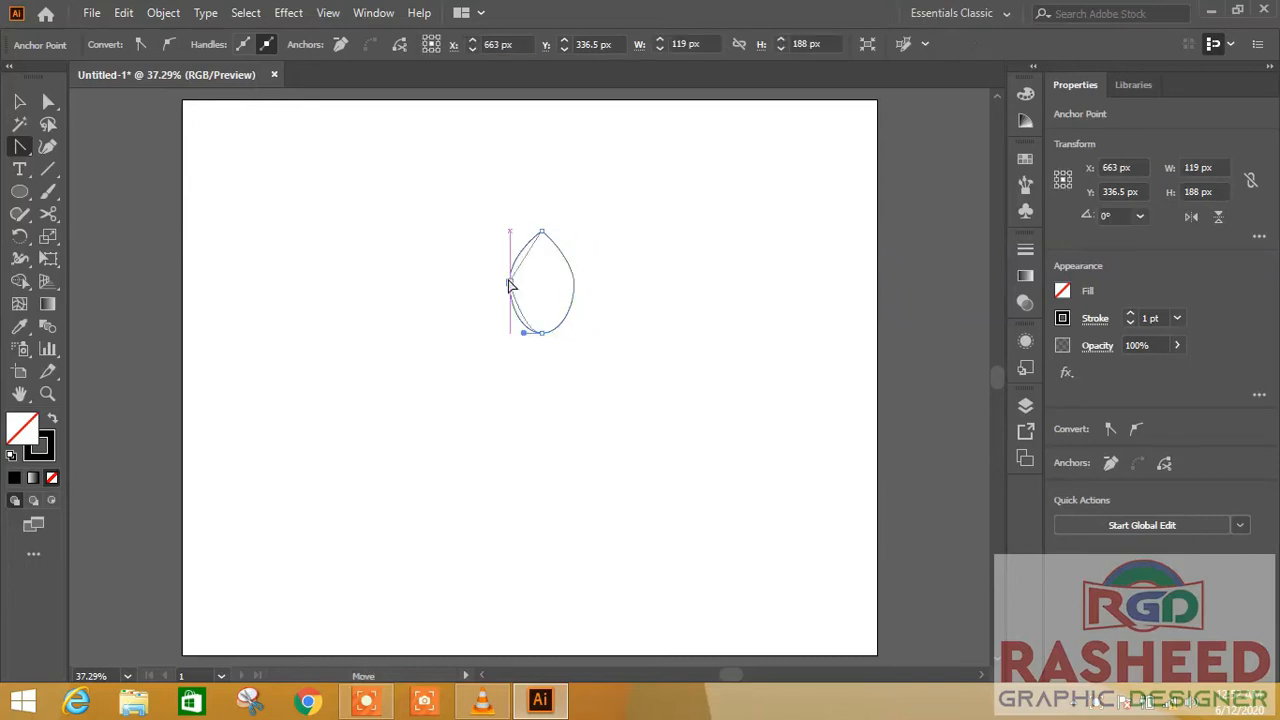
key(ctrl)
drag(510, 285, 510, 305)
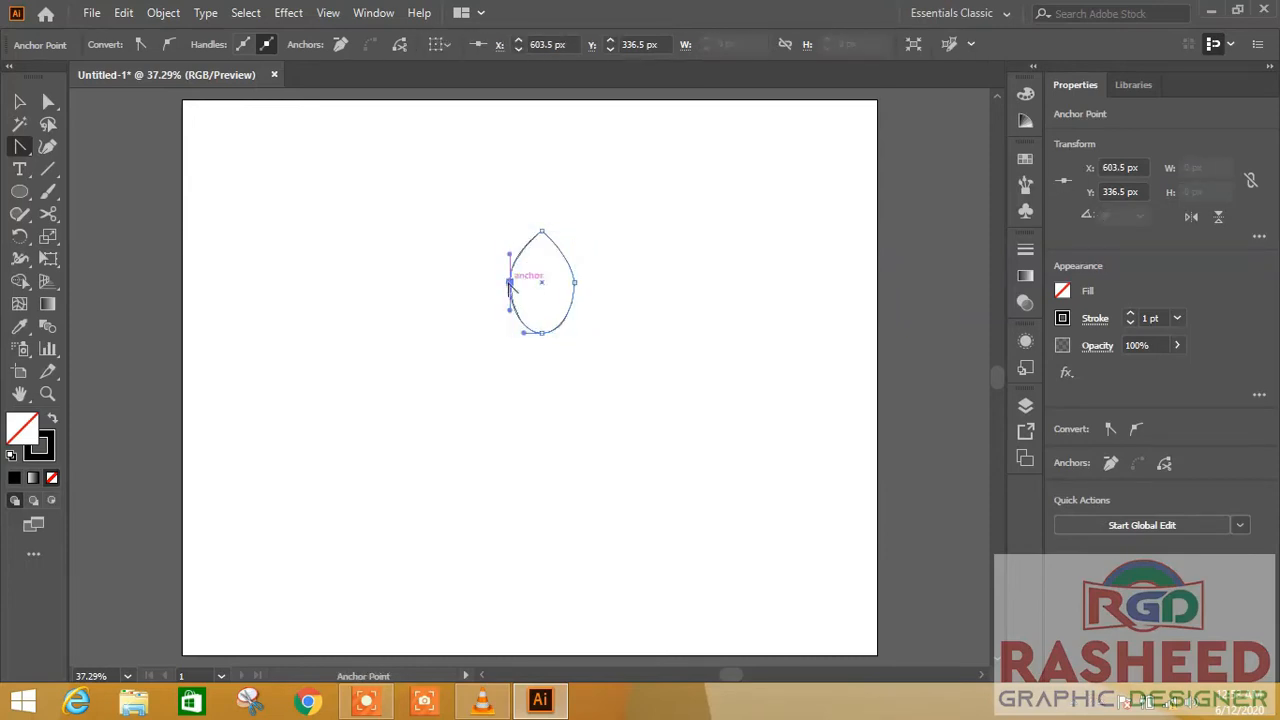
drag(509, 255, 518, 252)
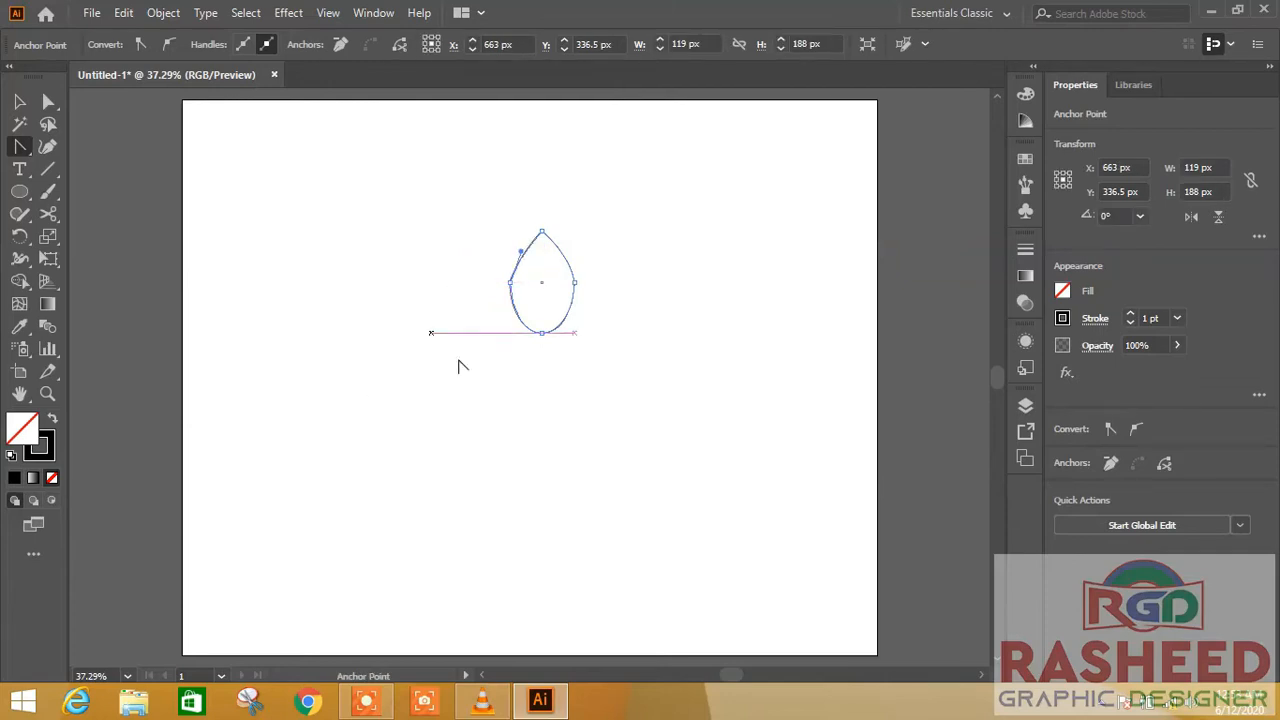
Swap the leaf's fill and stroke for a solid black shape without outline, and fine-tune its upper-left curve handle.
click(52, 418)
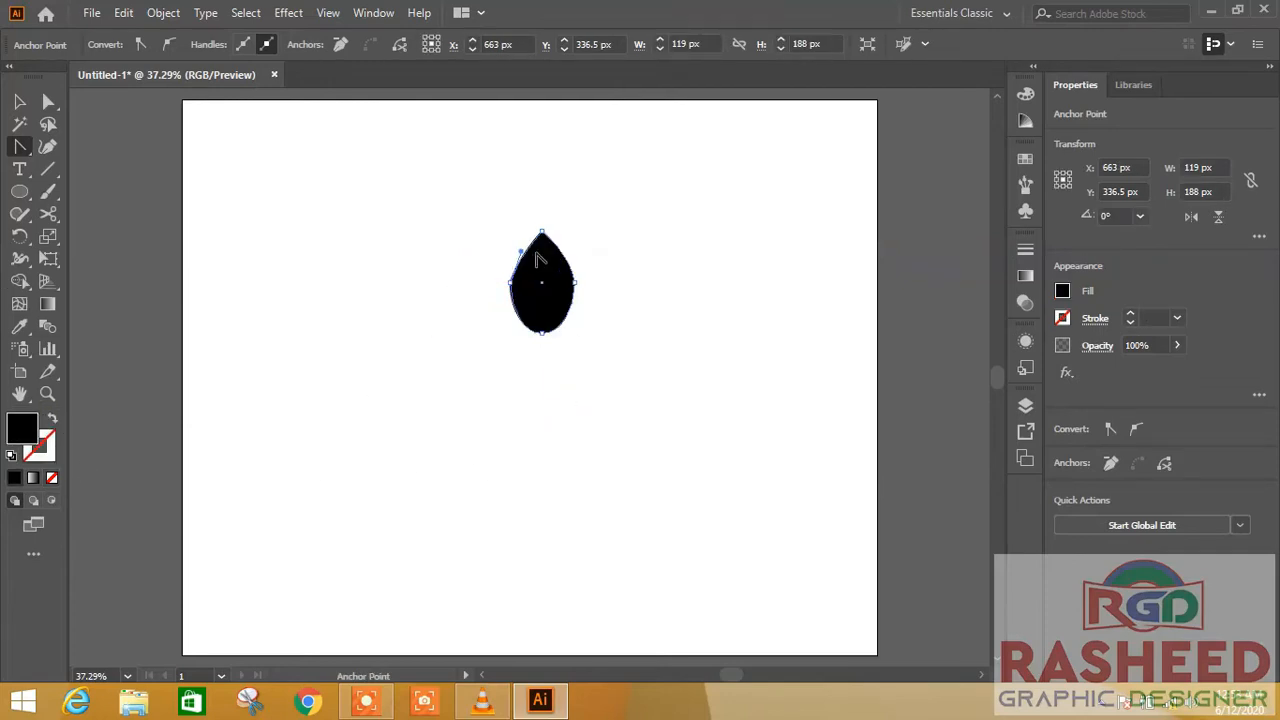
drag(521, 251, 520, 247)
key(ctrl)
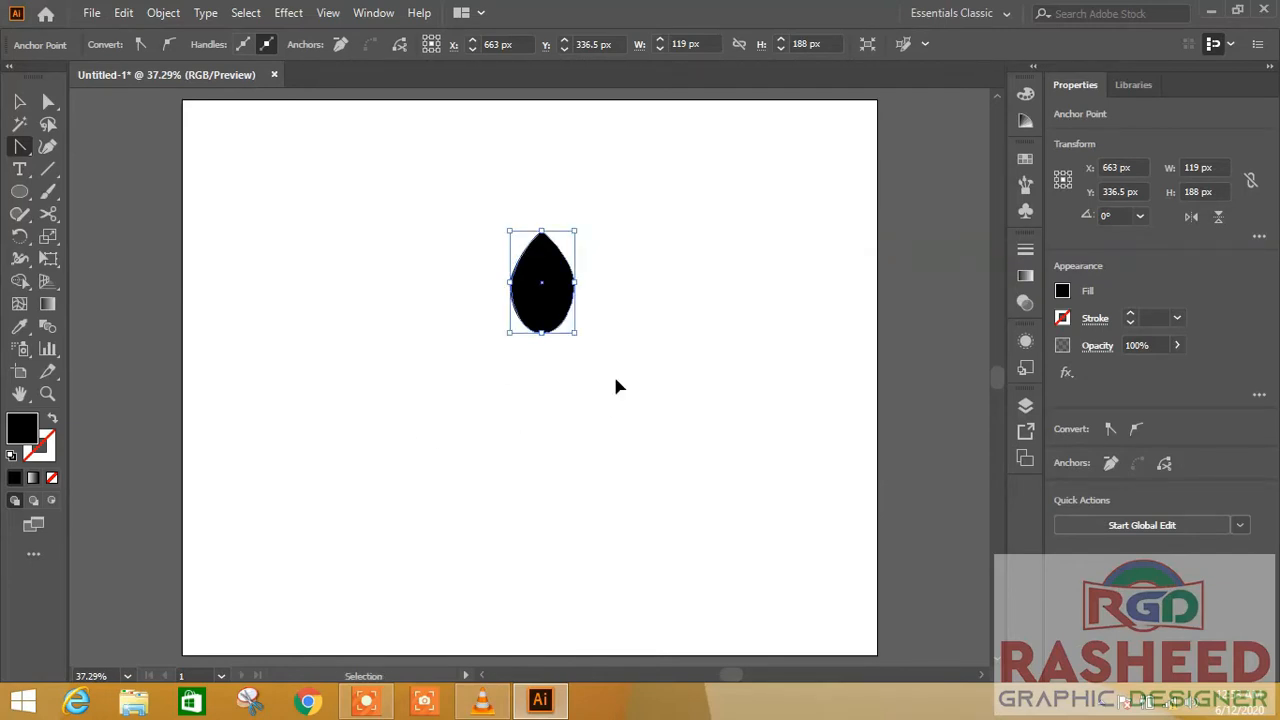
key(ctrl+1)
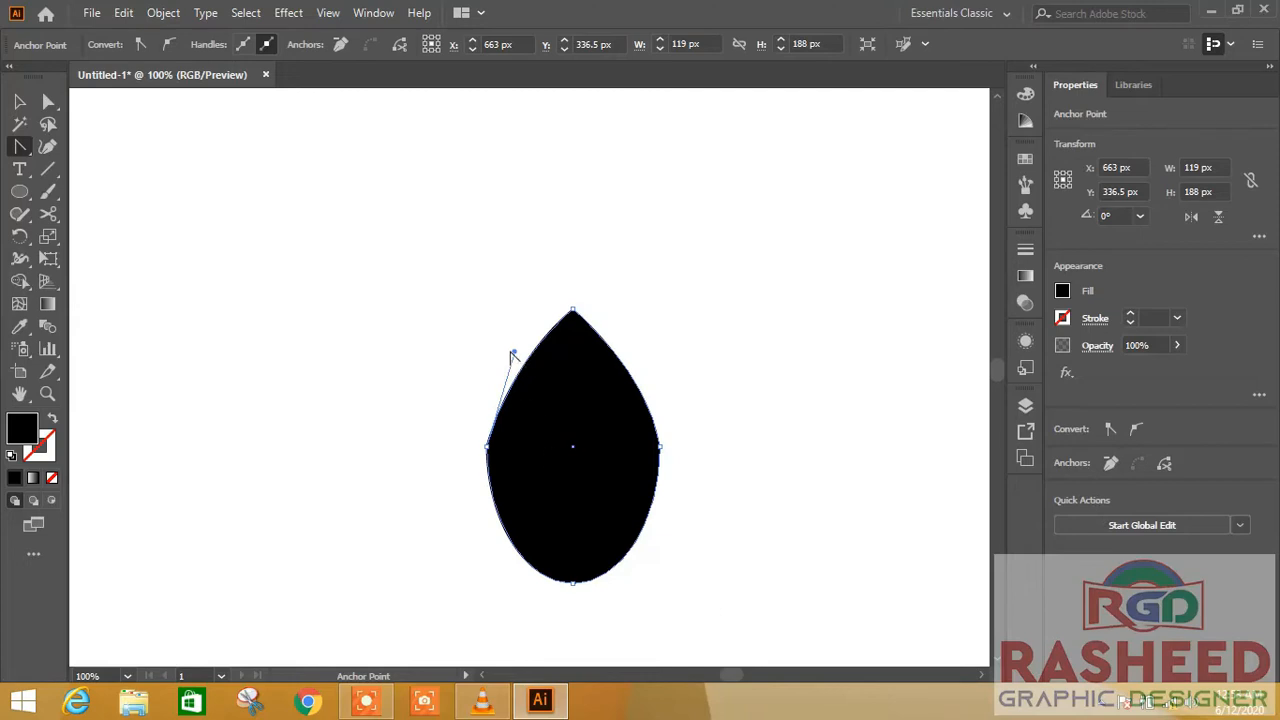
Refine the upper curves on both sides of the leaf by adjusting the left and right anchors' handles.
click(659, 446)
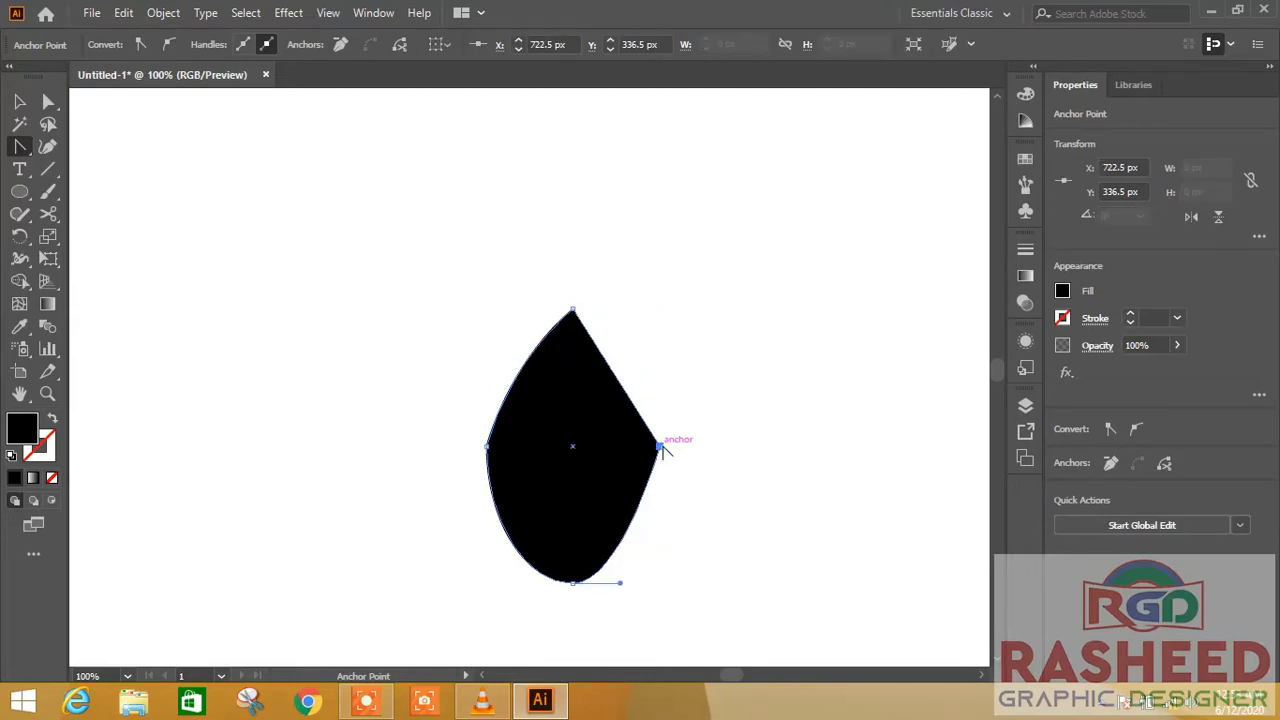
key(ctrl+z)
drag(648, 372, 643, 374)
drag(486, 446, 517, 365)
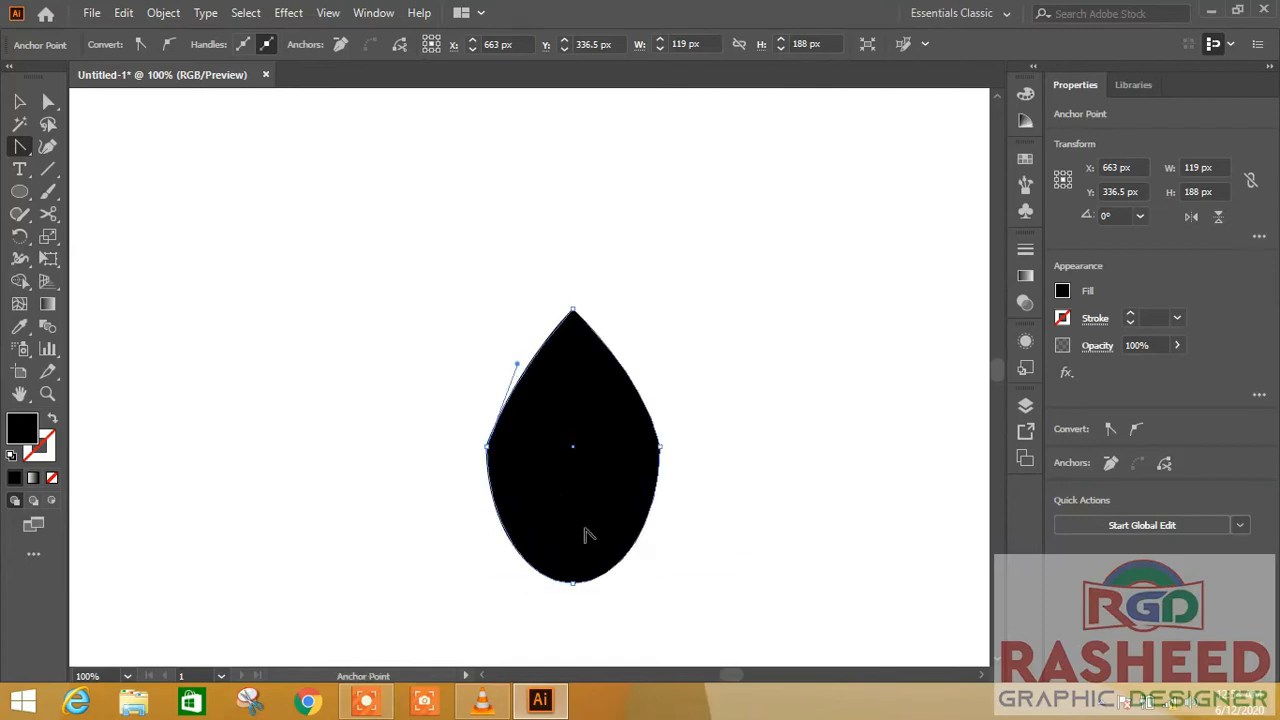
click(659, 446)
drag(660, 447, 637, 354)
click(501, 415)
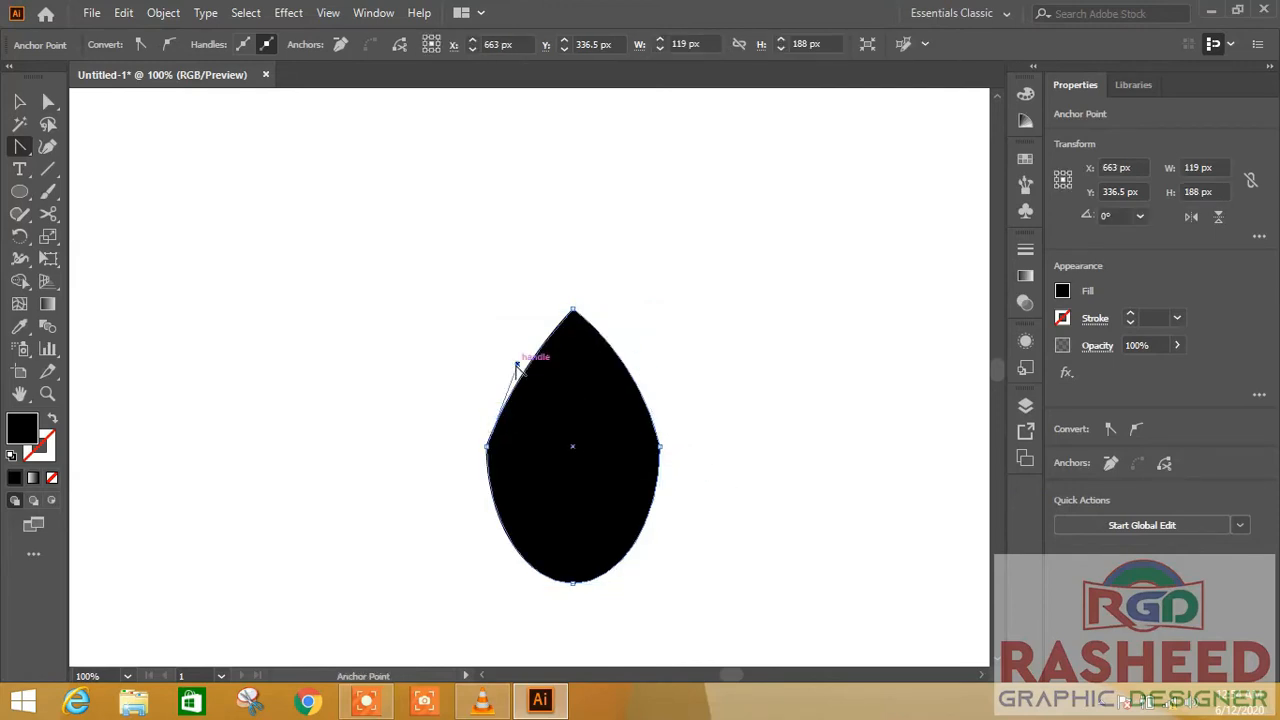
drag(517, 364, 505, 355)
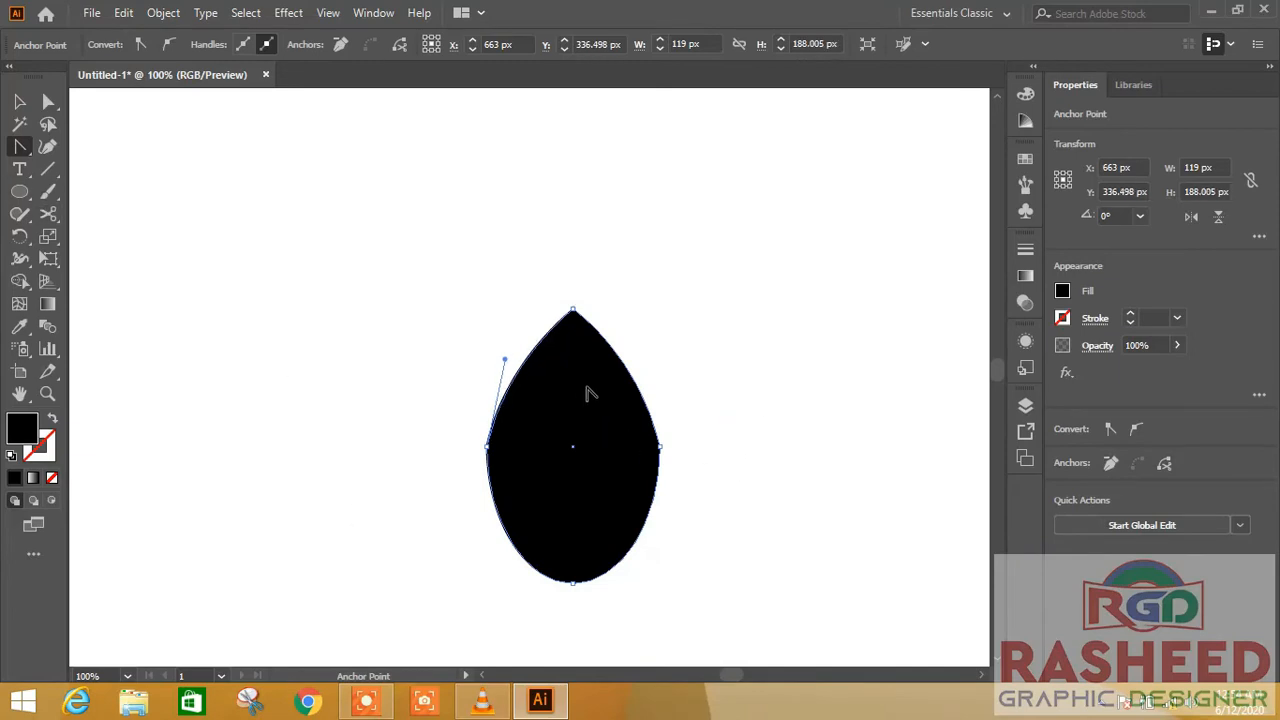
key(ctrl+z)
Select the whole leaf and move it straight up by about 64 px.
click(20, 105)
click(376, 242)
drag(591, 458, 591, 364)
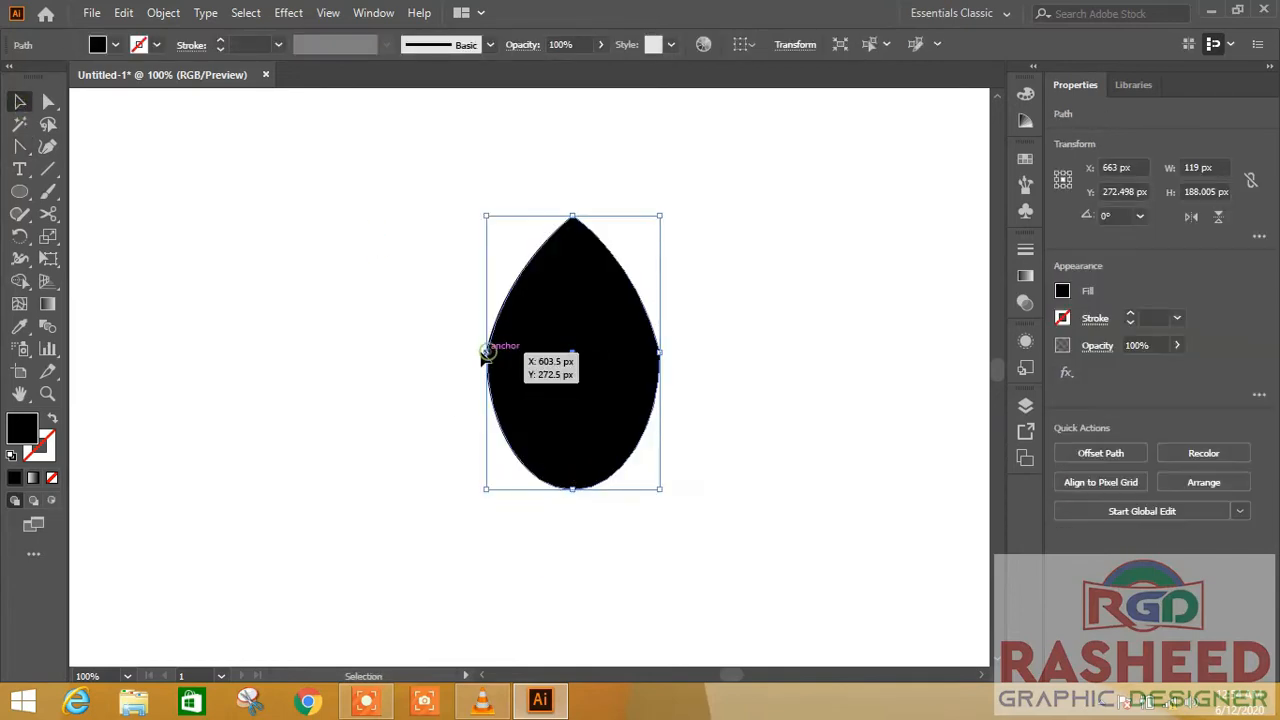
Round the leaf's left and right side anchors with a corner radius of about 108 px each.
click(44, 101)
click(322, 406)
click(489, 355)
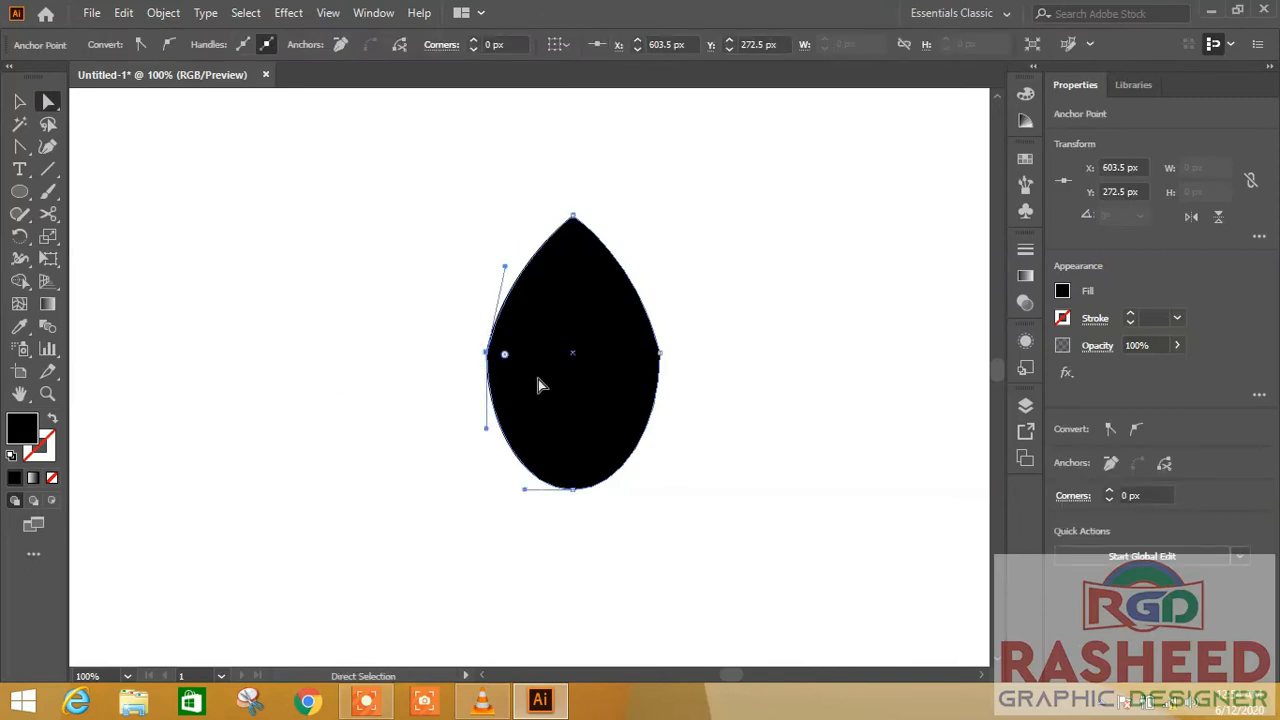
drag(507, 360, 794, 383)
click(659, 353)
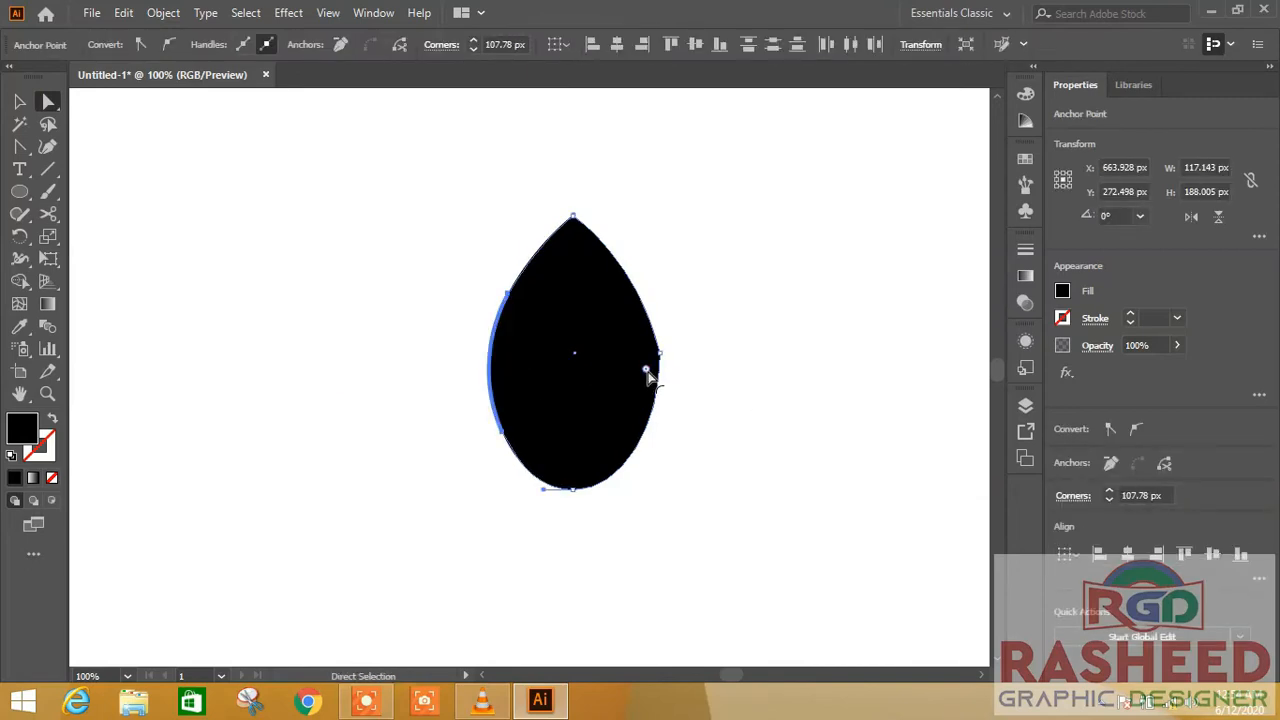
drag(642, 356, 456, 356)
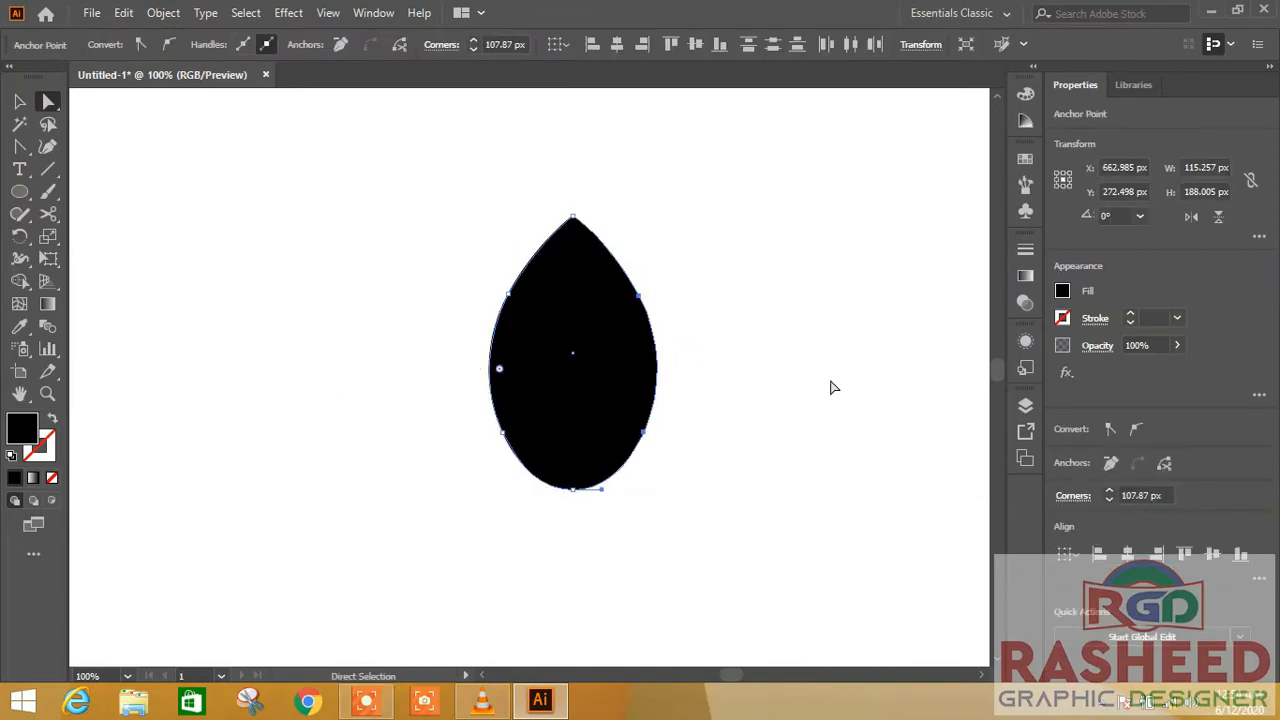
click(830, 382)
Draw a closed curved wedge with the Pen tool, from the leaf's centre to just below its rounded base.
drag(19, 146, 90, 143)
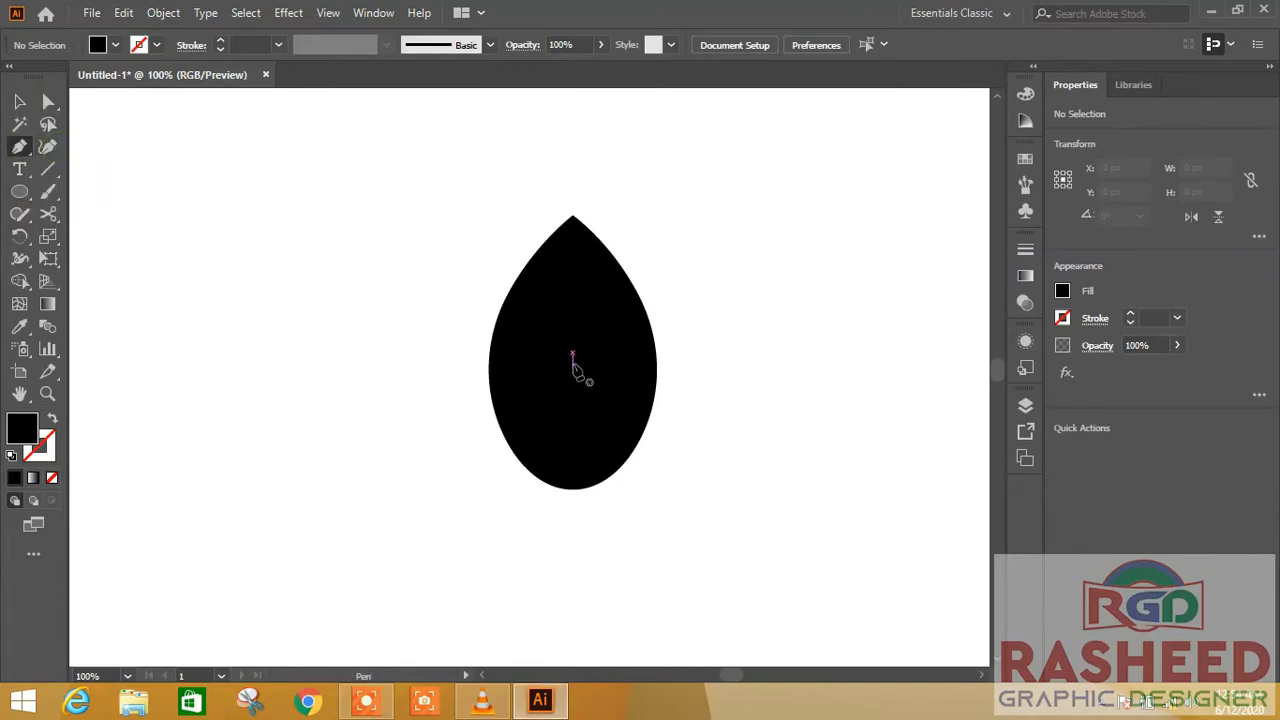
click(572, 361)
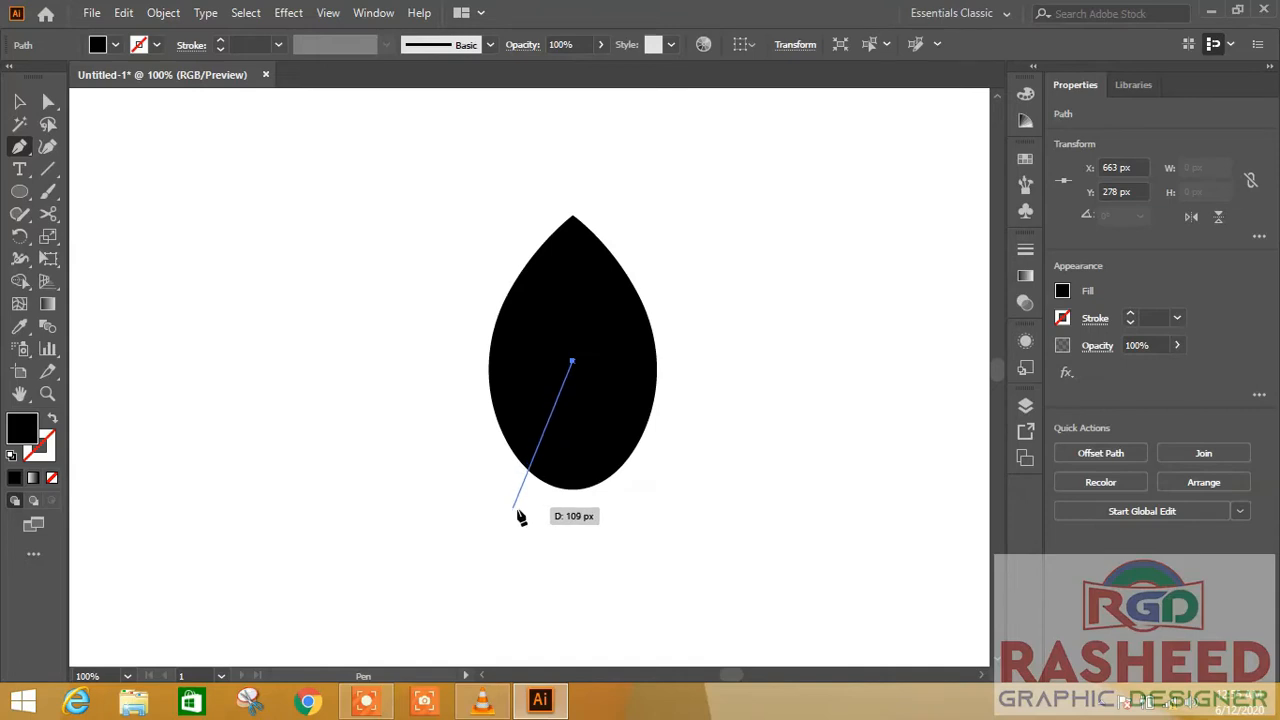
drag(516, 508, 446, 557)
drag(516, 508, 600, 513)
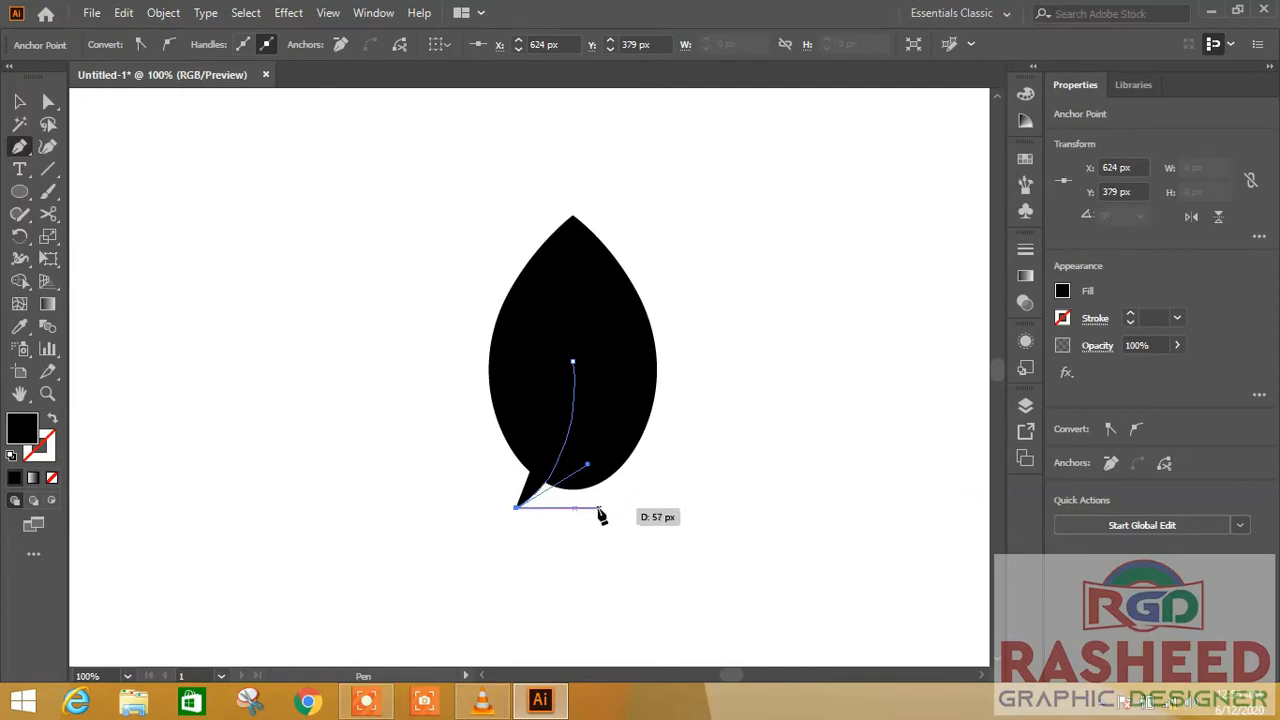
click(599, 508)
drag(573, 362, 520, 292)
Subtract the curved wedge from the leaf with Minus Front to cut a notch in its base.
click(19, 101)
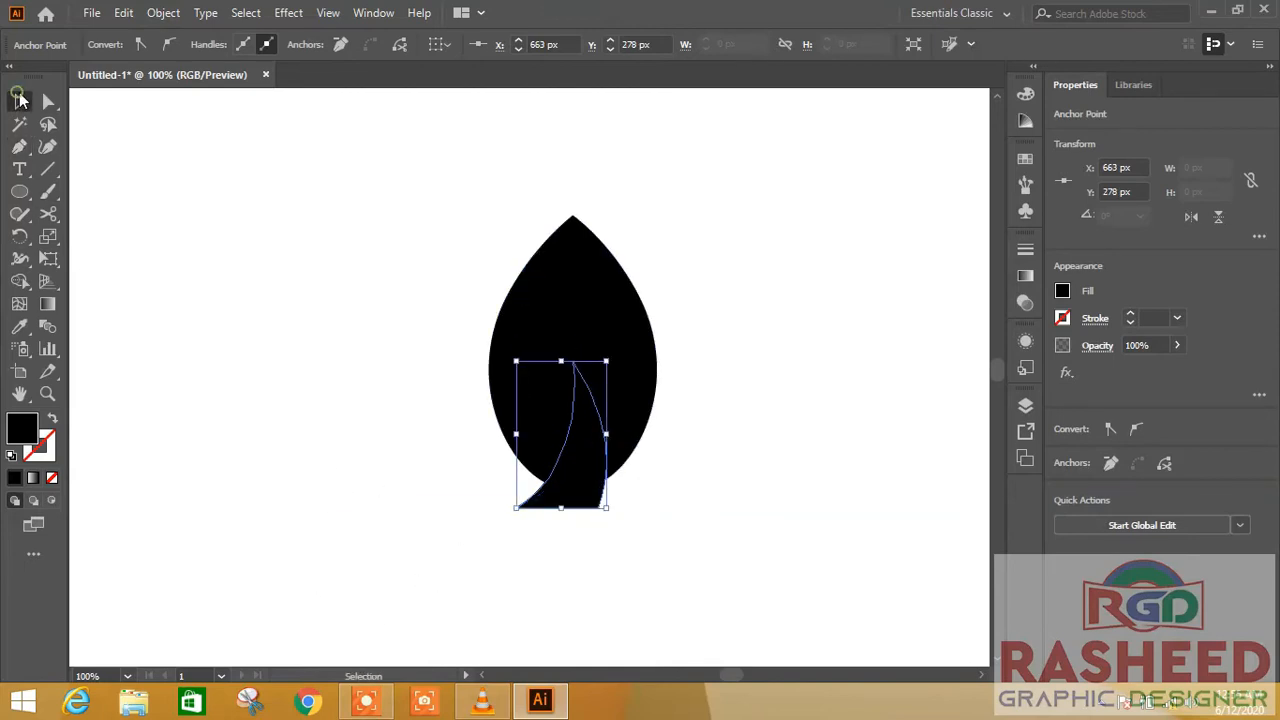
drag(738, 208, 370, 540)
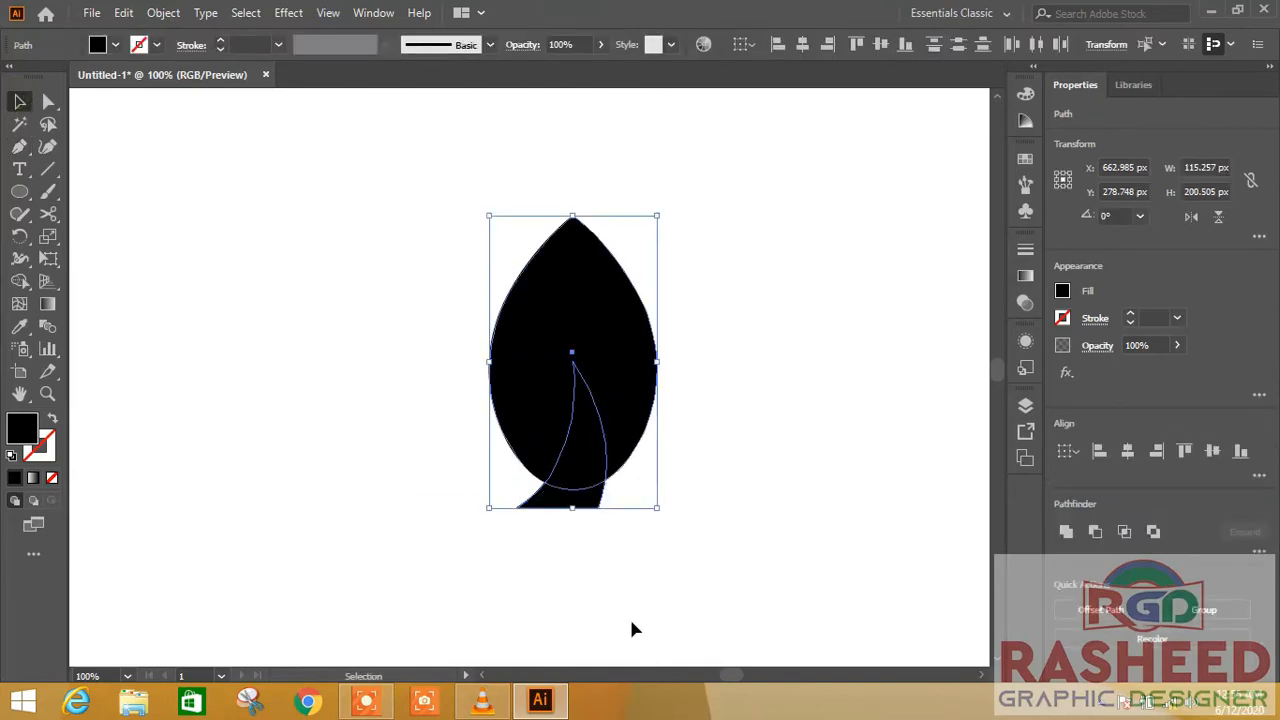
click(1097, 533)
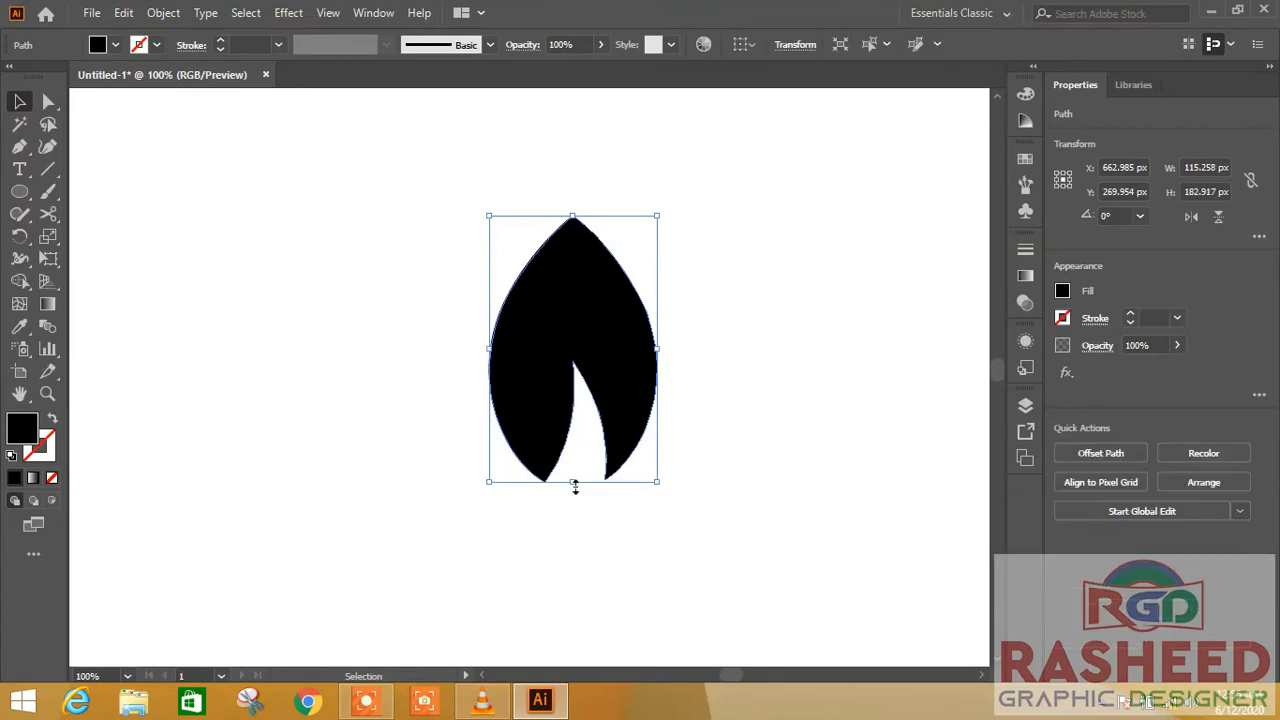
click(711, 475)
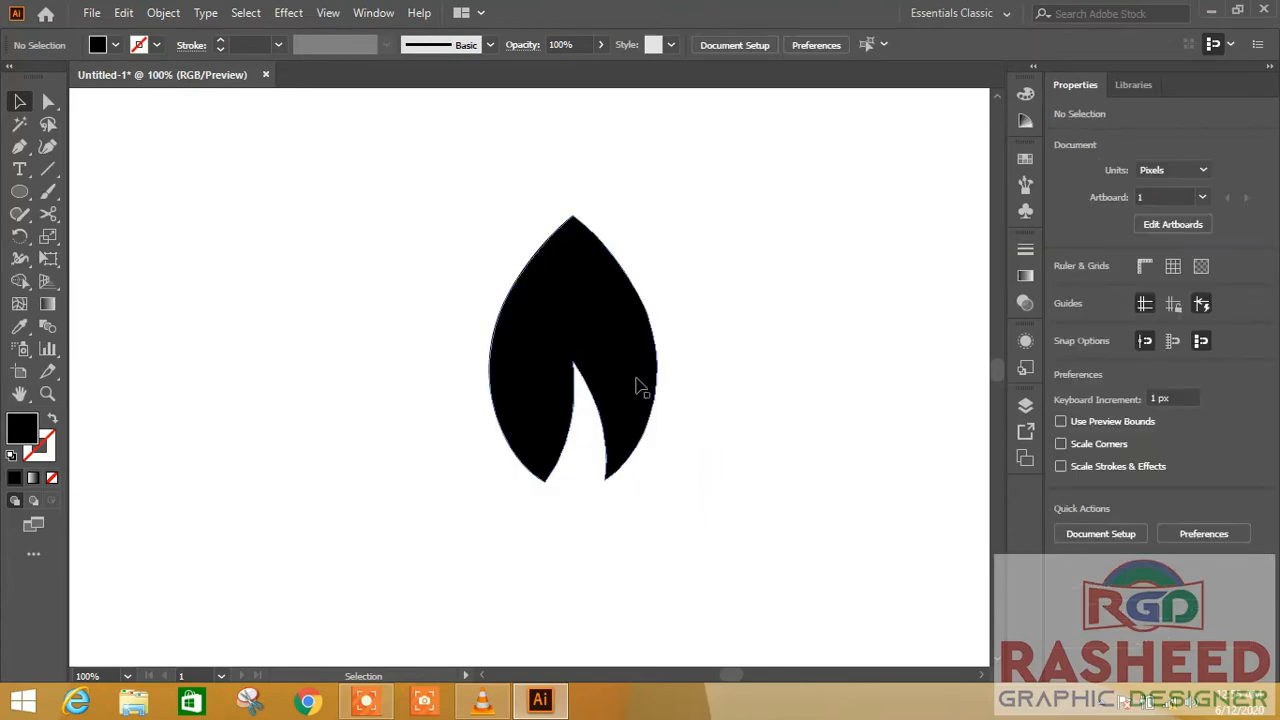
Move the notched leaf about 95 px to the right and draw a horizontal line about 1024 px long below it.
drag(639, 318, 734, 320)
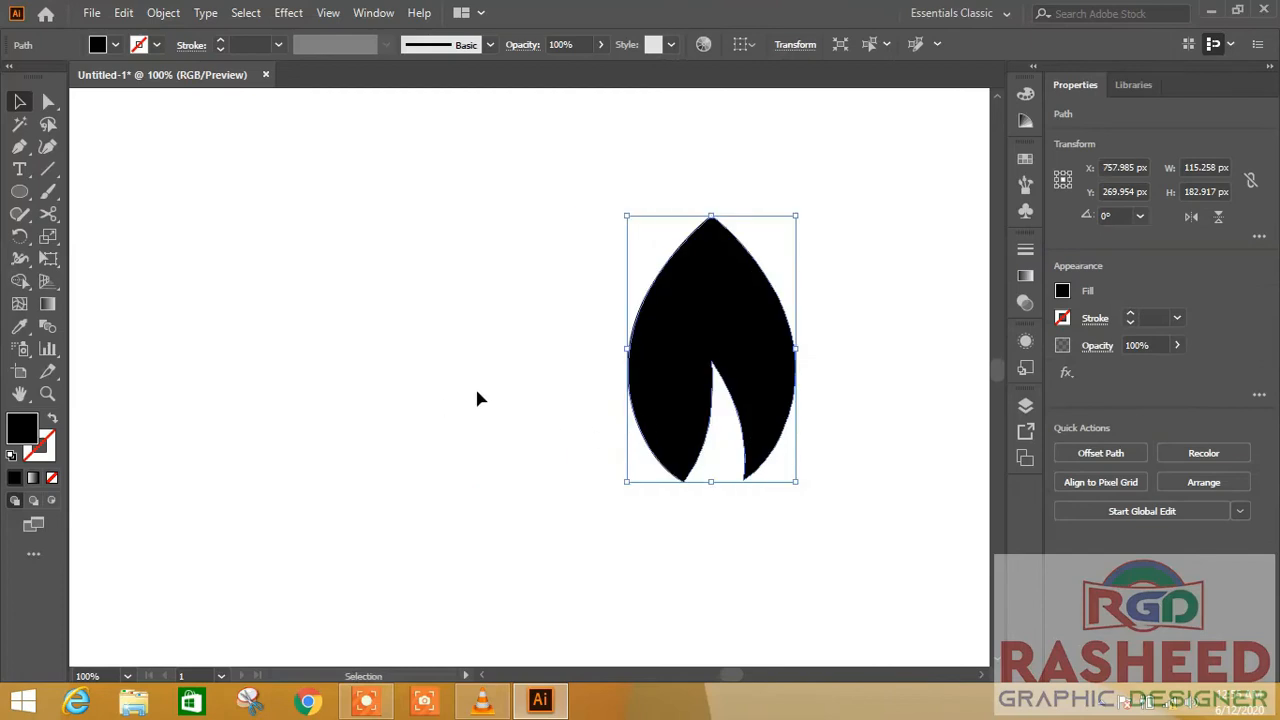
key(a)
scroll(478, 399, down, 4)
key(v)
click(49, 169)
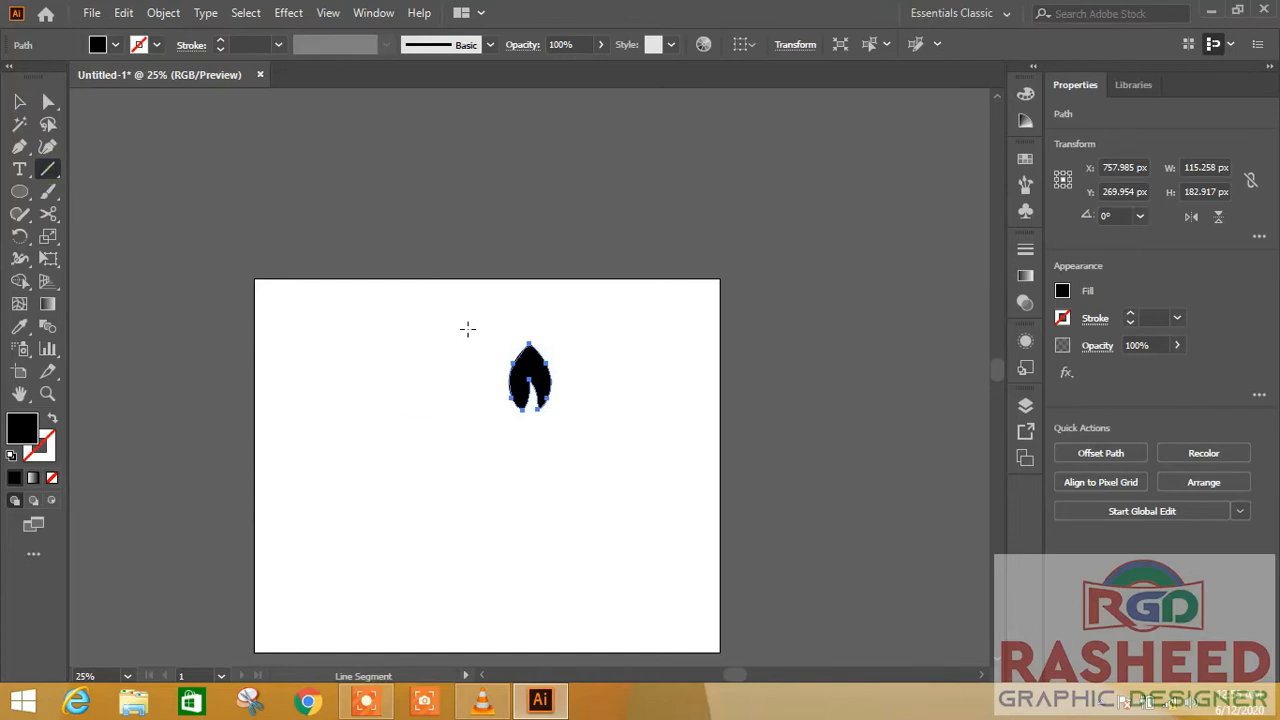
drag(308, 454, 681, 454)
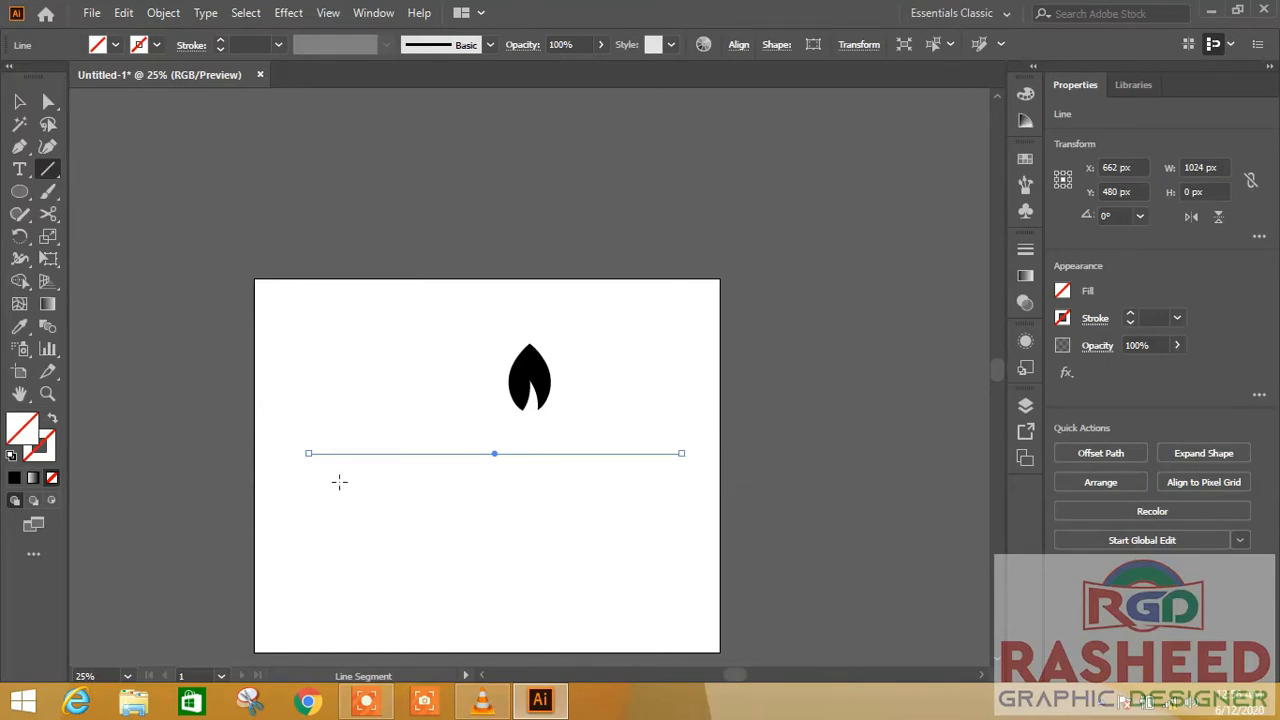
Give the line a 12 pt black stroke with a width profile tapering toward its right end.
click(219, 40)
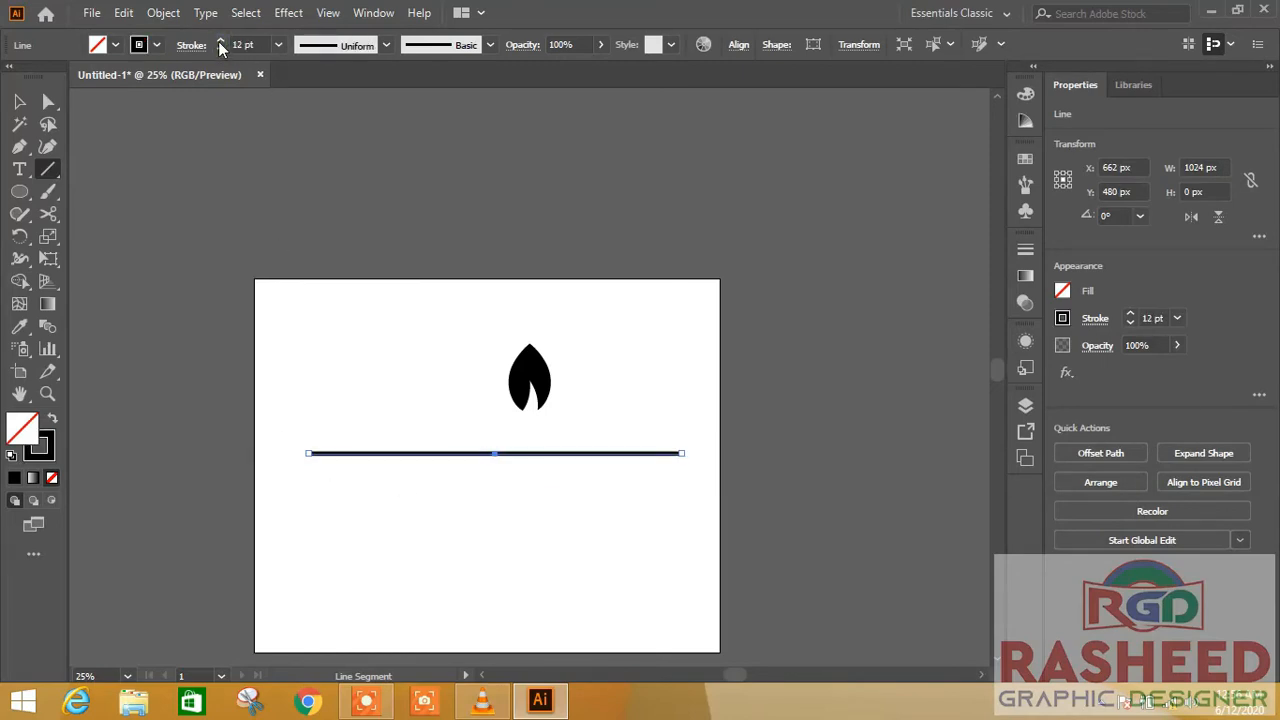
click(386, 46)
click(329, 196)
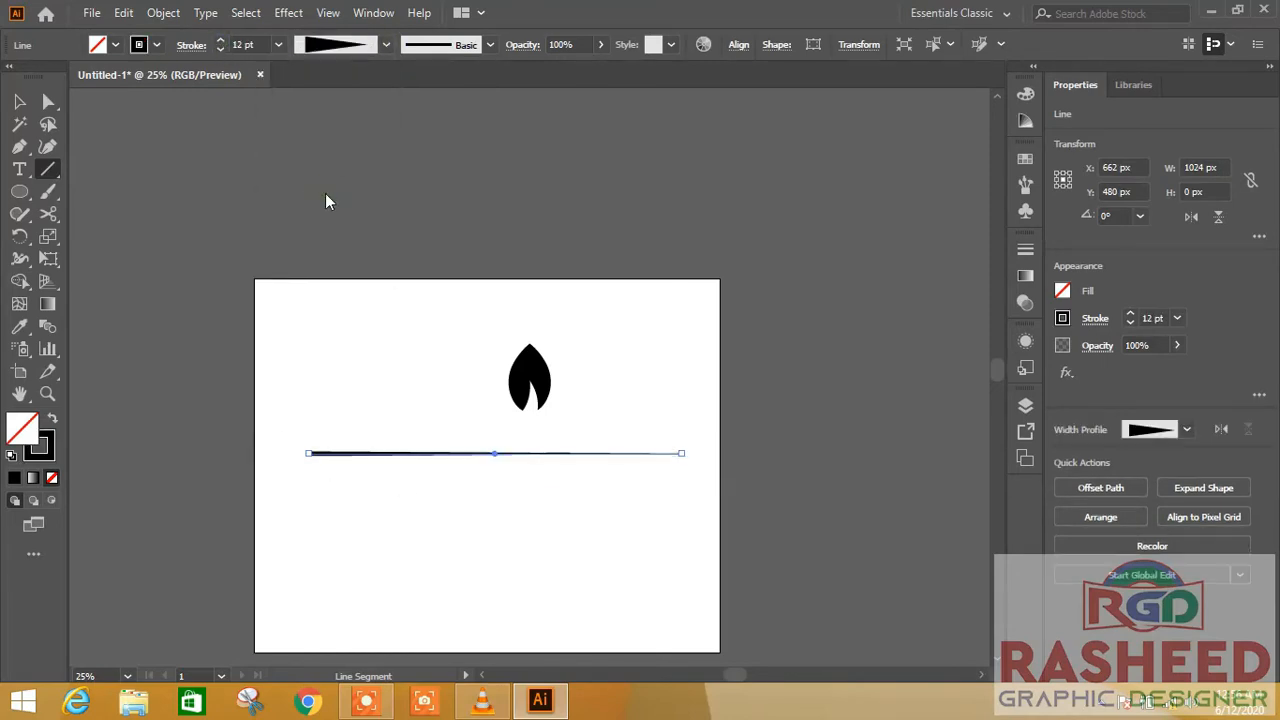
click(19, 101)
click(342, 306)
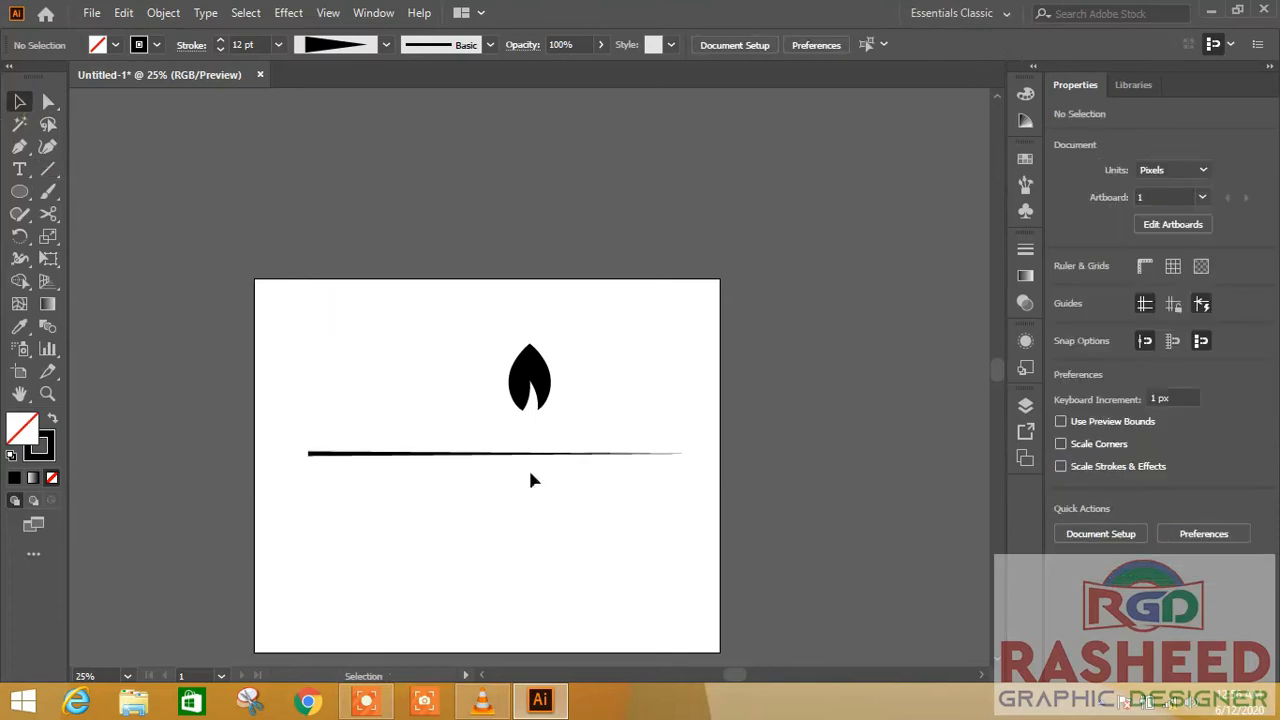
Shrink the leaf, rotate it to about 237° and place it under the thick end of the tapered line.
click(534, 396)
drag(562, 335, 369, 494)
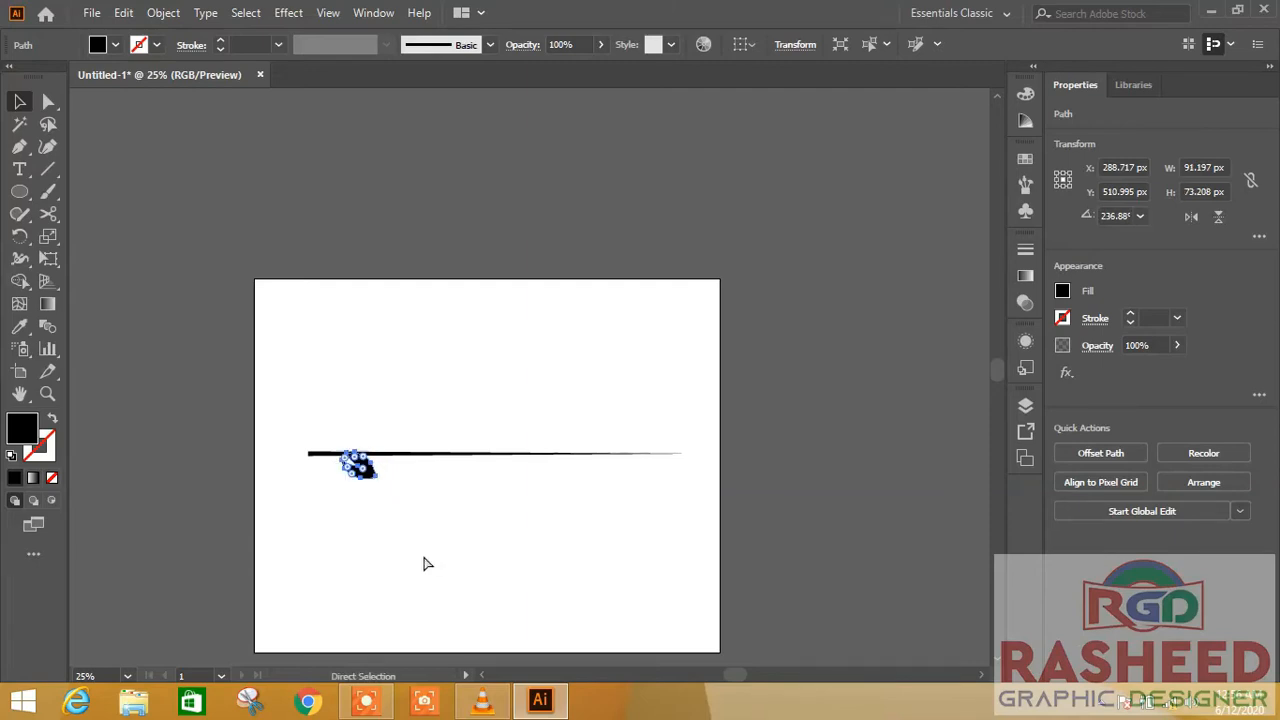
Nudge the leaf down 9 px so its upper edge just touches the underside of the line.
key(ctrl+plus)
key(ctrl+plus)
key(ctrl+plus)
key(ctrl+plus)
key(ctrl+plus)
key(ctrl+plus)
key(ctrl+plus)
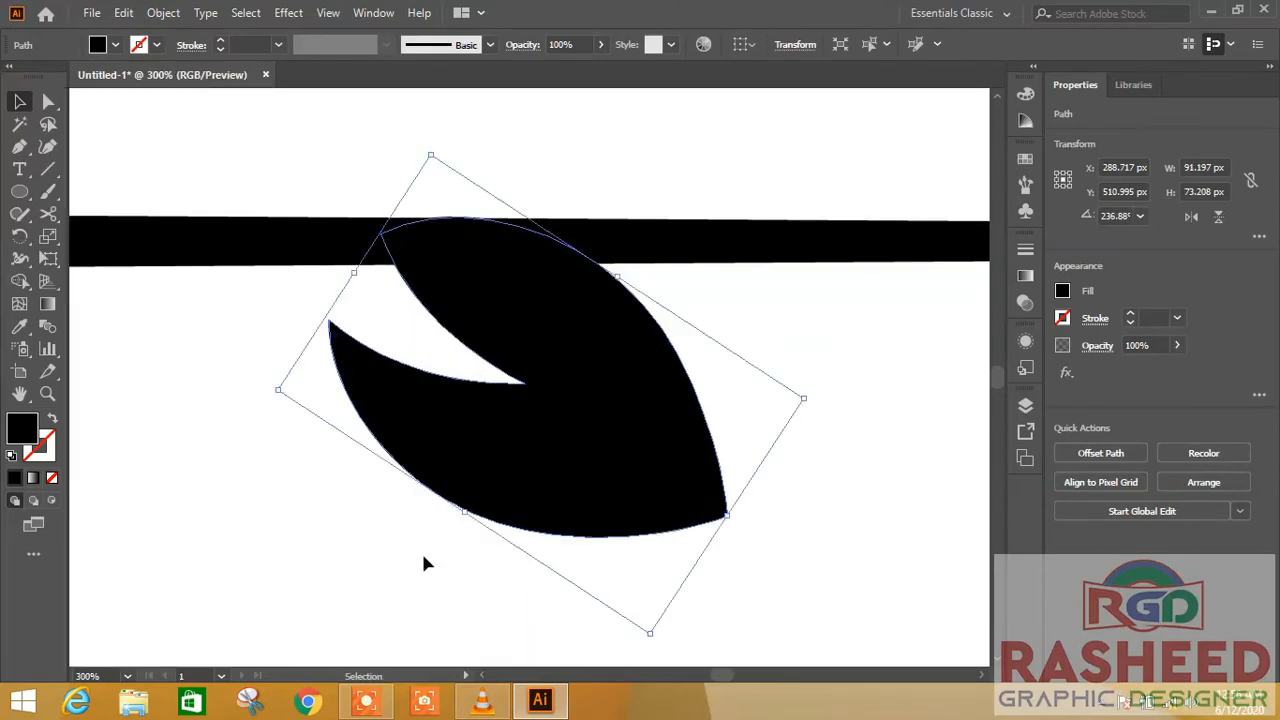
key(Down)
key(Down)
key(Down)
key(Down)
key(Down)
key(Down)
key(Down)
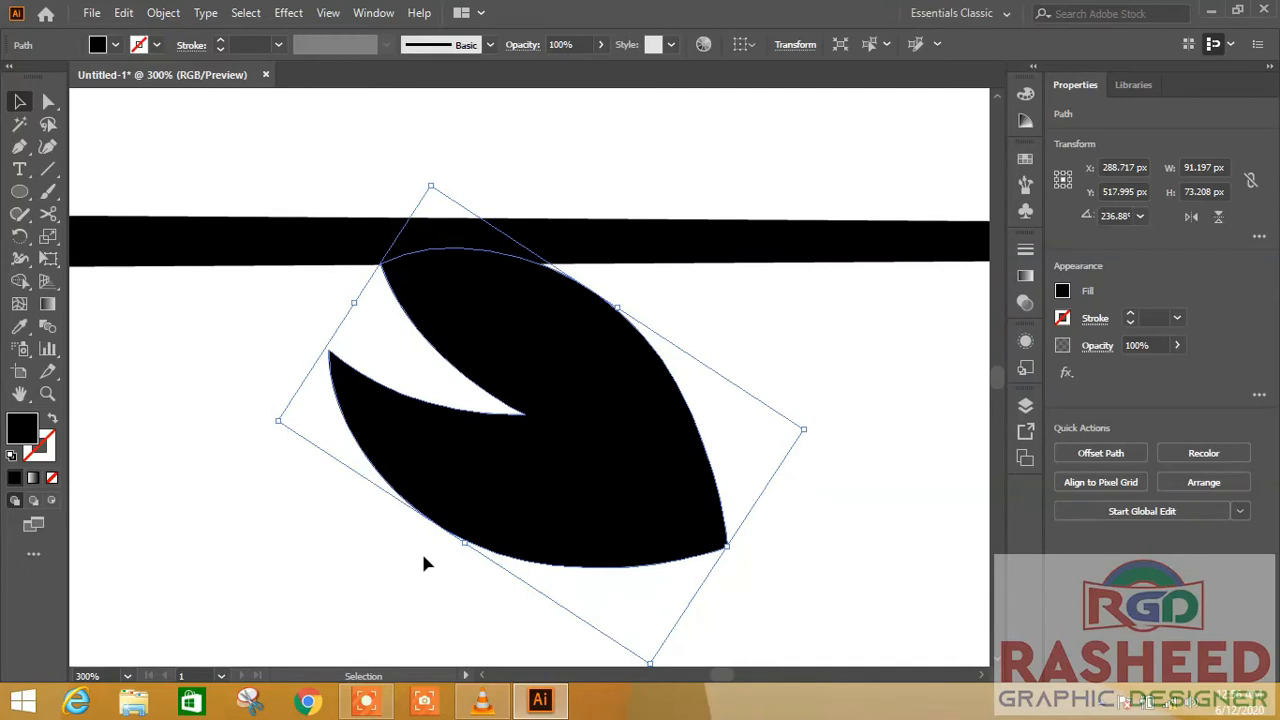
key(Down)
key(Down)
key(Down)
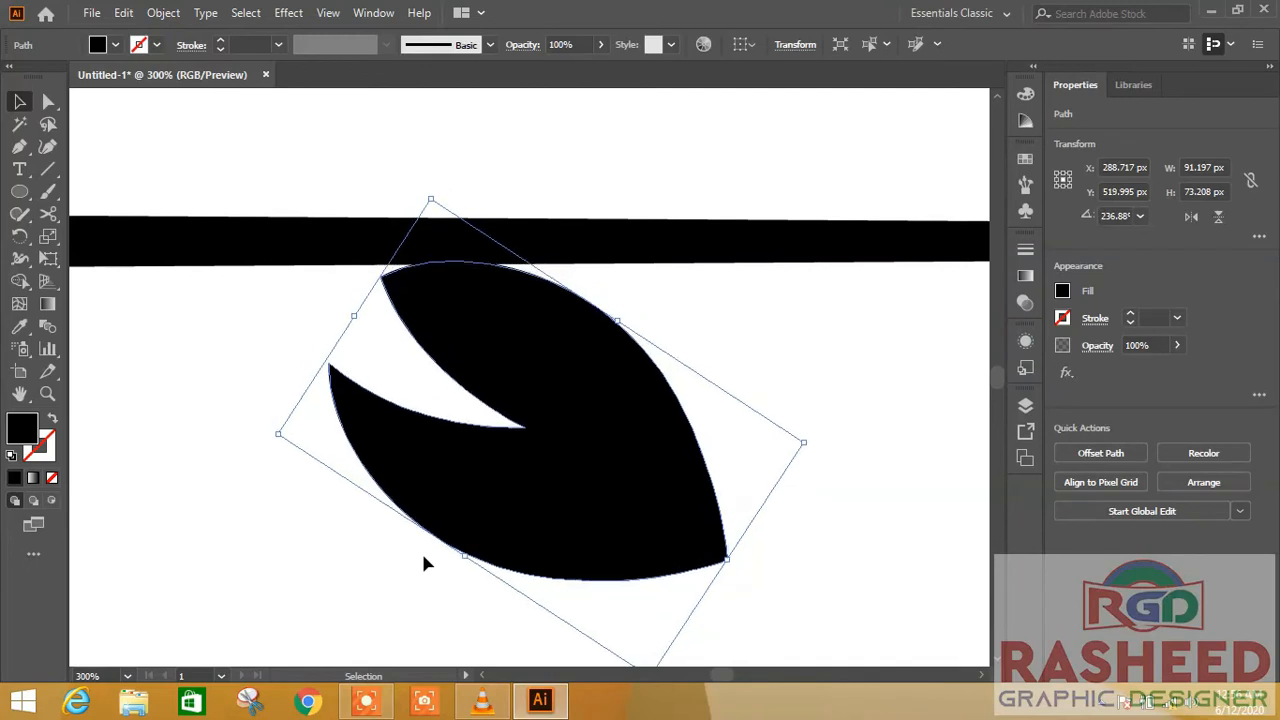
Rotate the leaf further to about 225° and nudge it vertically until its notched end meets the line's underside.
drag(814, 444, 814, 466)
key(Down)
key(Down)
key(Down)
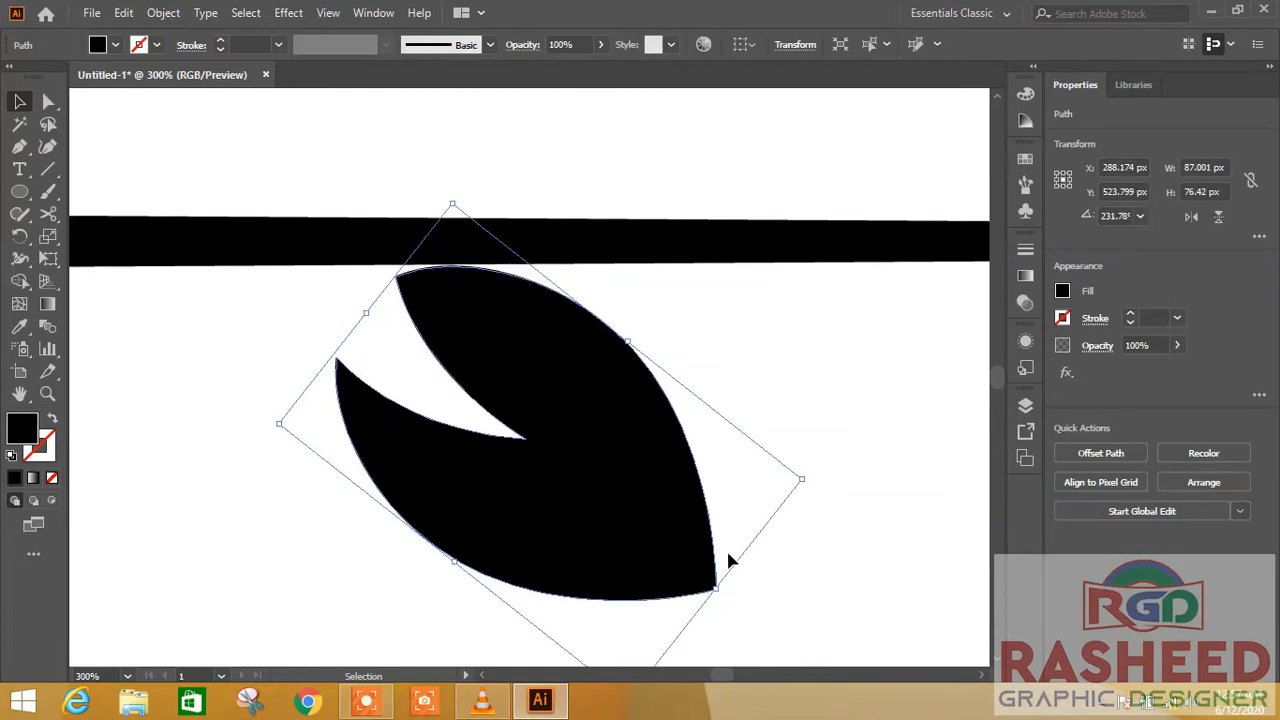
drag(811, 474, 818, 506)
key(Down)
key(Down)
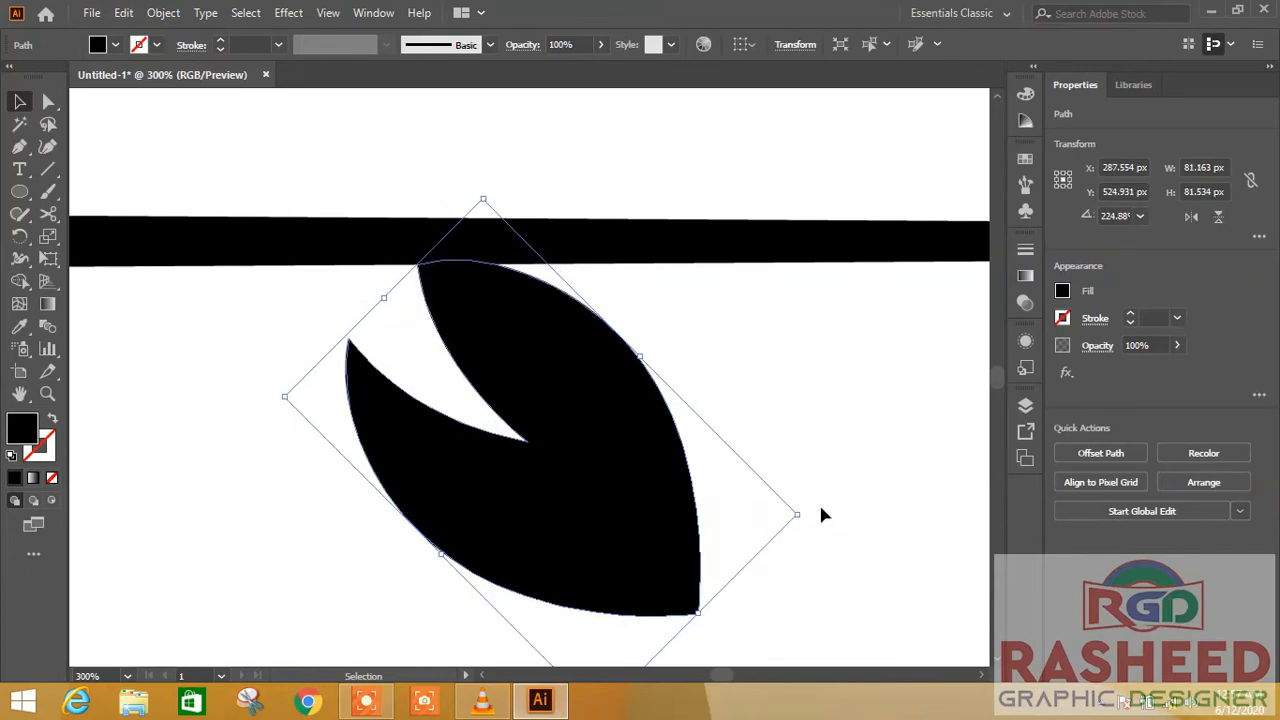
key(Up)
Start a Distort & Transform > Transform effect on the leaf with the preview on and 10 copies.
key(ctrl+0)
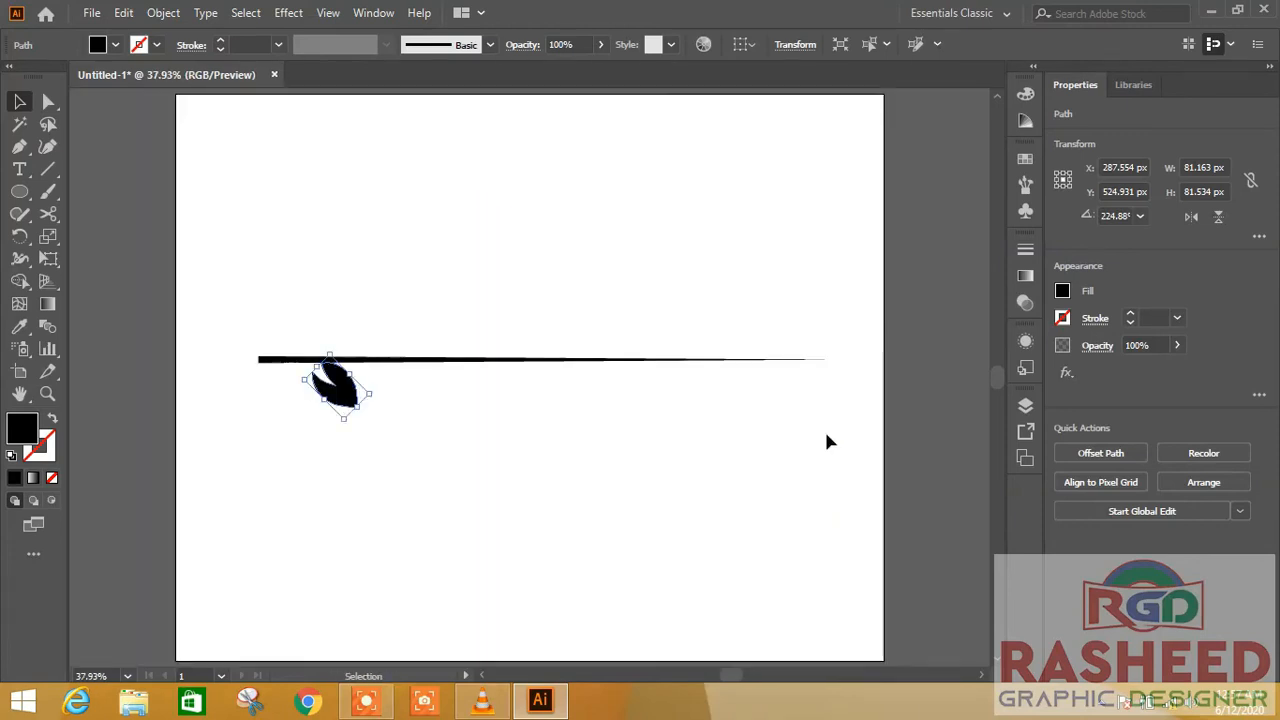
click(665, 485)
click(338, 382)
click(288, 12)
mouse_move(341, 172)
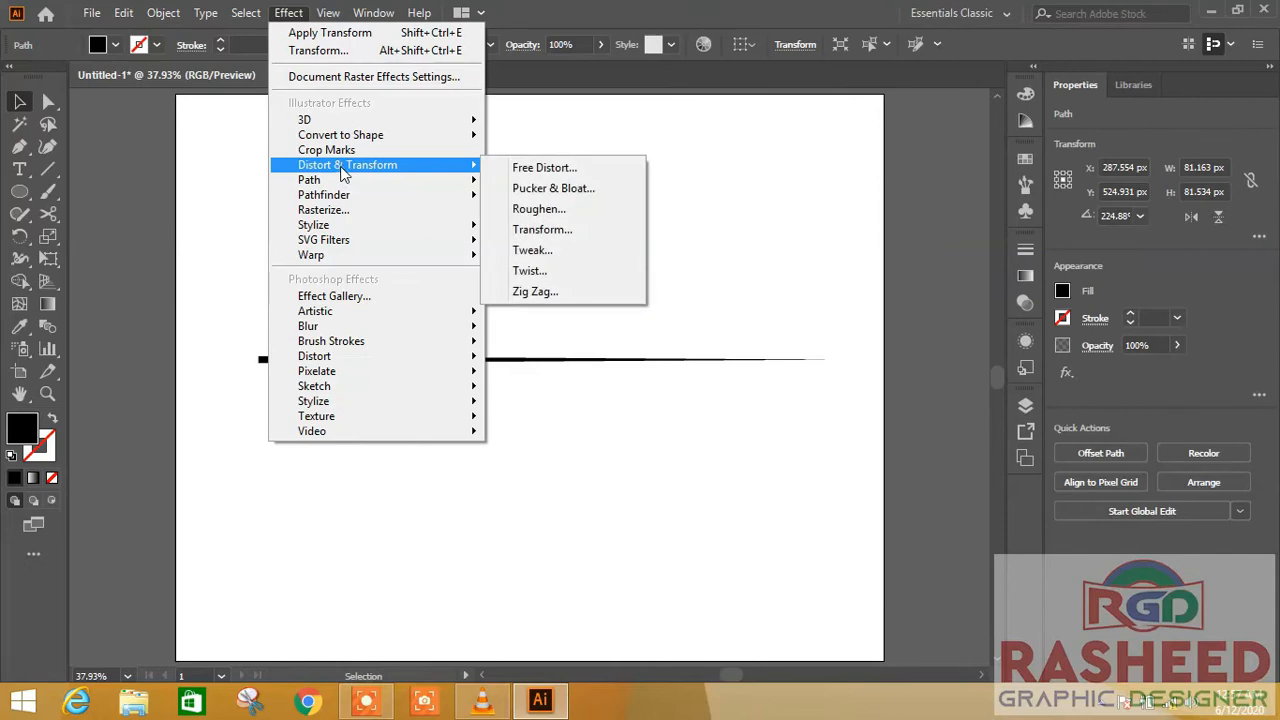
click(615, 232)
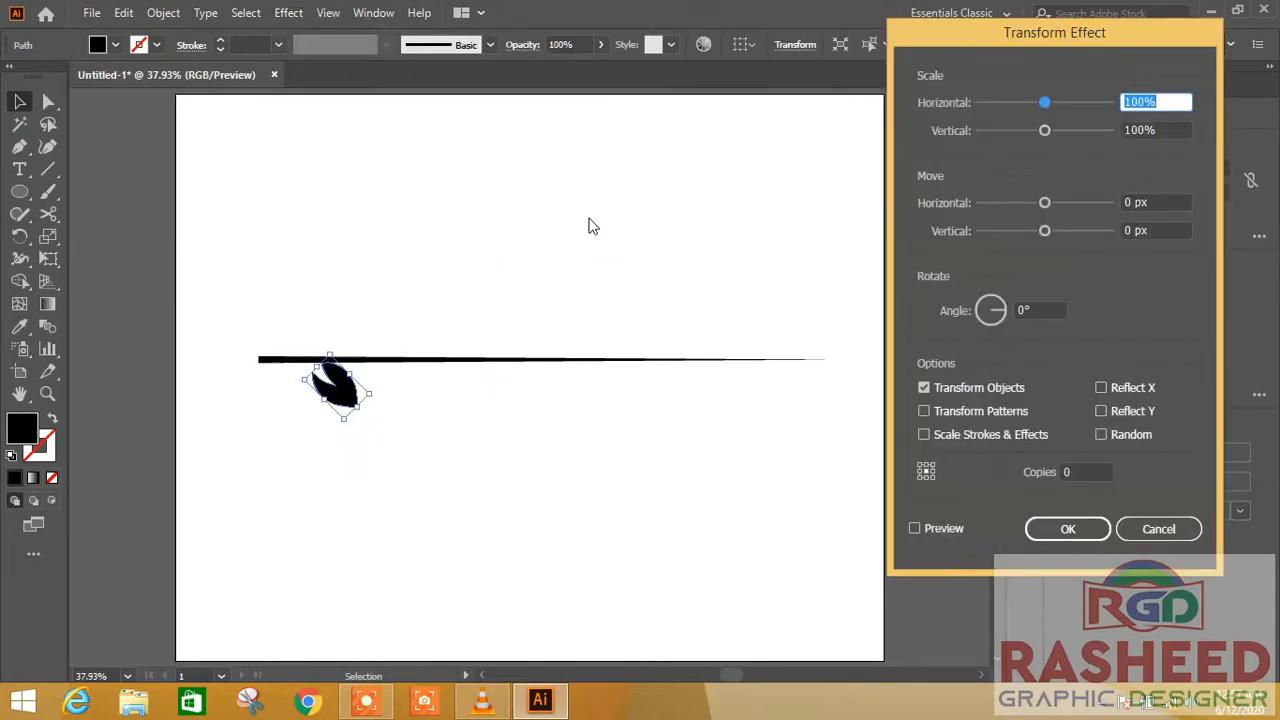
drag(1122, 33, 1102, 102)
click(914, 528)
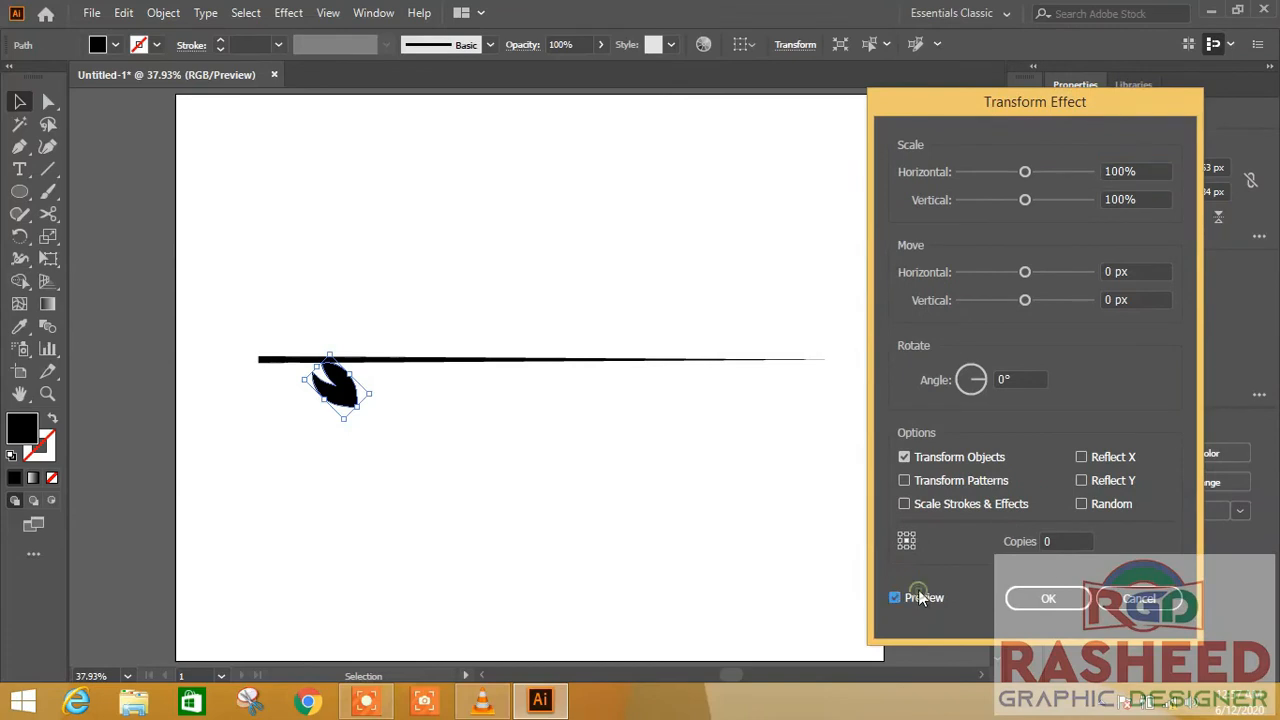
click(1065, 541)
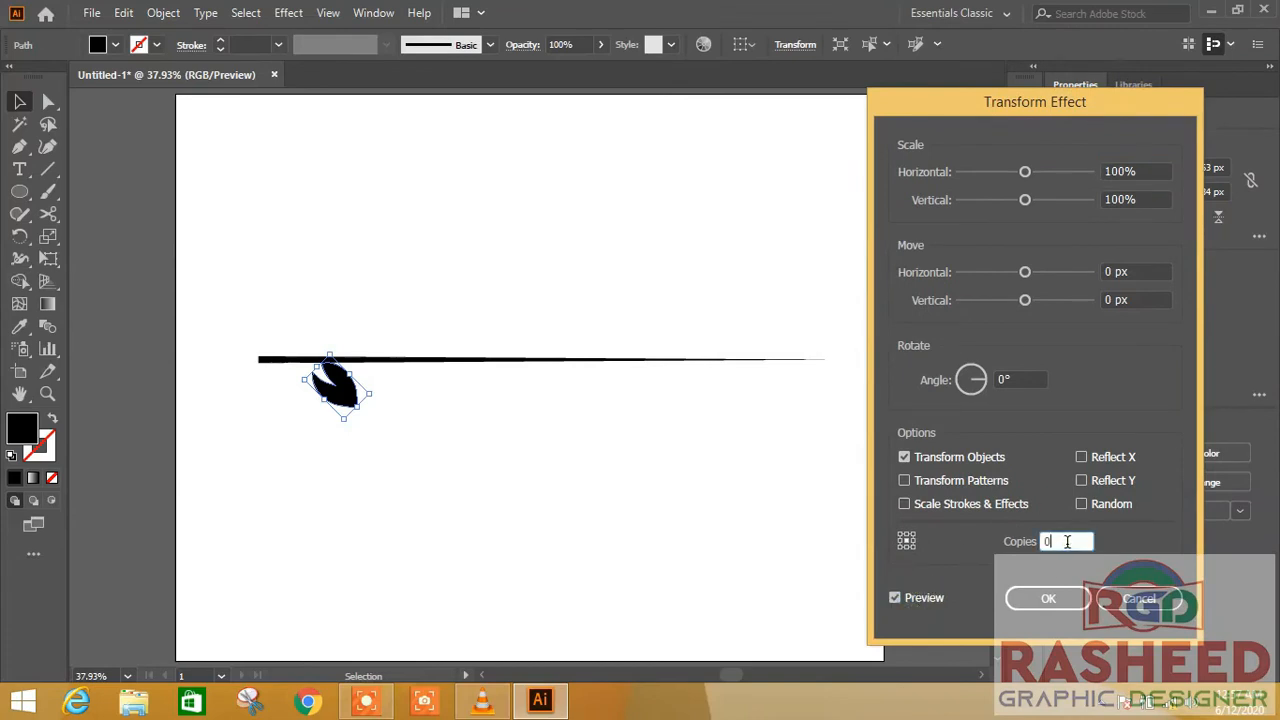
text(1)
text(10)
Set the Transform effect's horizontal move to 96 px to spread the leaf copies along the line.
click(1130, 271)
key(Up)
click(1126, 271)
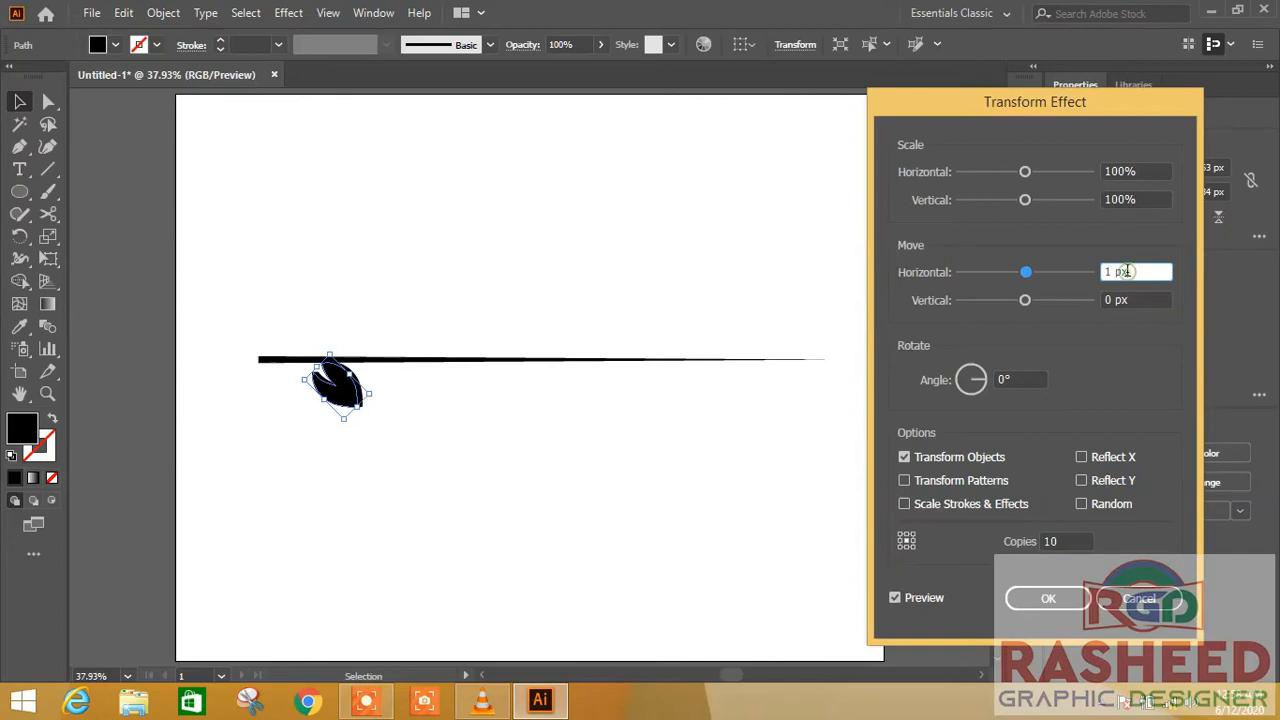
click(1110, 273)
key(Up)
key(Up)
key(Up)
key(Up)
key(Up)
key(Up)
key(Up)
key(shift+Up)
key(shift+Up)
key(shift+Up)
key(shift+Up)
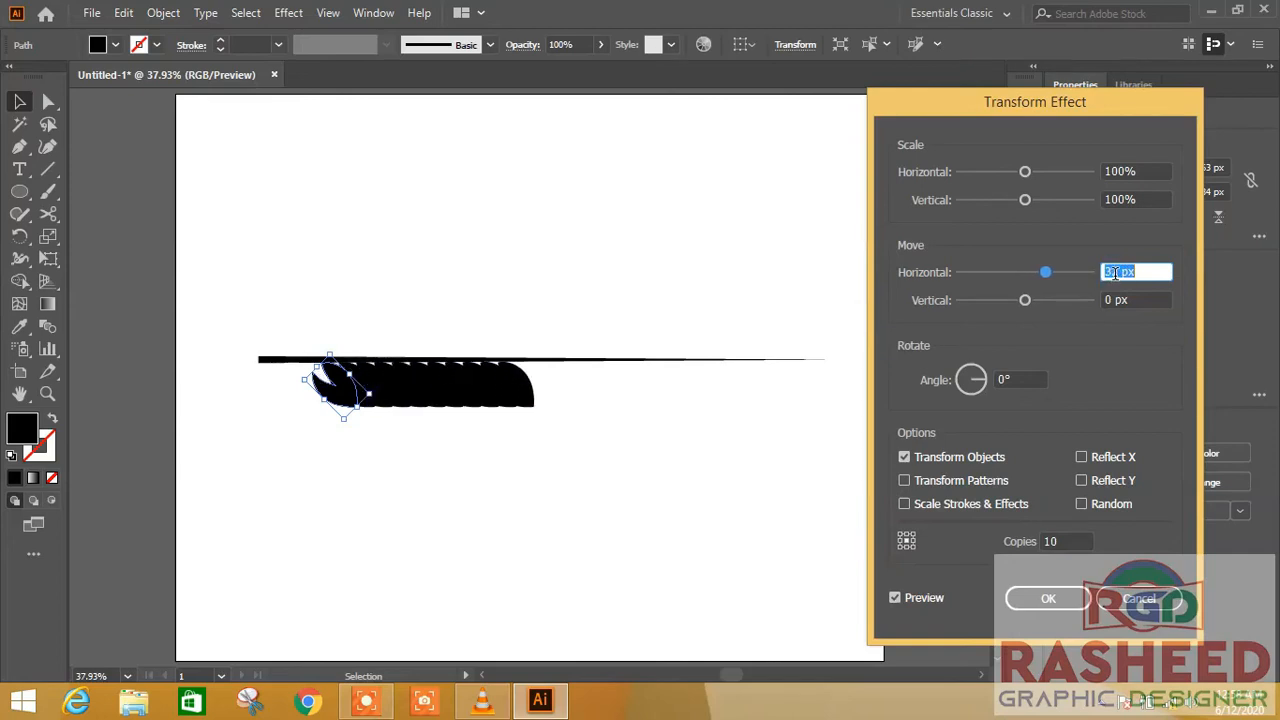
key(shift+Up)
key(shift+Up)
key(shift+Up)
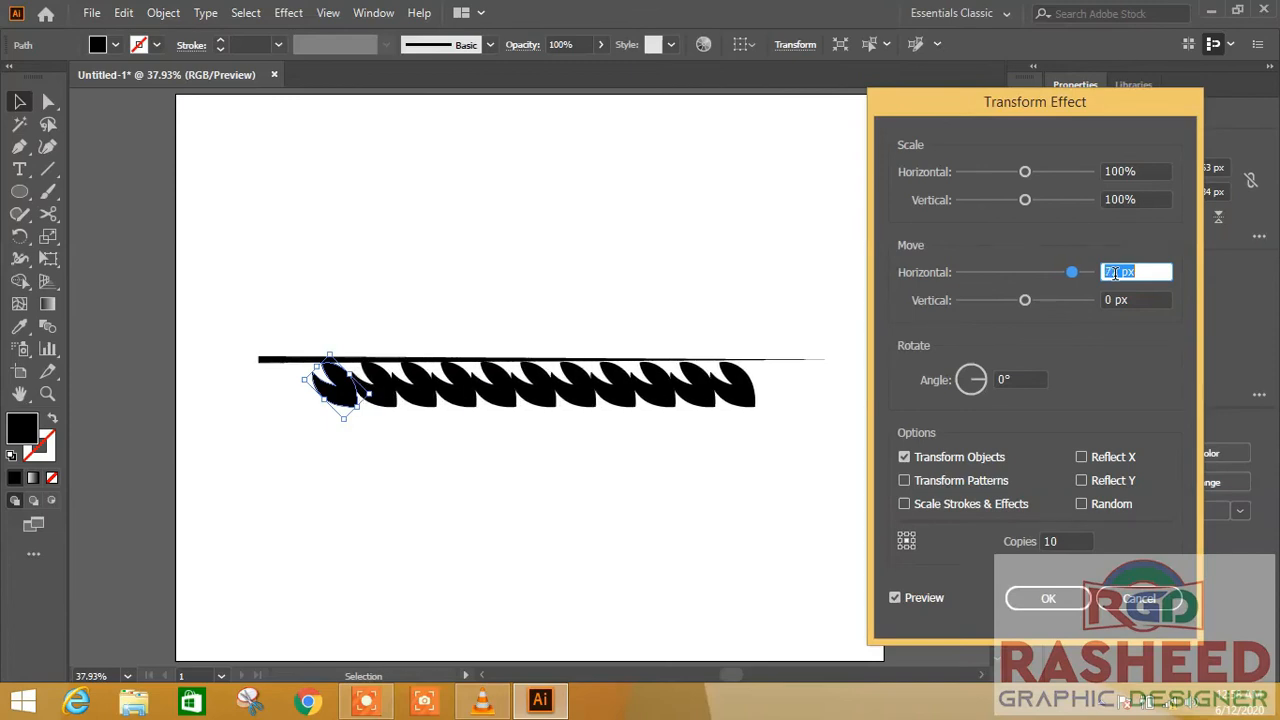
key(shift+Up)
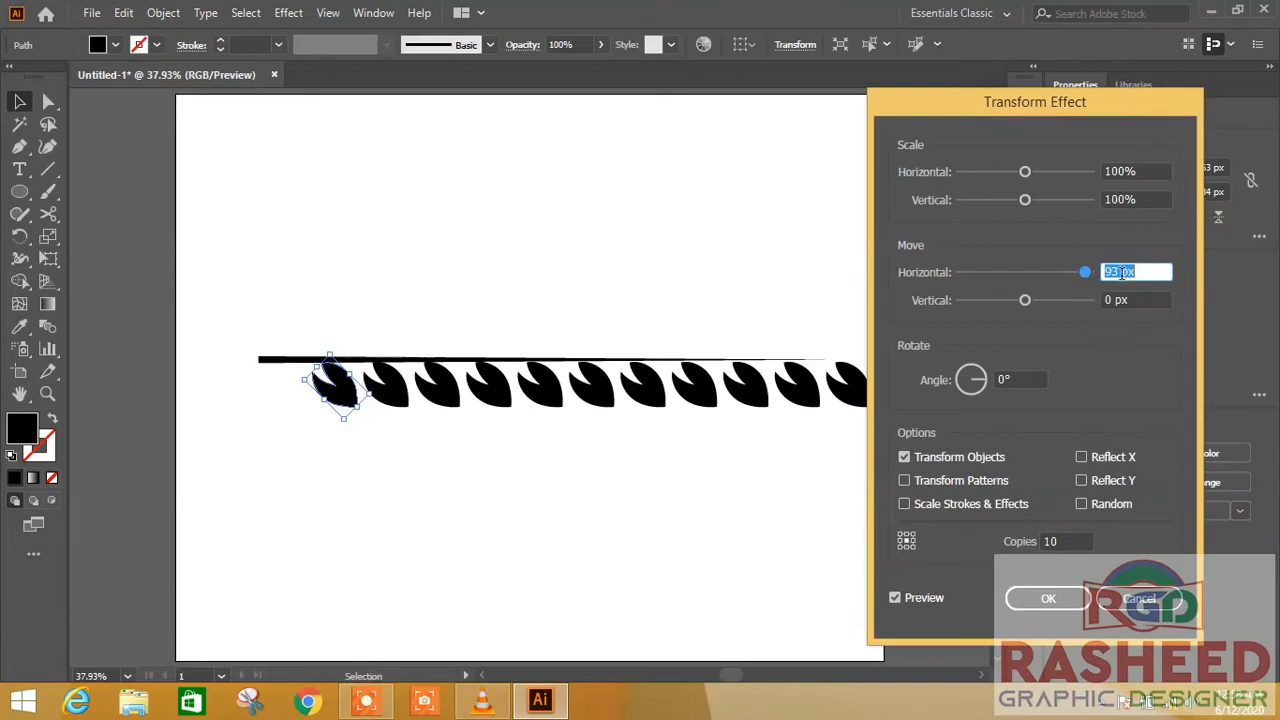
key(Down)
key(Down)
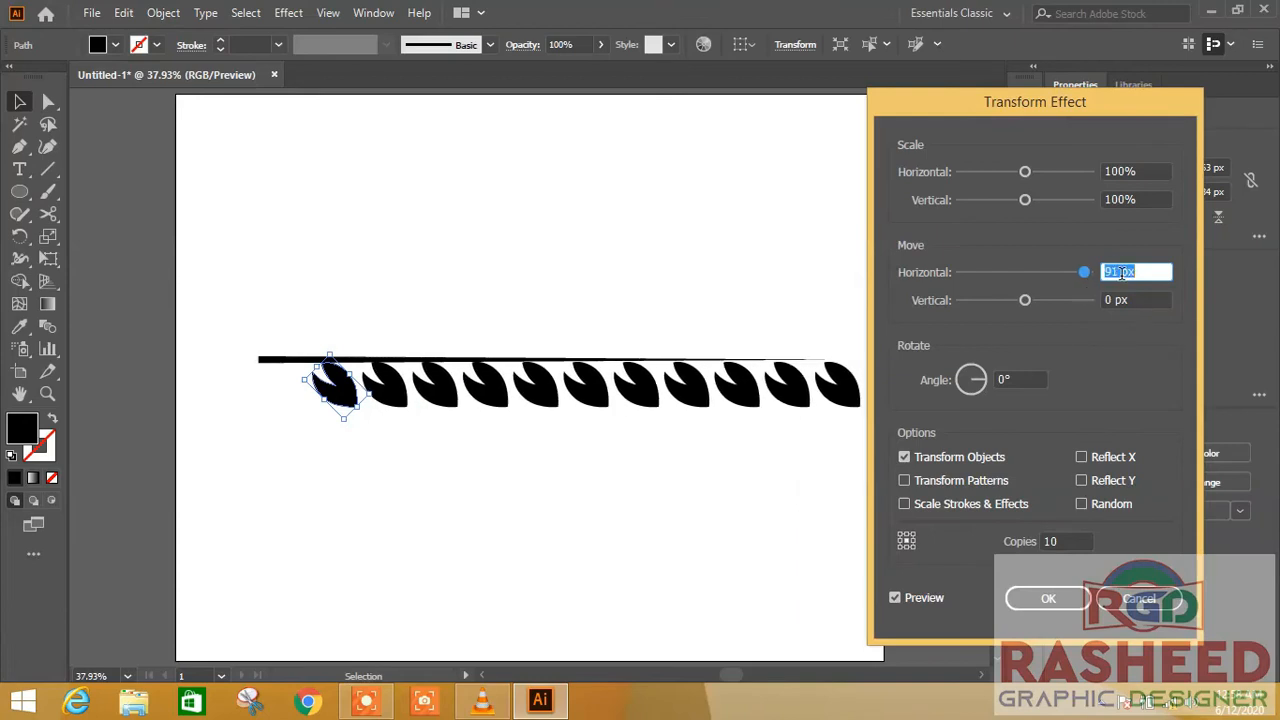
key(Up)
key(Up)
key(Up)
key(Up)
key(Up)
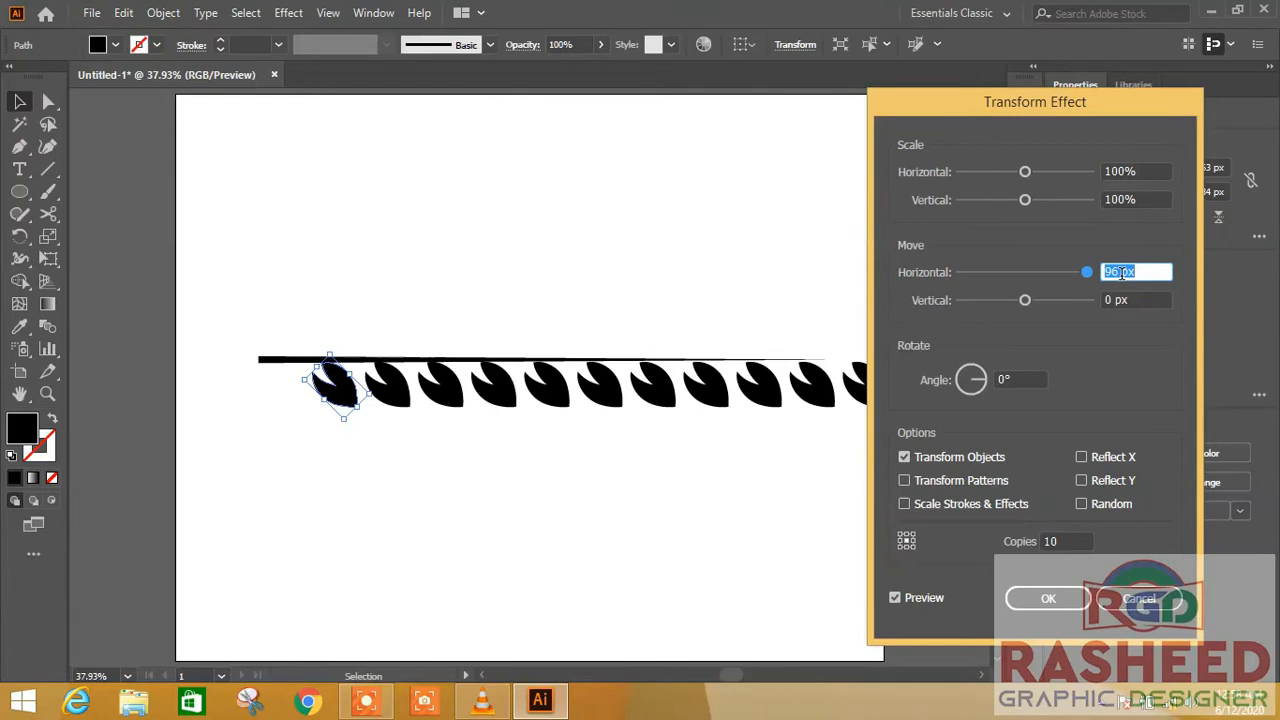
Scale the leaf copies down progressively to 94% horizontally and 93% vertically.
click(1122, 172)
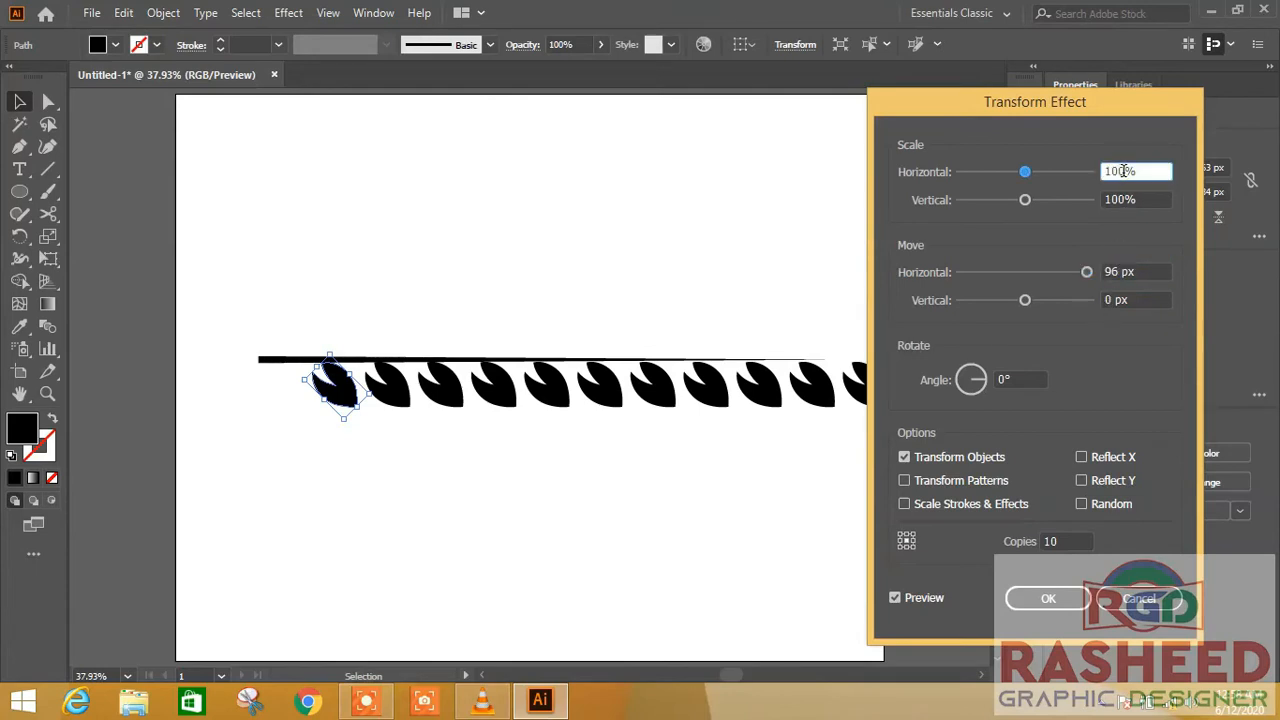
key(Down)
key(Down)
key(Down)
key(Down)
key(Down)
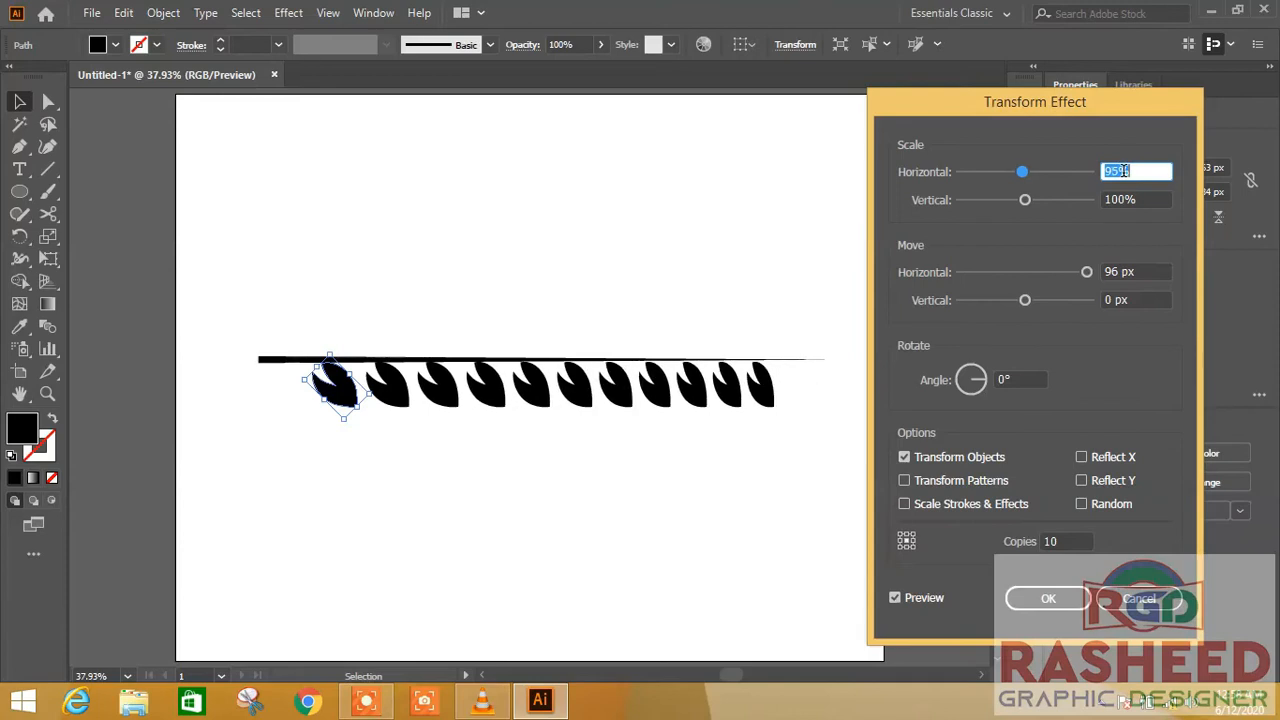
key(Down)
click(1136, 200)
key(Down)
key(Down)
key(Down)
key(Down)
key(Down)
key(Down)
key(Down)
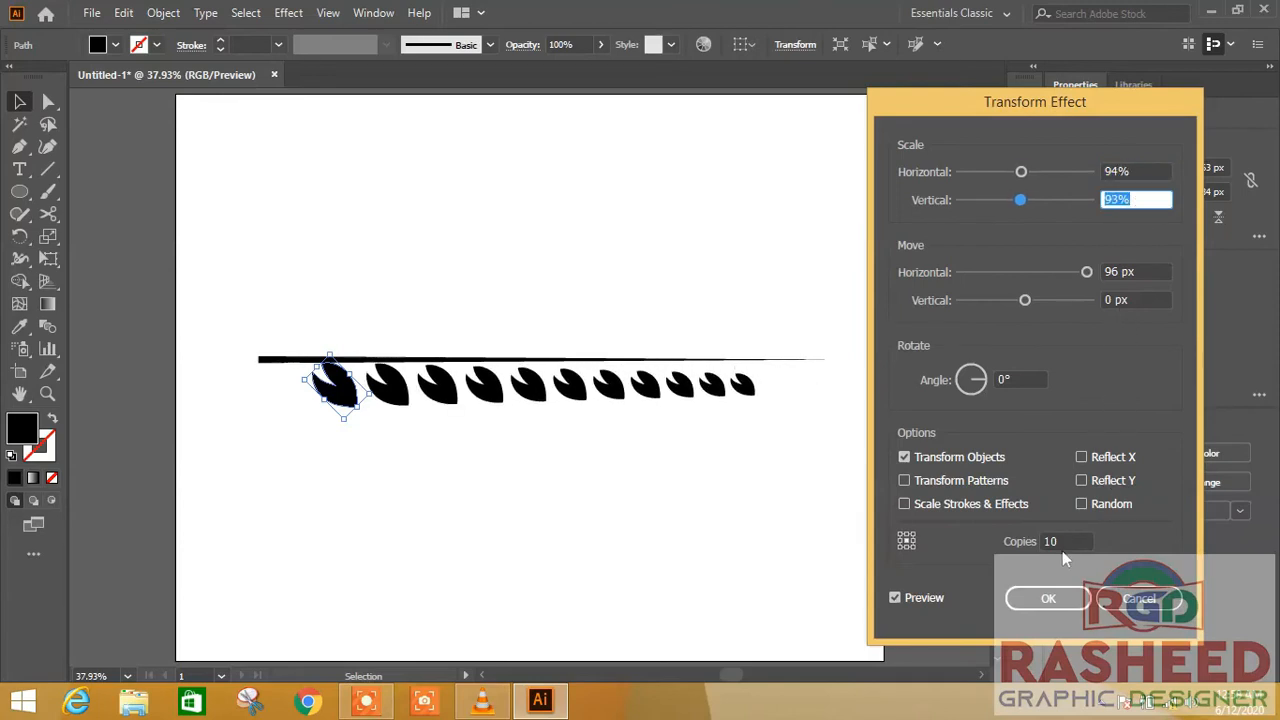
Increase the horizontal move to 116 px so the shrinking leaves reach the line's thin end.
click(1141, 272)
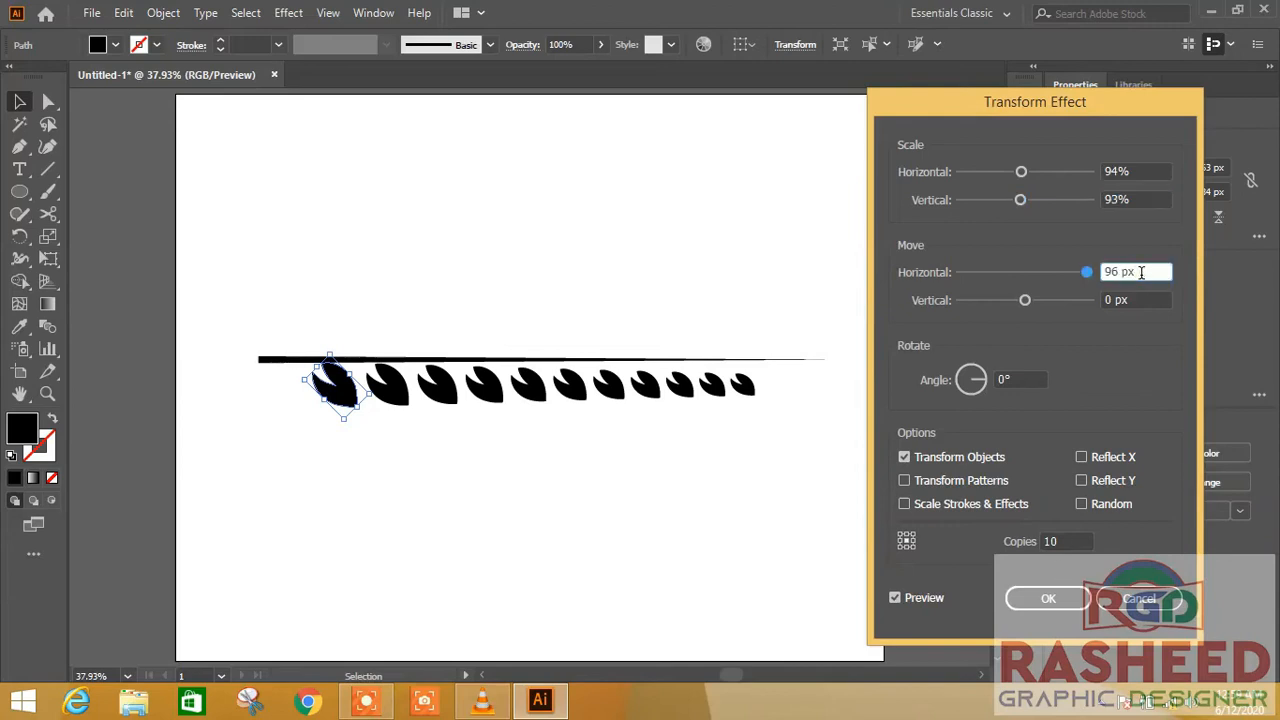
key(Up)
key(Up)
key(Up)
key(Up)
key(Up)
key(Up)
key(Up)
key(Up)
key(Up)
key(Up)
key(Up)
key(Up)
key(Up)
key(Up)
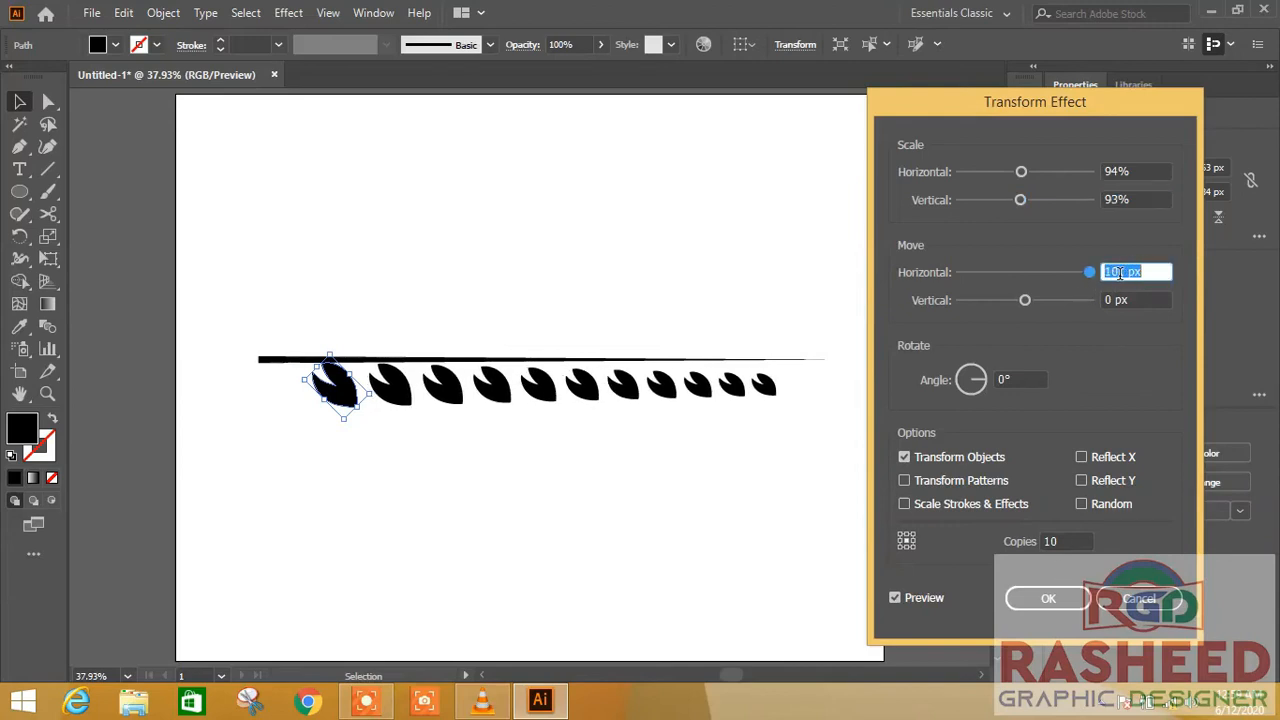
key(Up)
key(Up)
key(Up)
key(Up)
key(Up)
key(Up)
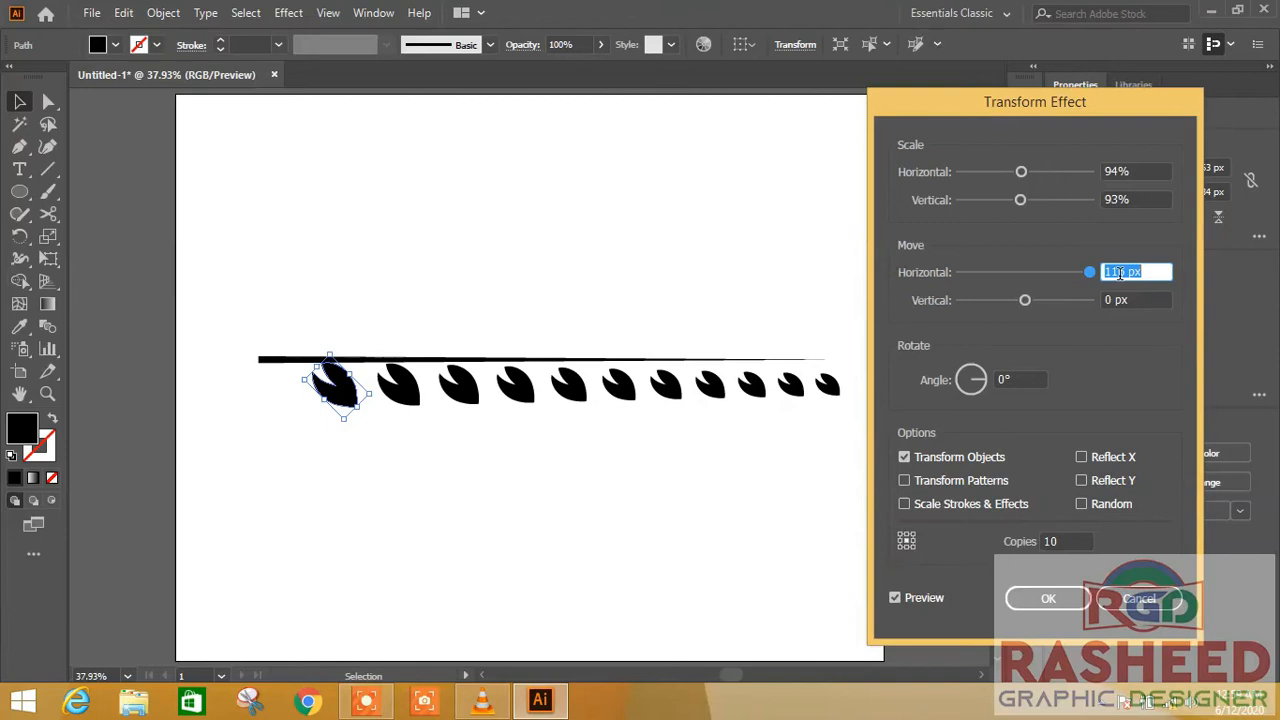
Set the vertical move to -3 px so the leaves follow the line's underside, and apply the Transform effect.
click(1111, 300)
key(Up)
key(Down)
key(Down)
key(Down)
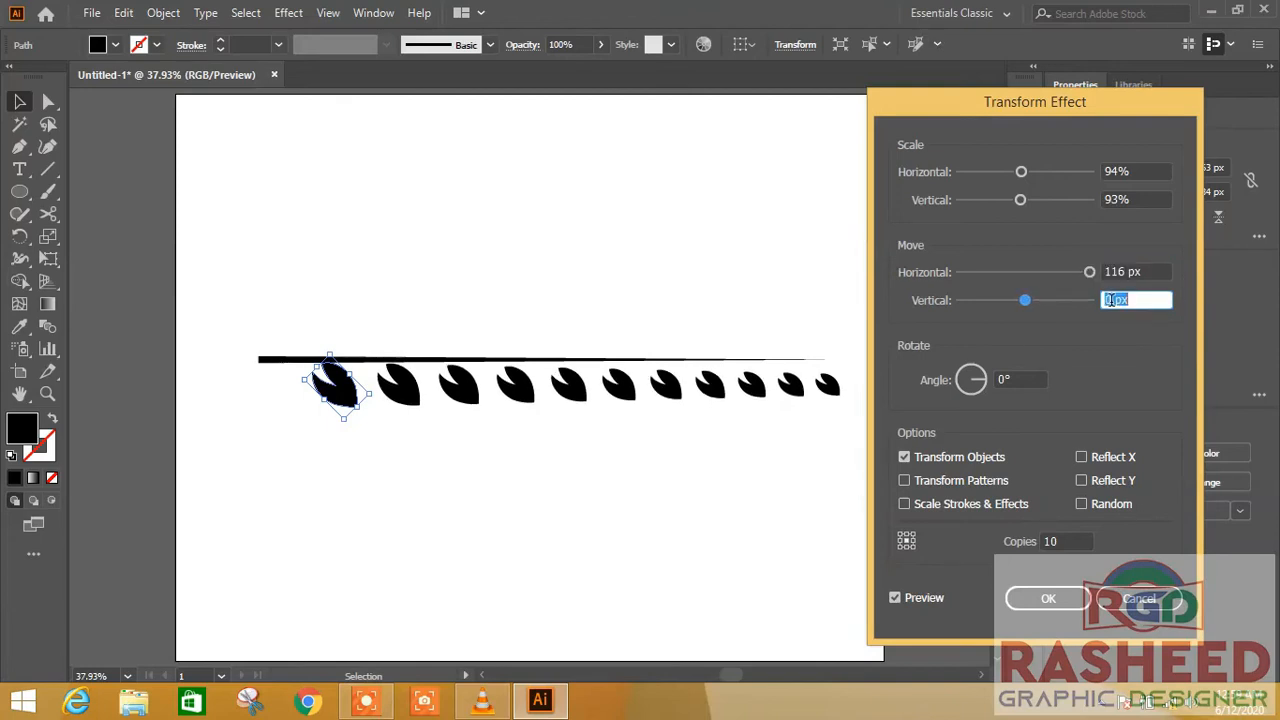
key(Down)
key(Up)
key(Down)
key(Down)
key(Up)
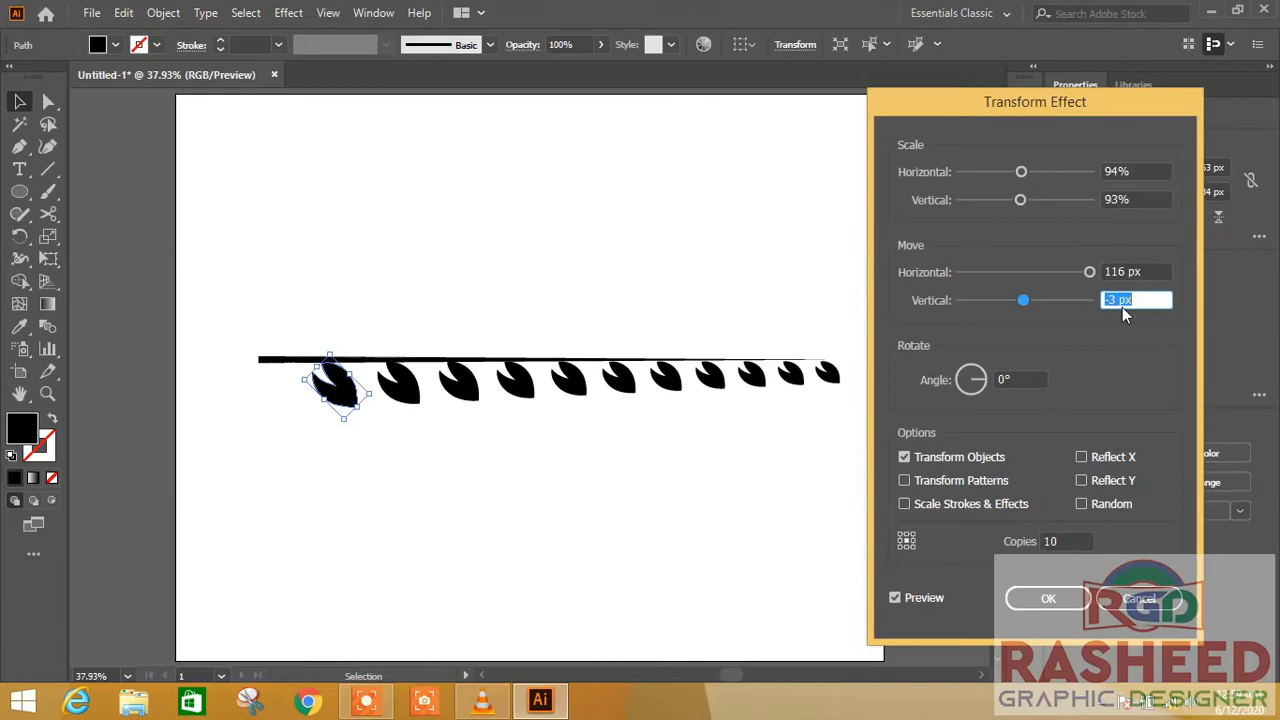
click(1050, 599)
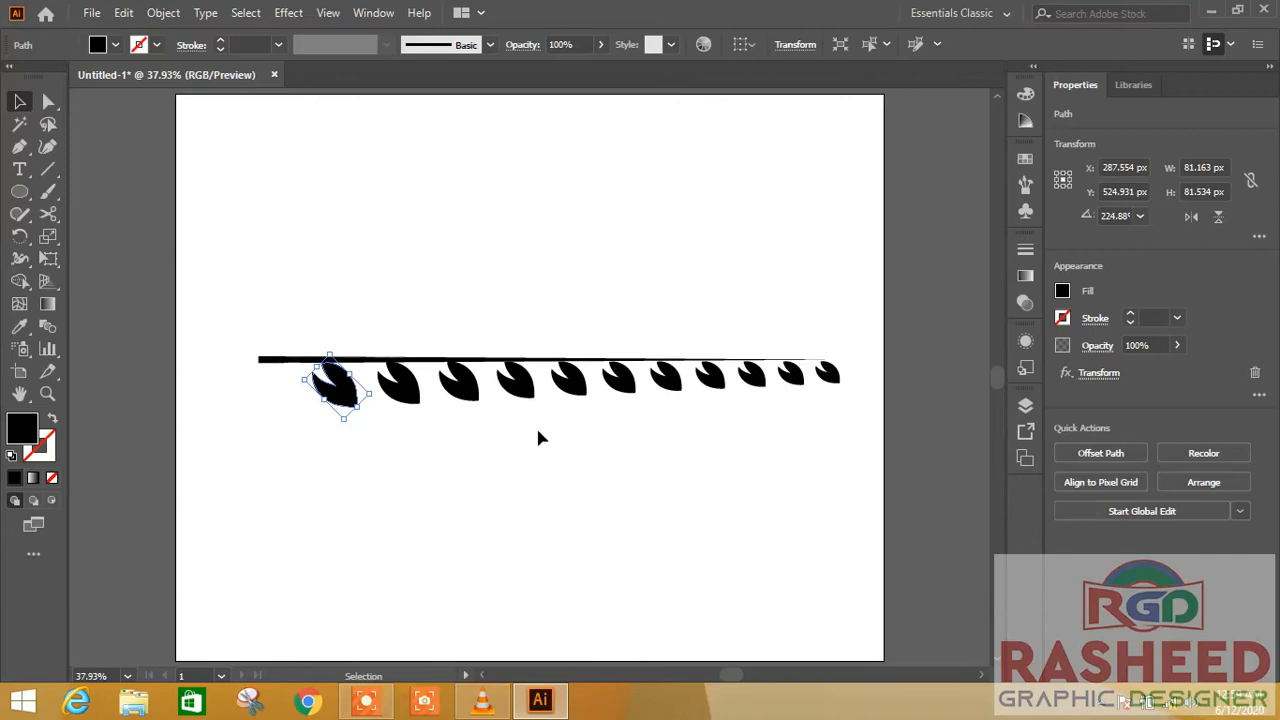
Reflect a copy of the leaf row across the horizontal axis.
right_click(350, 396)
mouse_move(432, 572)
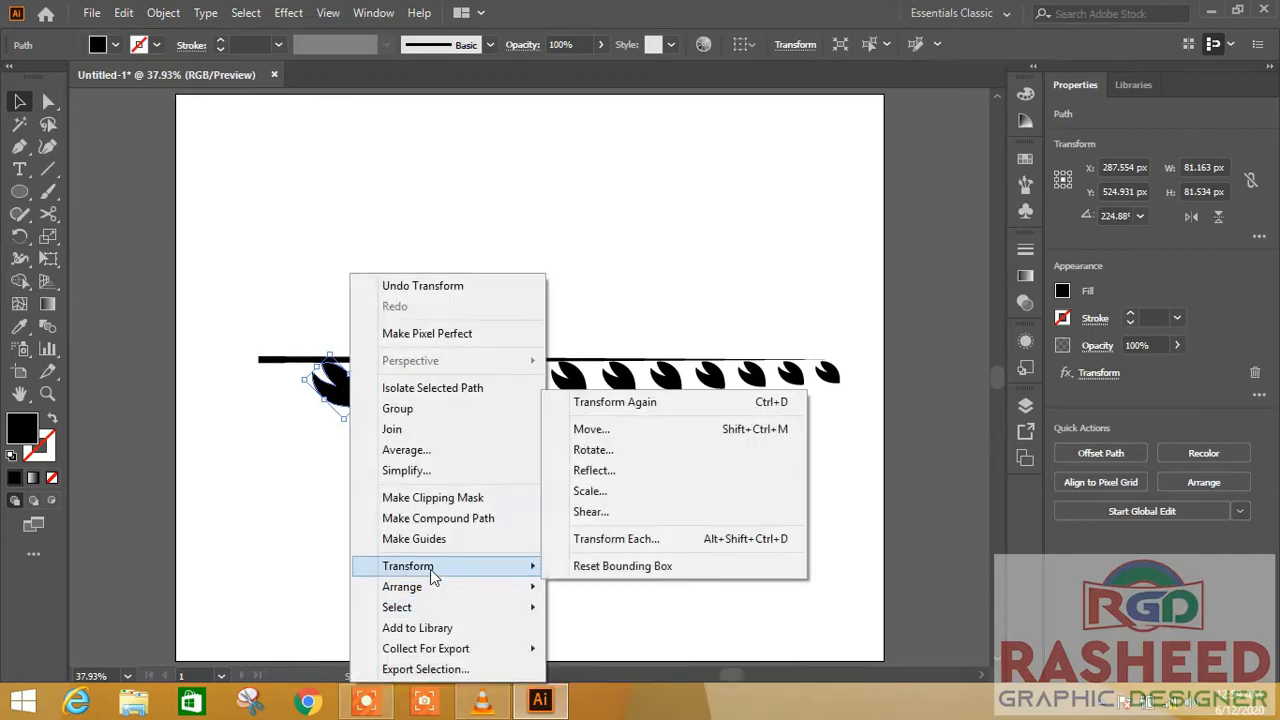
click(605, 472)
click(676, 433)
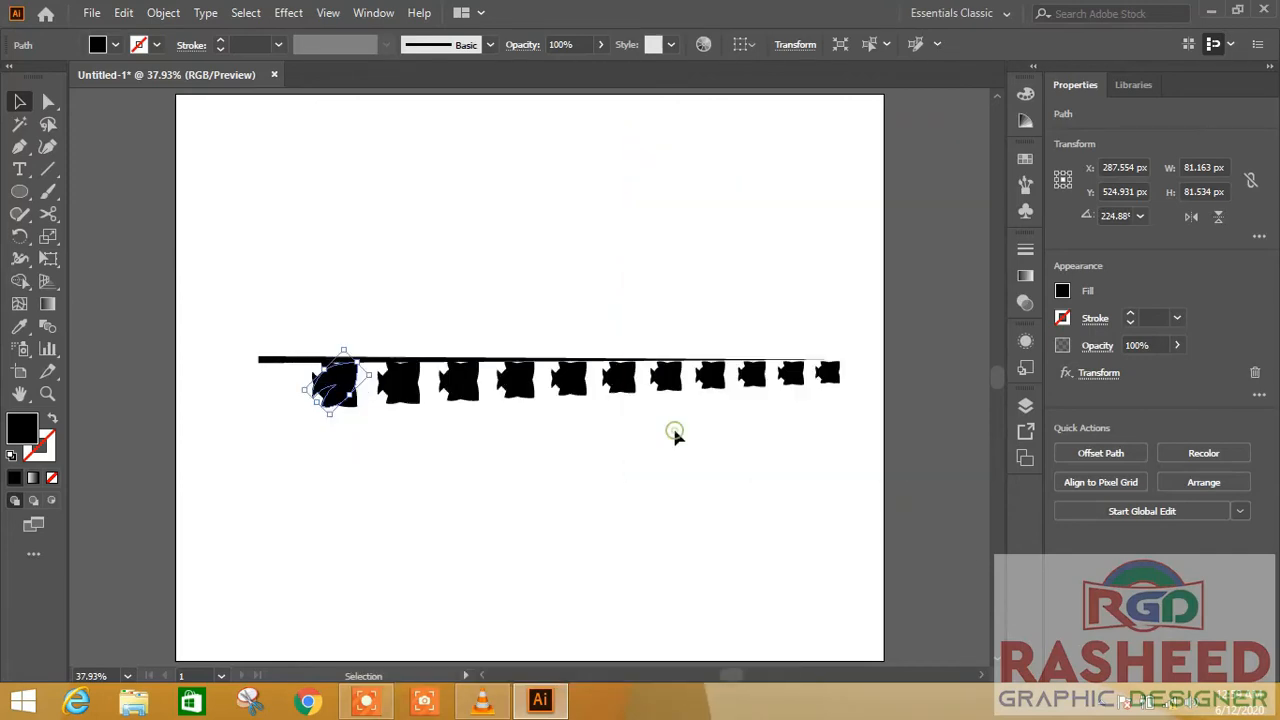
Nudge the reflected leaf row up about 89 px so its first leaf stands on the upper side of the line.
key(Up)
key(Up)
key(Up)
key(Up)
key(Up)
key(Up)
key(Up)
key(Up)
key(Up)
key(Up)
key(Up)
key(Up)
key(Up)
key(Up)
key(Up)
key(Up)
key(Up)
key(Up)
key(Up)
key(Up)
key(Up)
key(Up)
key(Up)
key(Up)
key(Up)
key(Up)
key(Up)
key(Up)
key(Up)
key(Up)
key(Up)
key(Up)
key(Up)
key(Up)
key(Up)
key(Up)
key(Up)
key(Up)
key(Up)
key(Up)
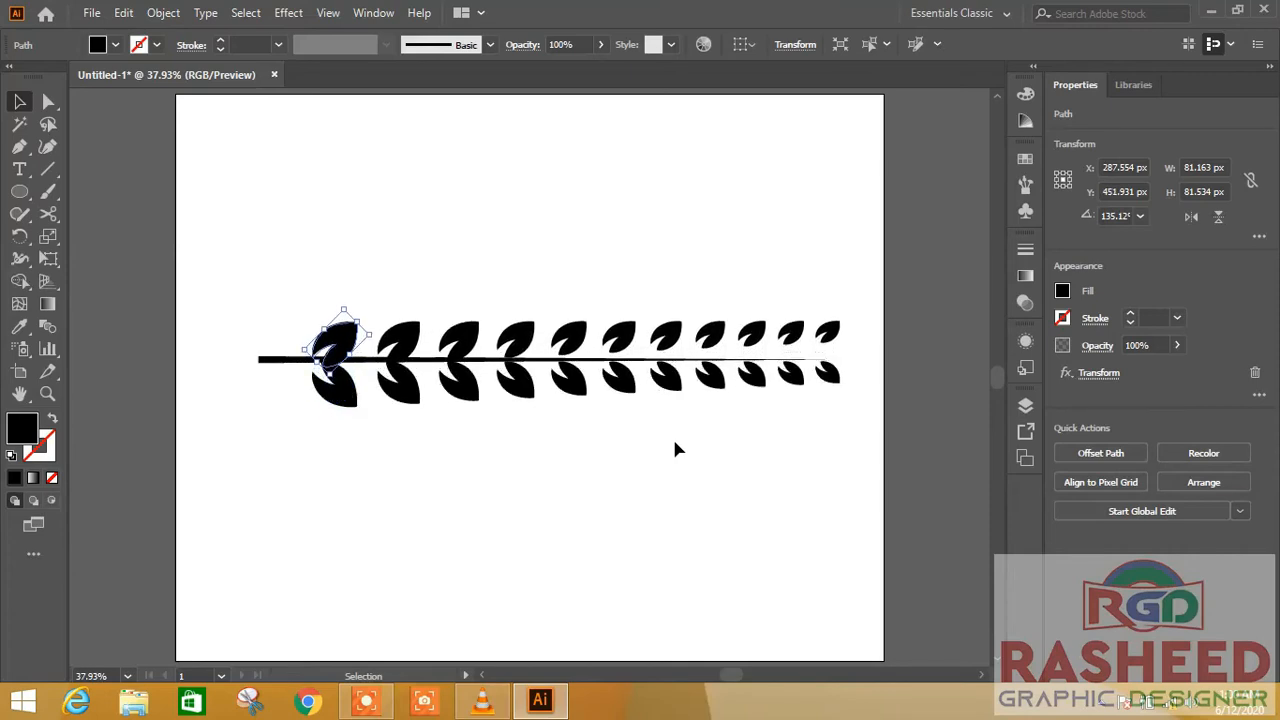
key(Up)
key(Up)
key(Up)
key(Up)
key(Up)
key(Up)
key(Up)
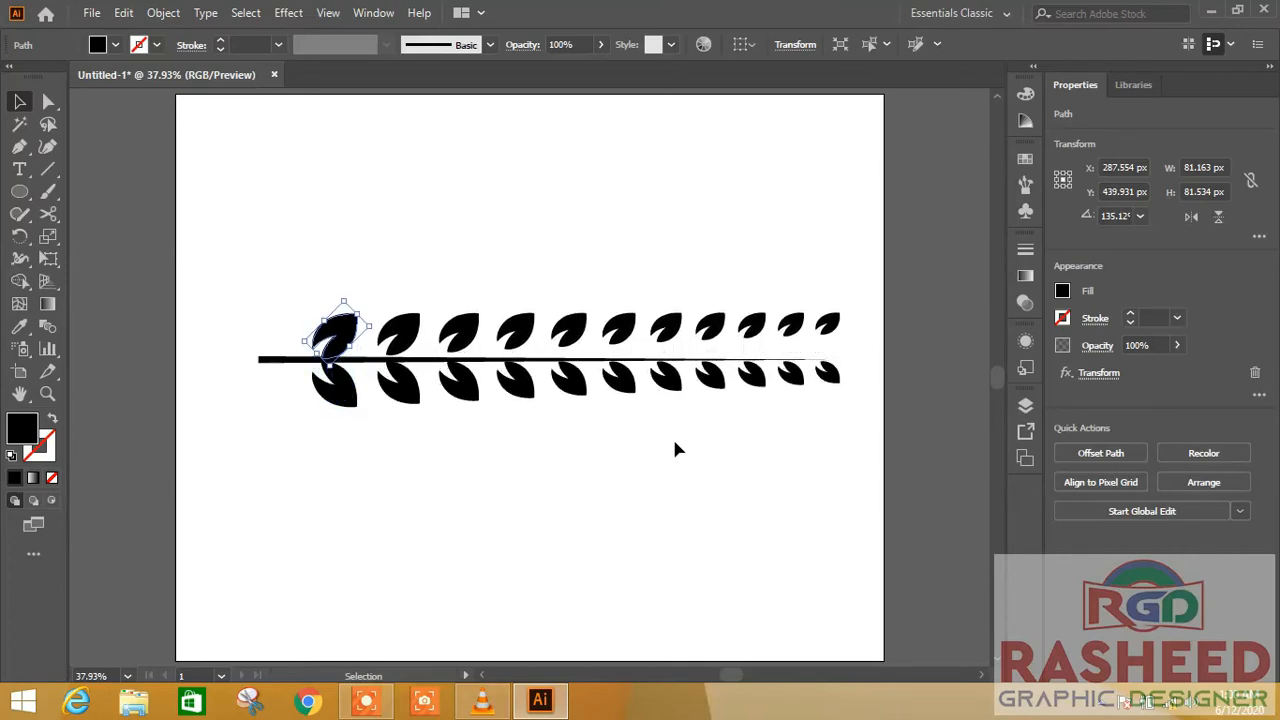
Fine-tune the upper leaf row 1 px higher, keeping the first leaf's notched end against the line's upper edge.
key(a)
key(ctrl+equal)
key(ctrl+equal)
key(ctrl+equal)
key(ctrl+equal)
key(ctrl+equal)
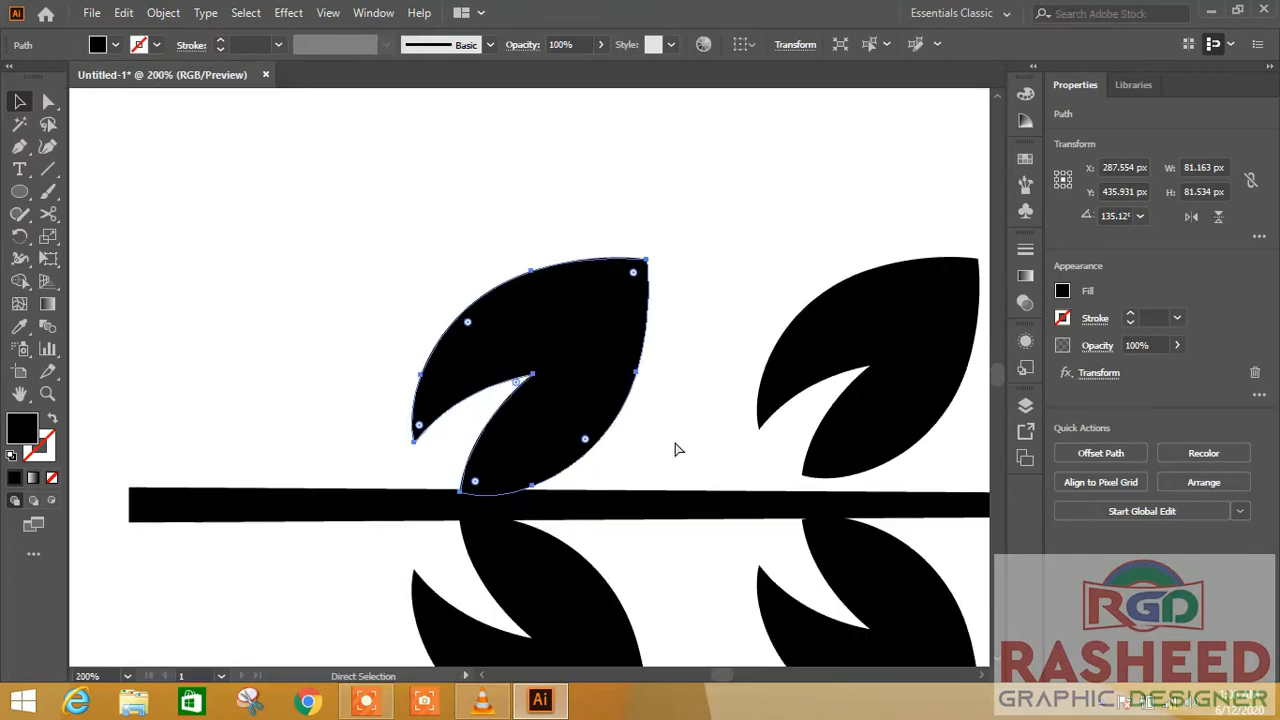
key(v)
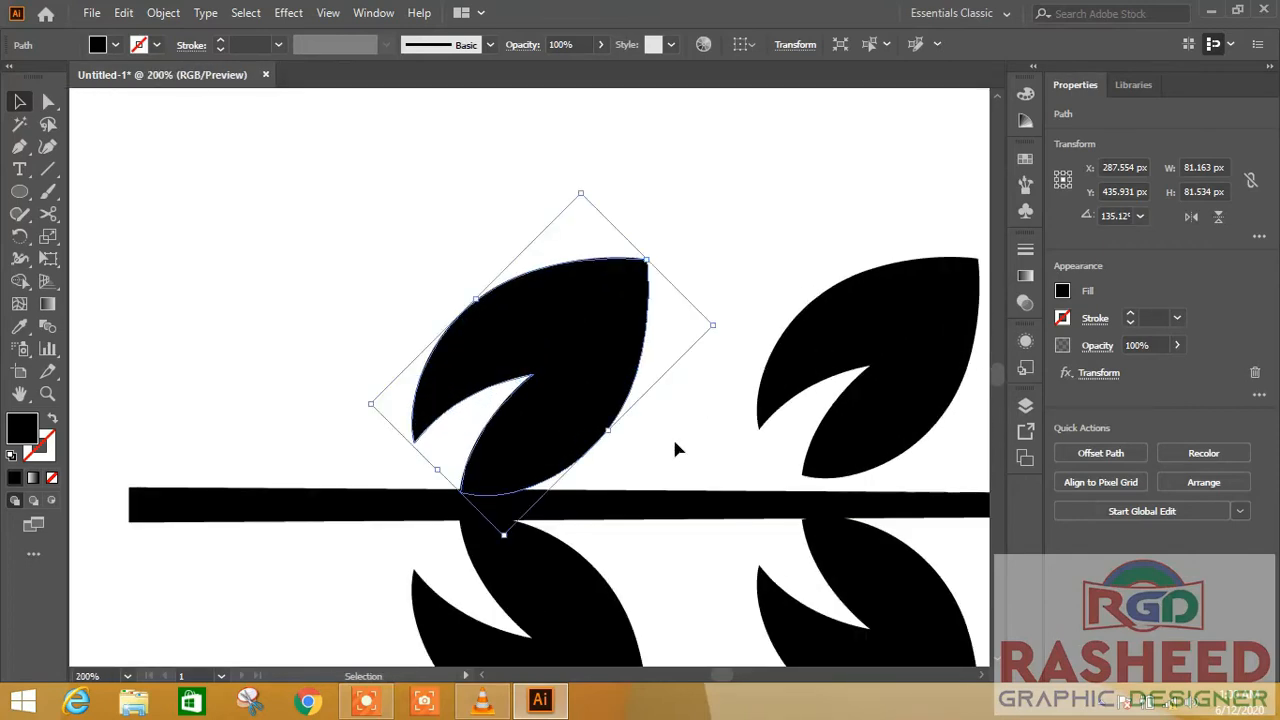
key(Up)
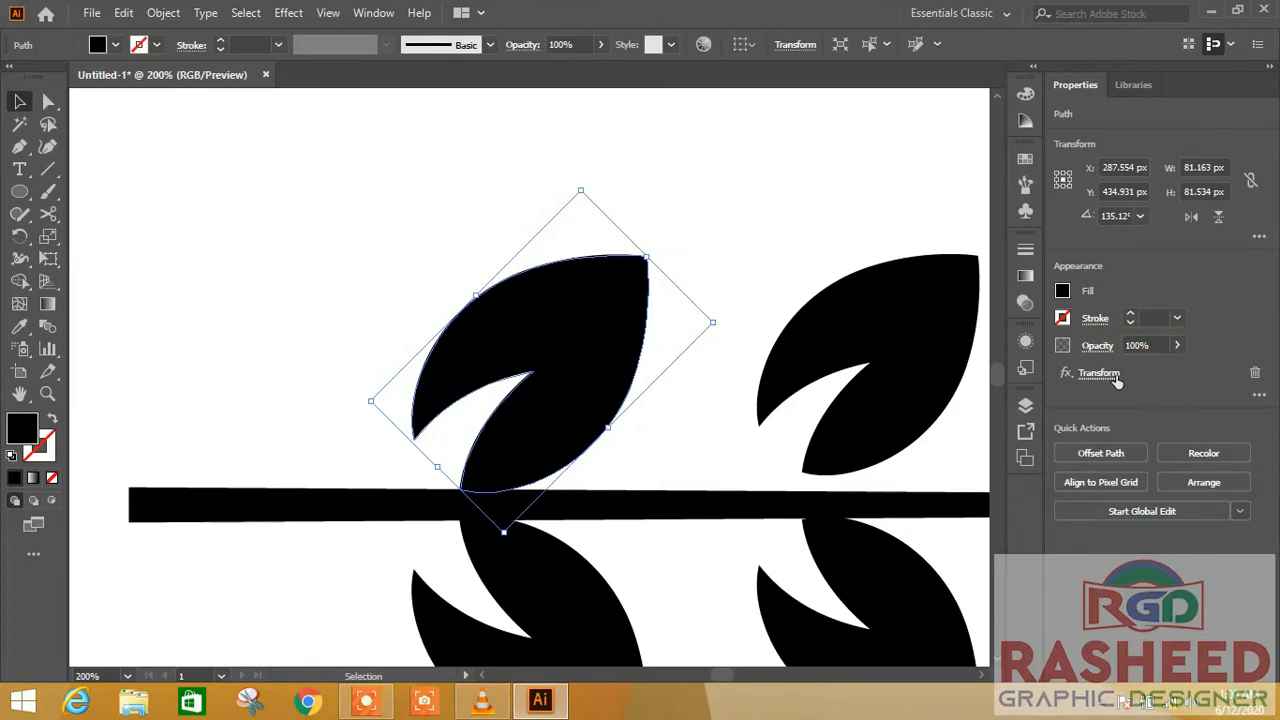
Edit the upper leaf row's Transform effect, setting the vertical move to 3 px with the preview on.
key(ctrl+0)
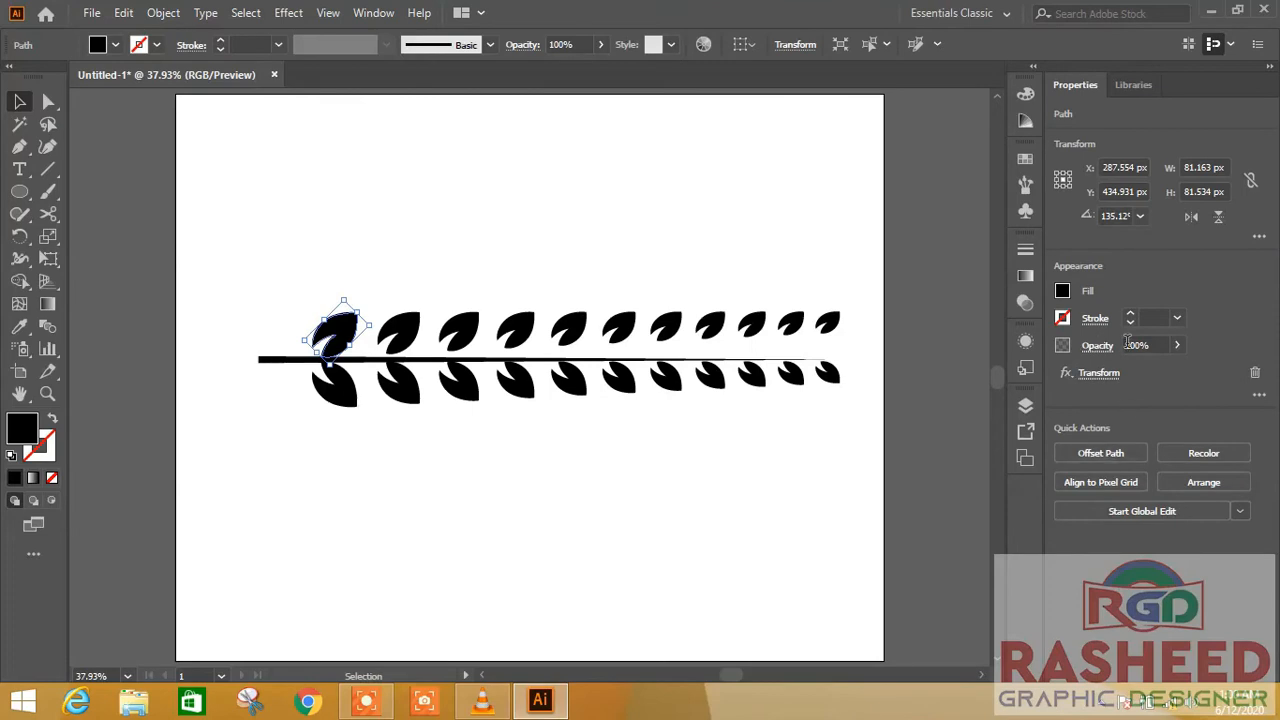
click(1086, 380)
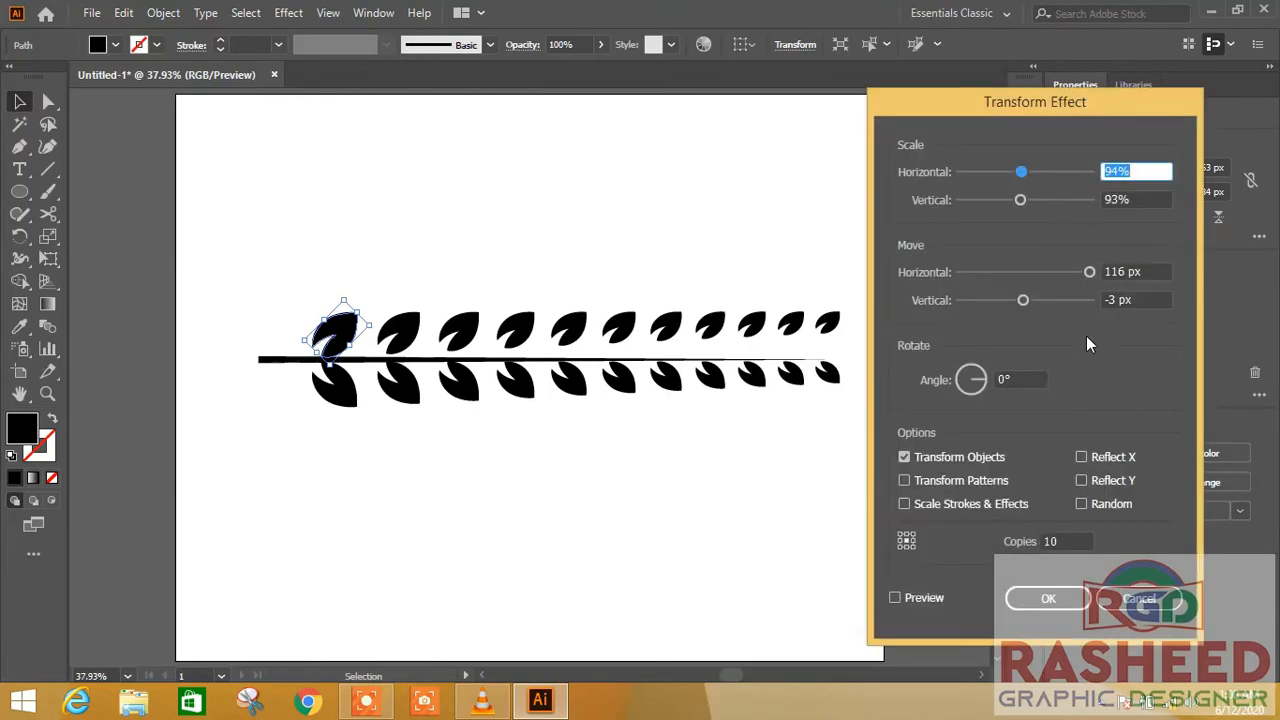
click(1113, 300)
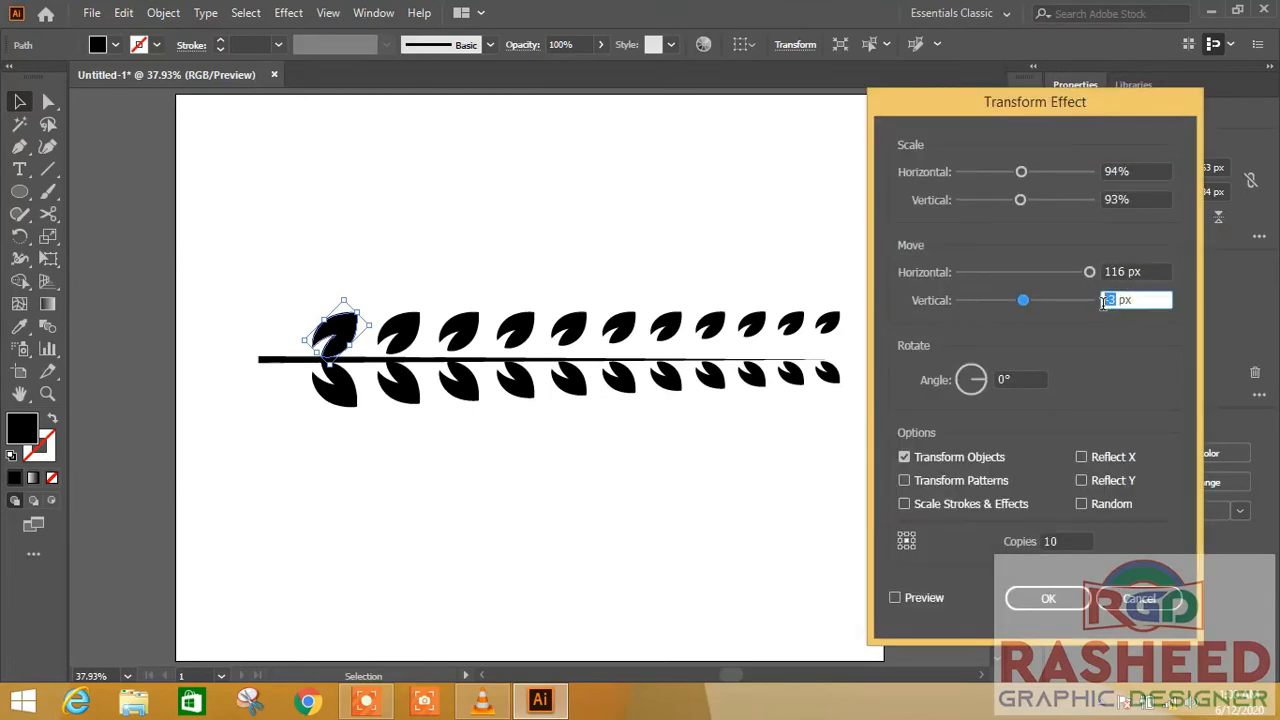
text(3)
click(896, 598)
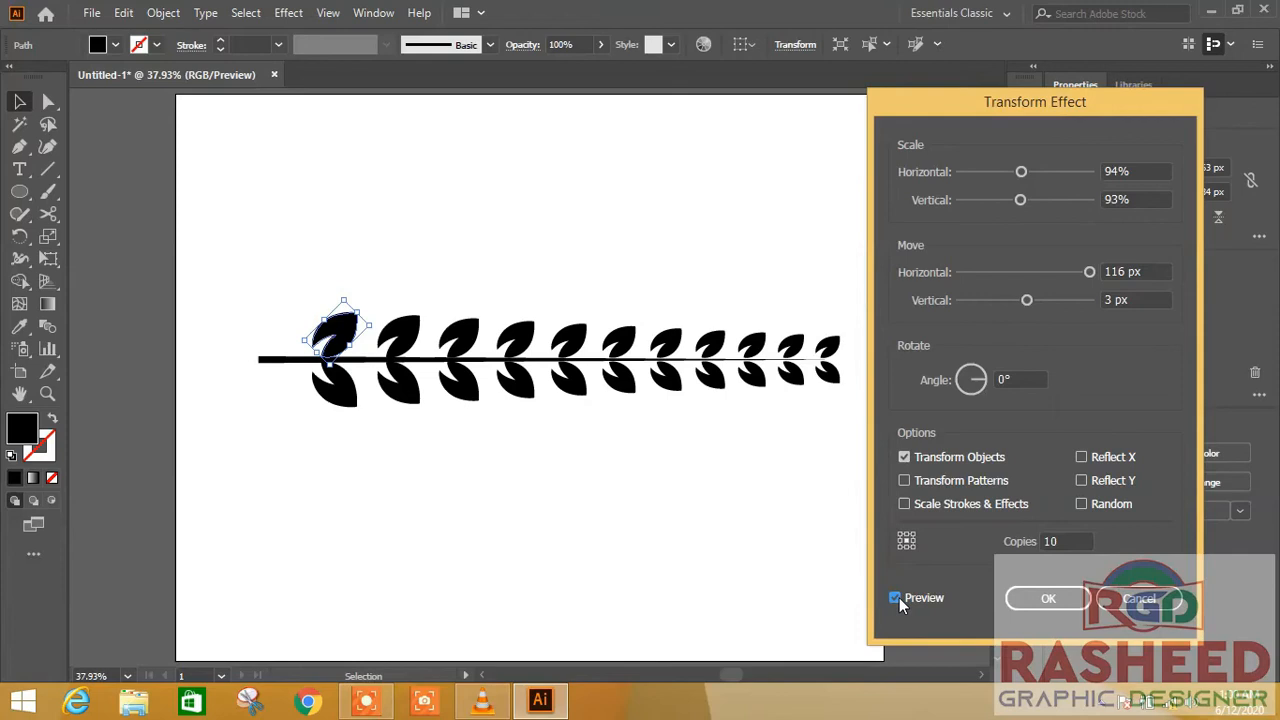
click(1046, 599)
Select both leaf rows and the line, expand their appearance, and deselect.
drag(858, 312, 220, 420)
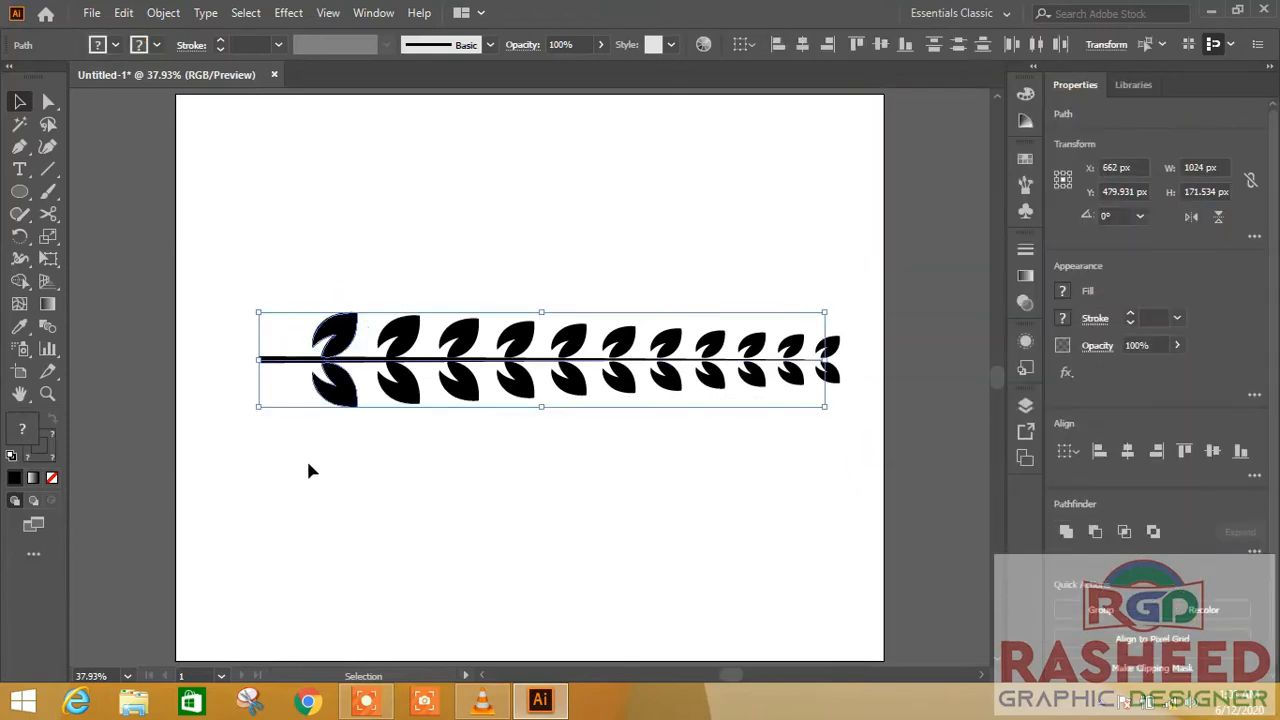
drag(865, 294, 197, 471)
click(391, 429)
drag(866, 300, 241, 487)
click(187, 16)
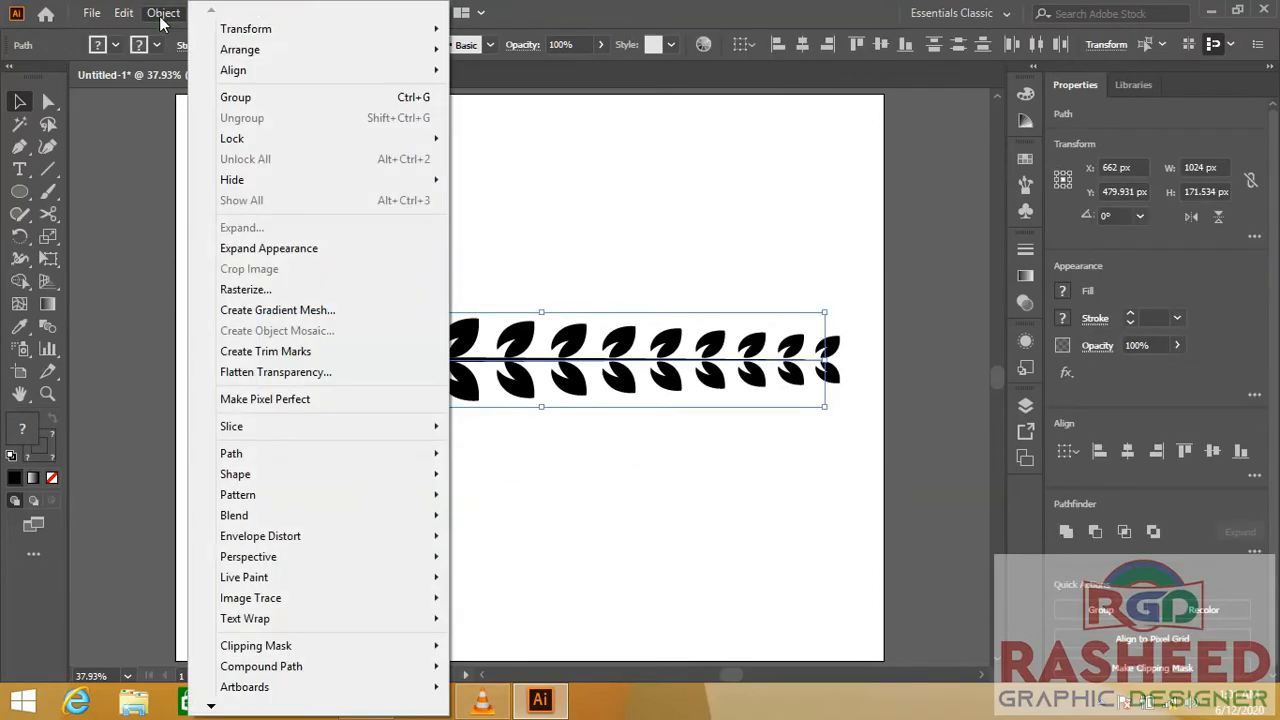
click(240, 247)
click(600, 277)
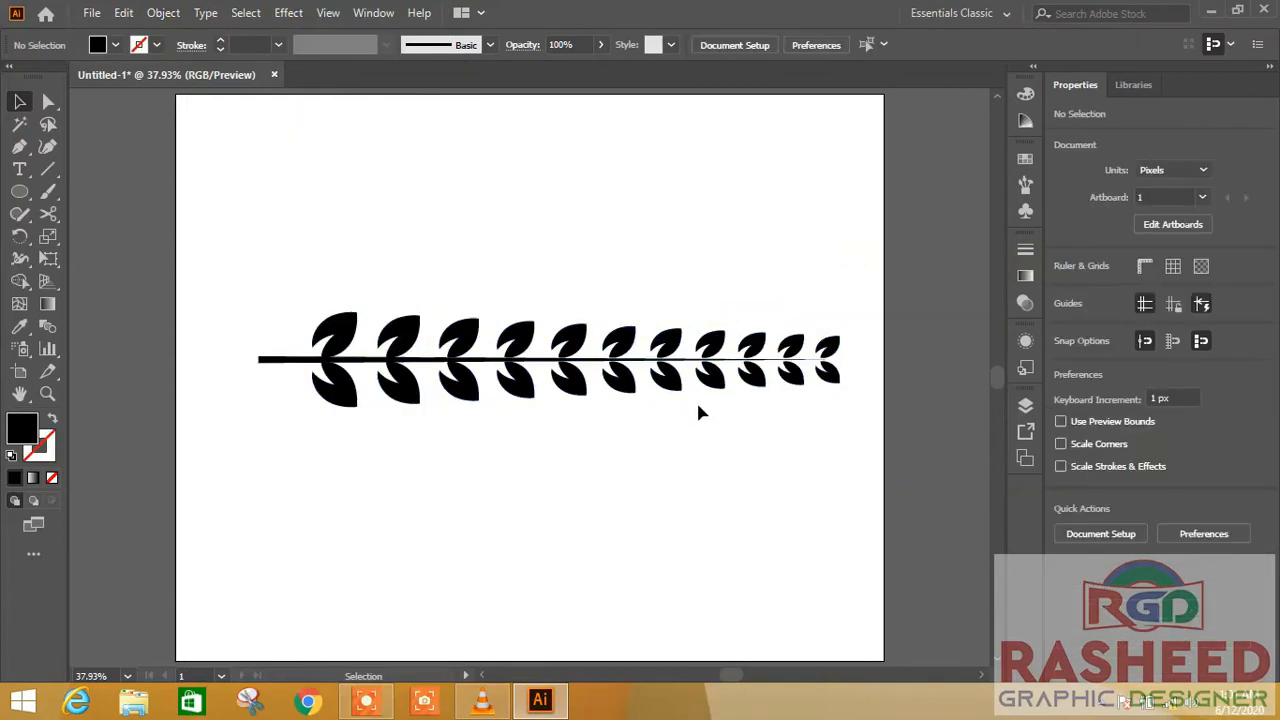
Ungroup the lower leaf row twice so that its leaves become separate paths, and deselect.
click(617, 343)
click(622, 381)
right_click(632, 390)
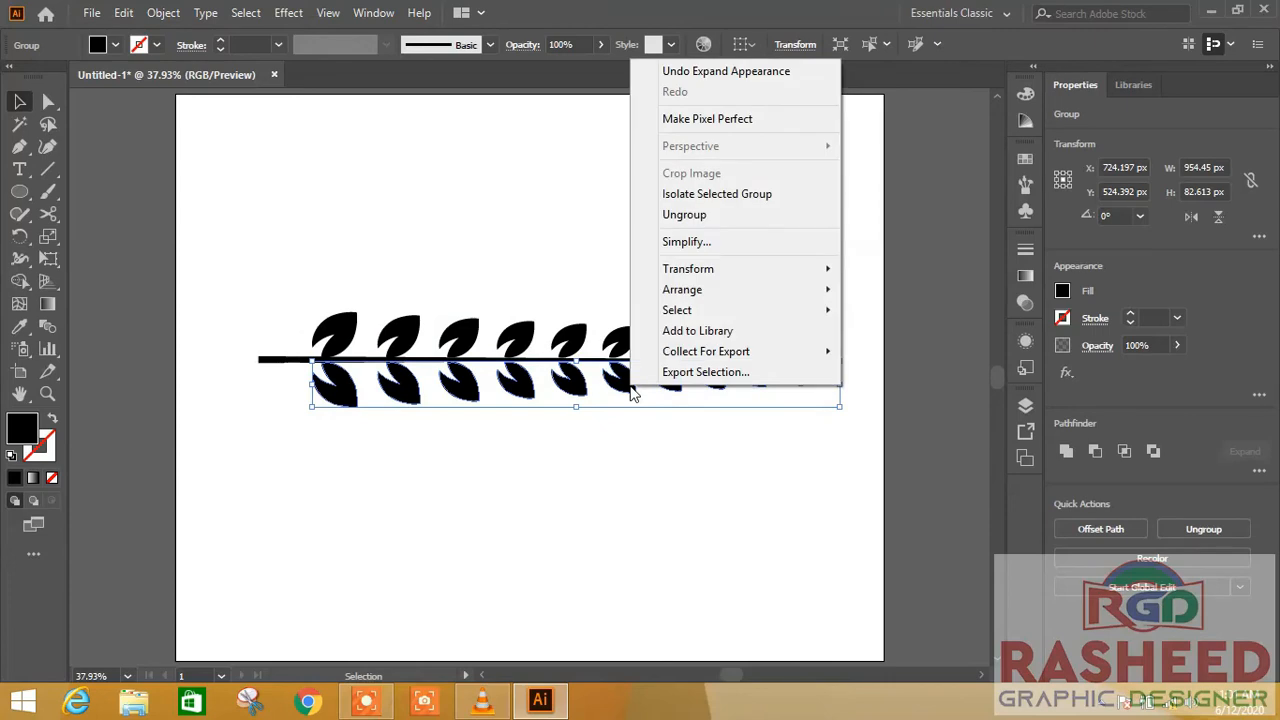
click(702, 214)
right_click(630, 389)
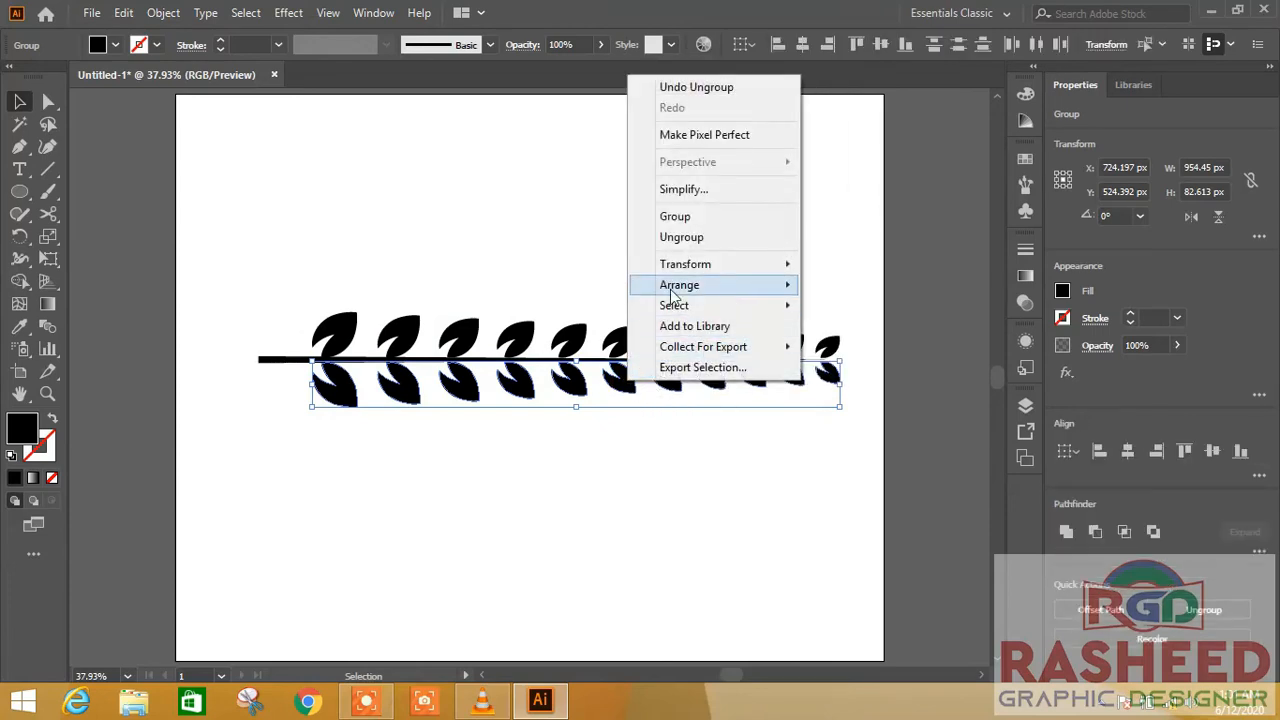
click(683, 238)
right_click(621, 386)
click(595, 440)
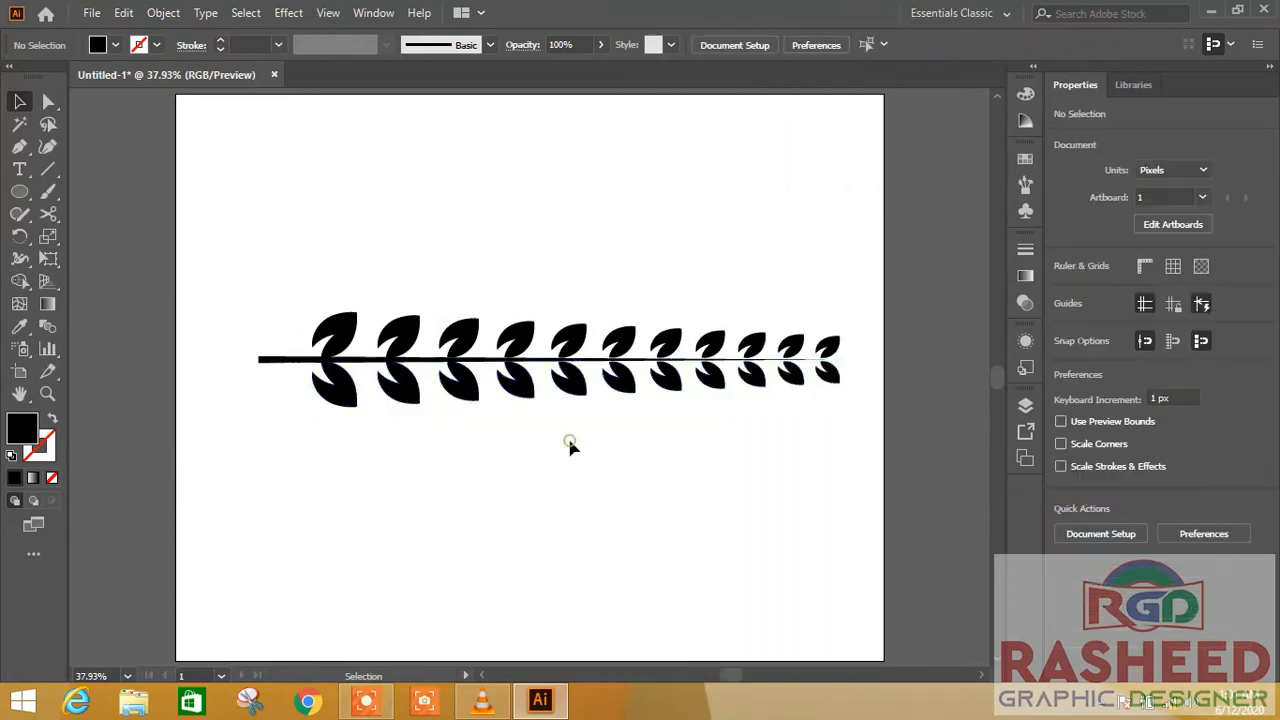
Stretch the stem's thin end past the last leaf pair, making the stem 1024 px wide.
click(836, 370)
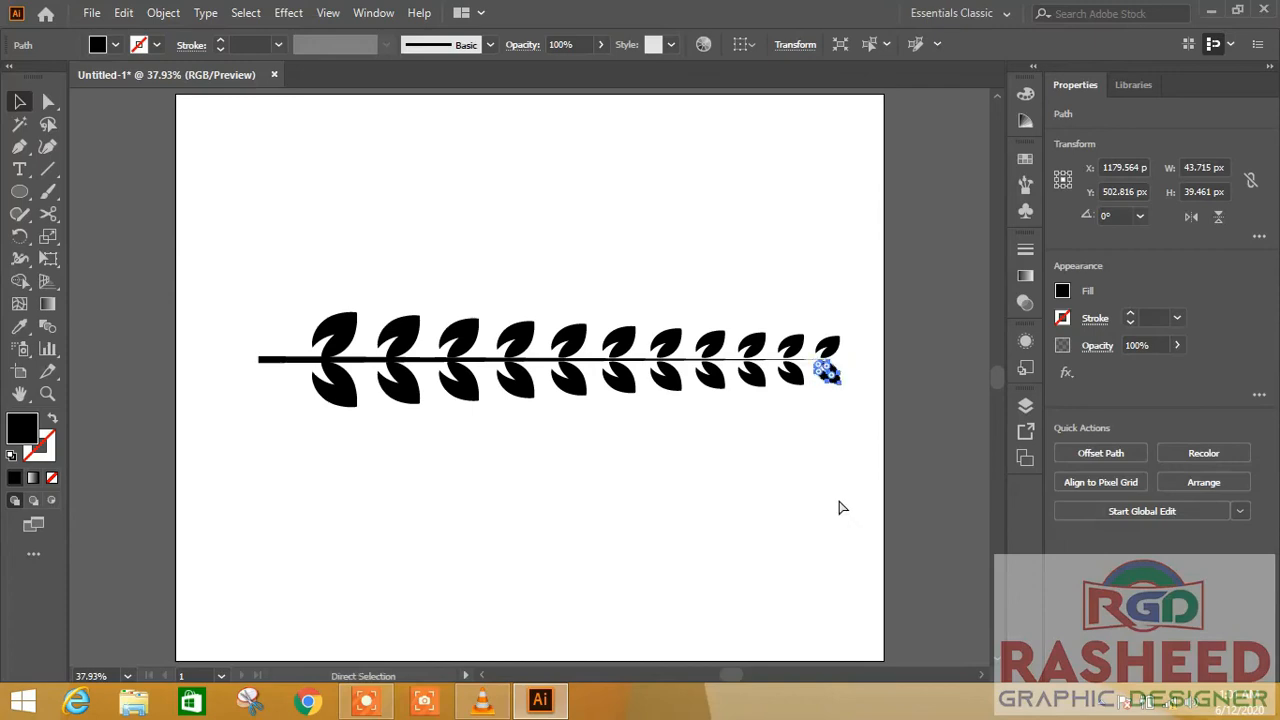
key(ctrl+plus)
key(ctrl+plus)
key(ctrl+plus)
key(ctrl+plus)
key(ctrl+plus)
key(ctrl+plus)
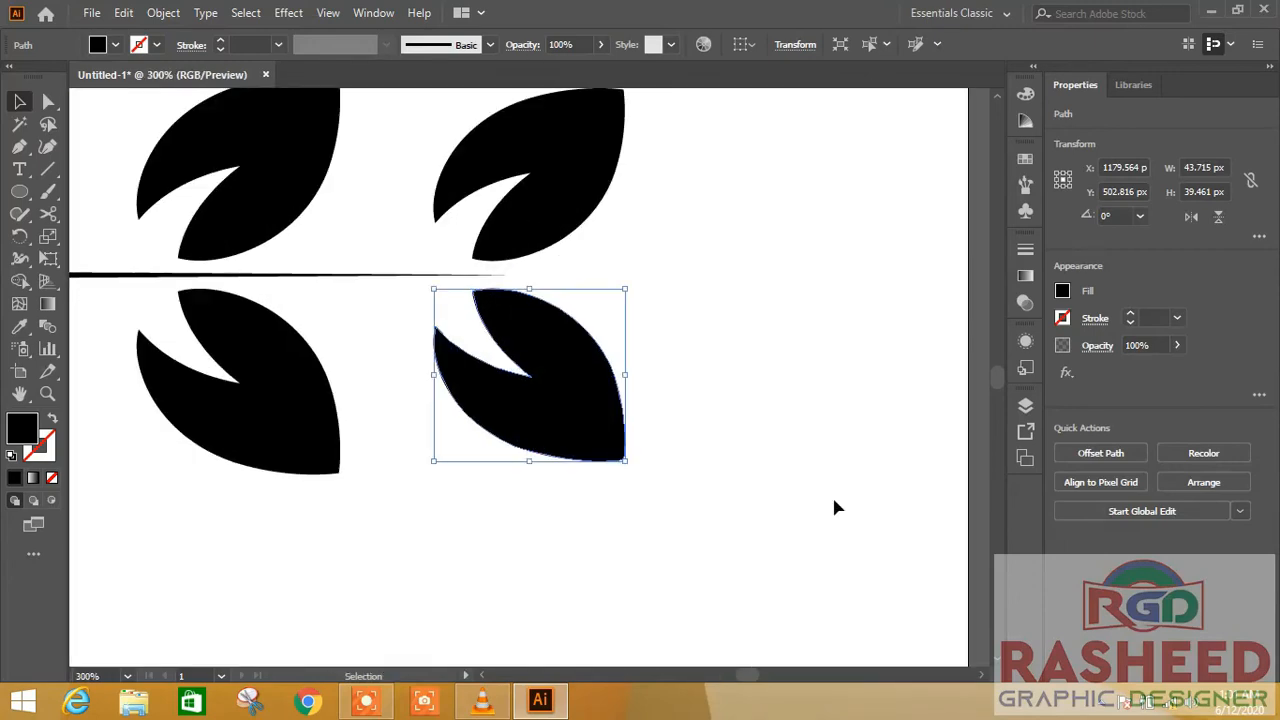
click(680, 563)
click(450, 275)
drag(503, 272, 746, 273)
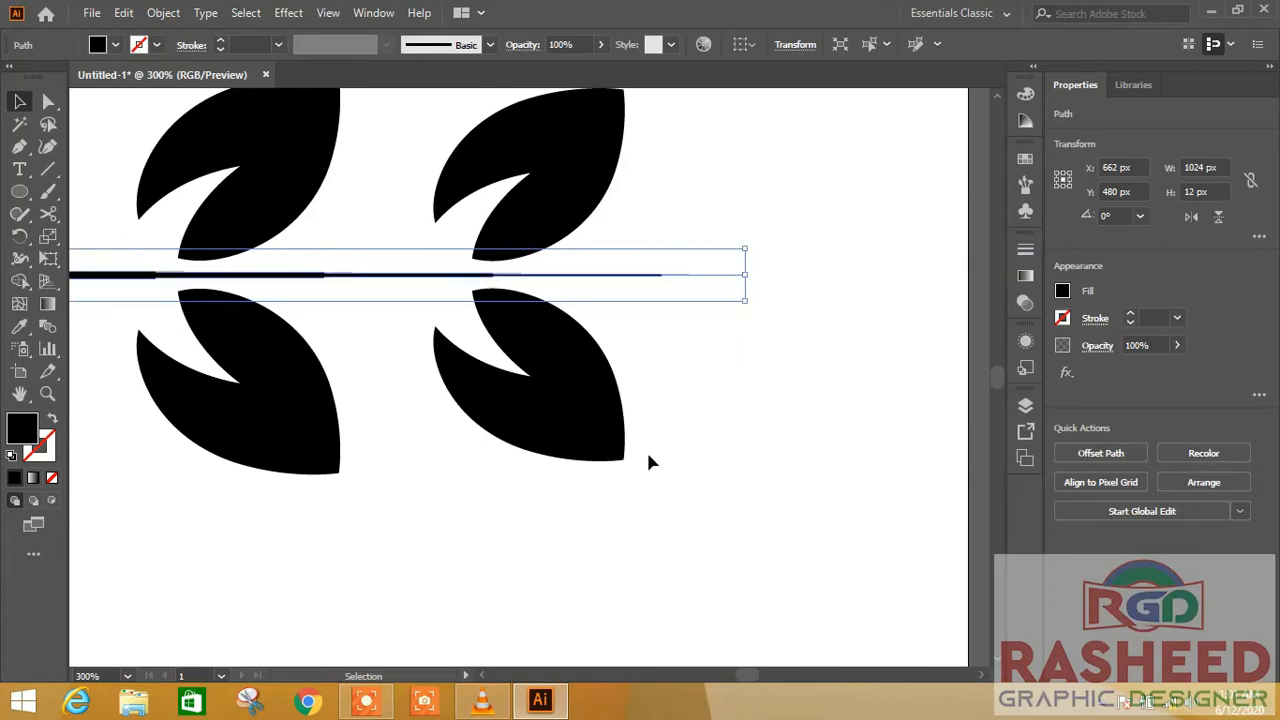
Duplicate the last lower leaf, rotate the copy to about 45°, and place it on the stem's tip.
drag(578, 434, 840, 356)
drag(907, 204, 805, 170)
drag(810, 294, 771, 281)
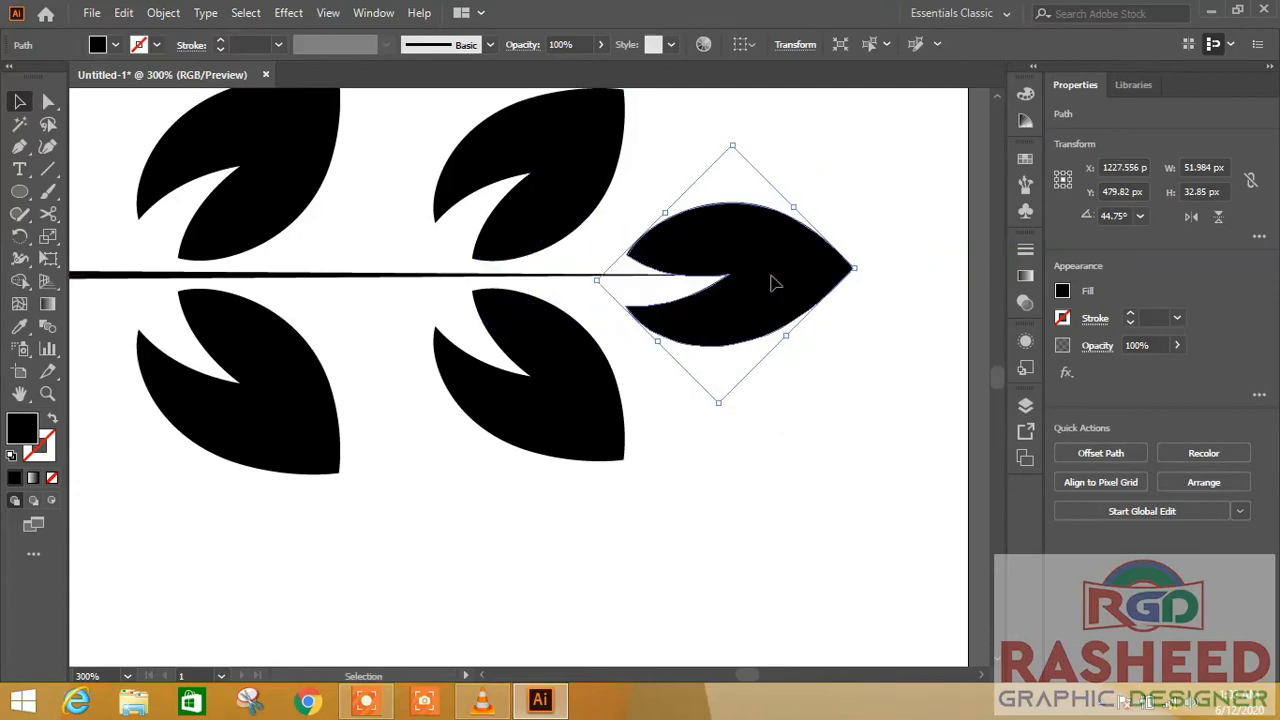
Fine-tune the tip leaf's rotation to about 41.5° and centre its notch on the stem's end.
drag(736, 143, 741, 134)
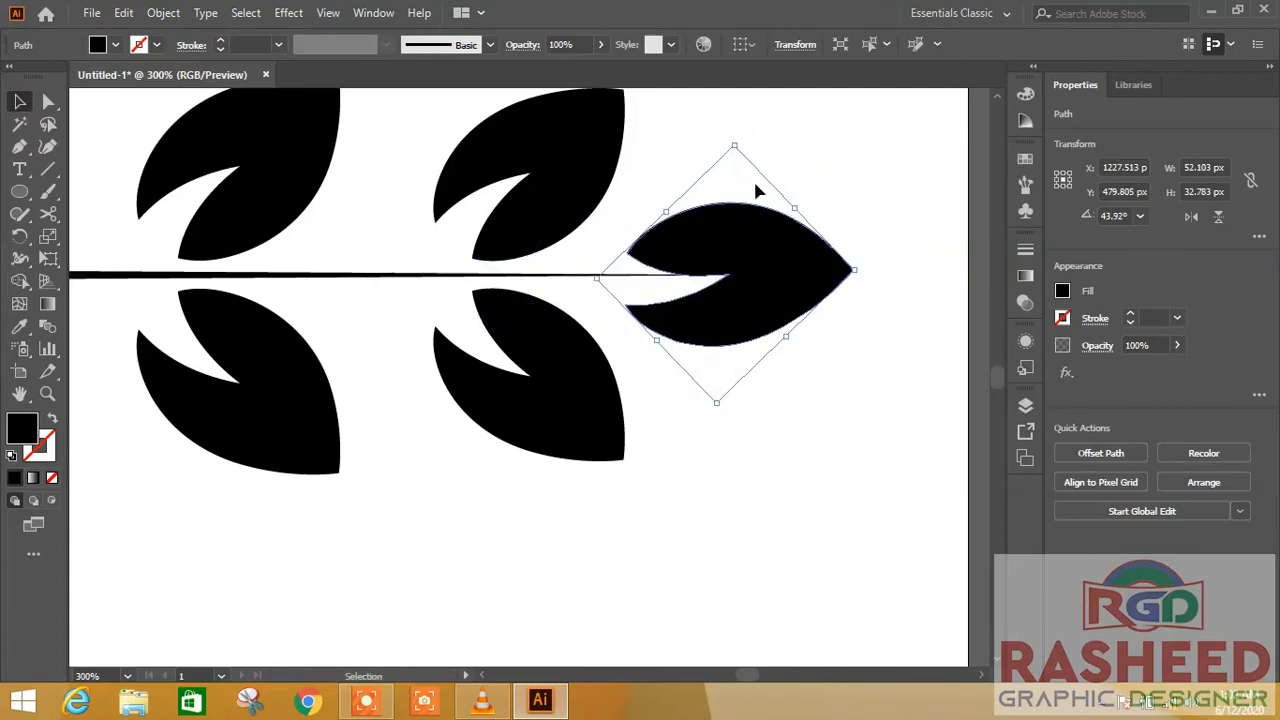
drag(737, 135, 749, 134)
mouse_move(779, 279)
mouse_down()
mouse_move(786, 271)
mouse_move(771, 271)
mouse_move(785, 278)
mouse_up()
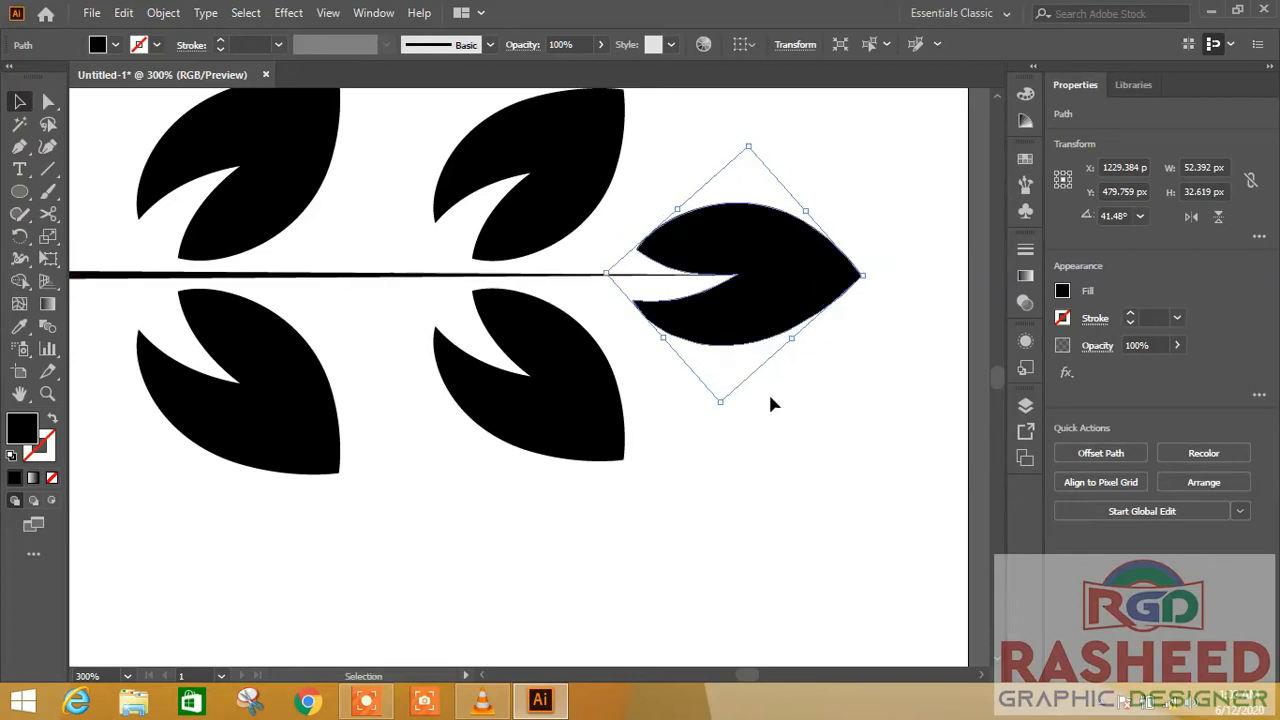
click(760, 449)
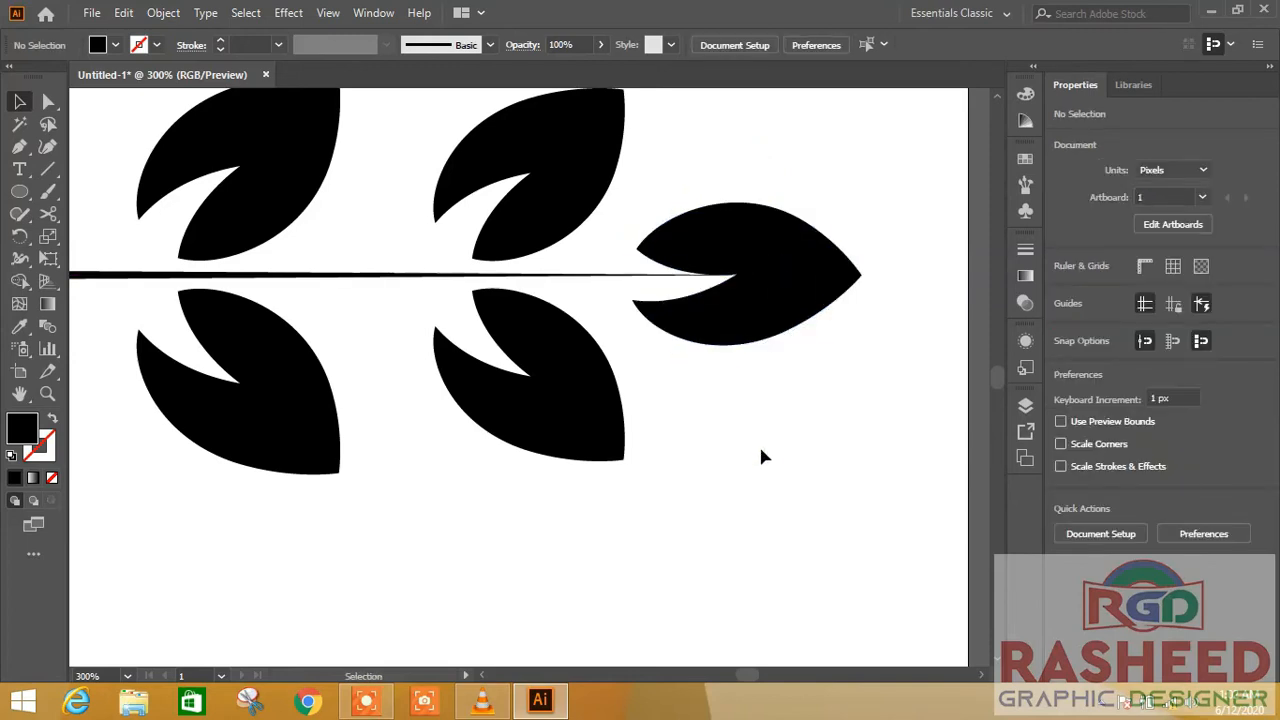
click(788, 250)
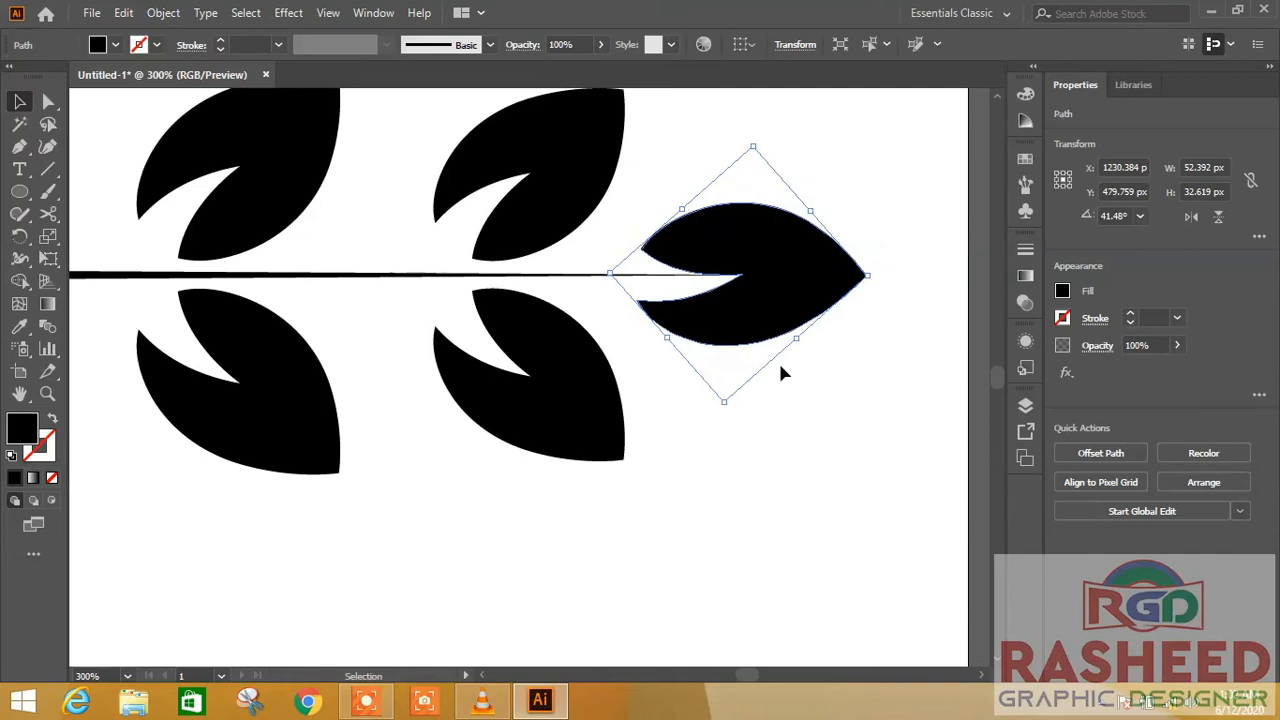
key(Up)
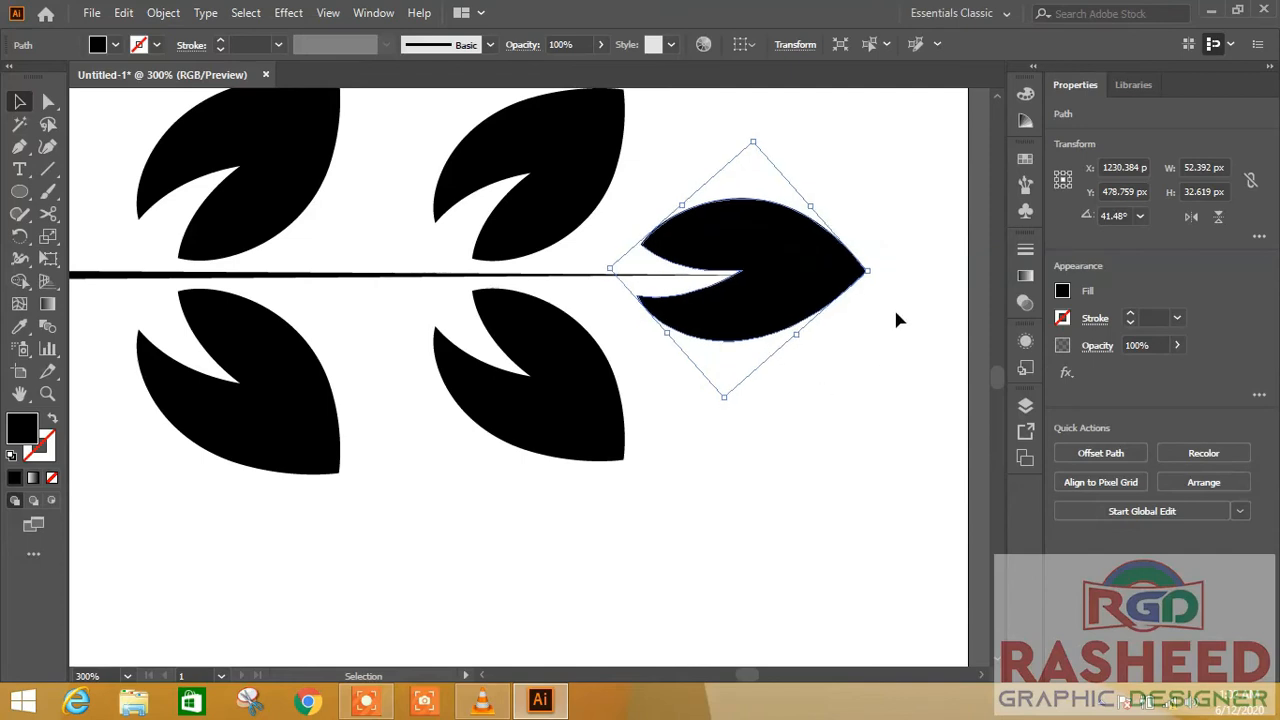
mouse_move(829, 289)
mouse_down()
mouse_move(695, 300)
mouse_move(833, 302)
mouse_up()
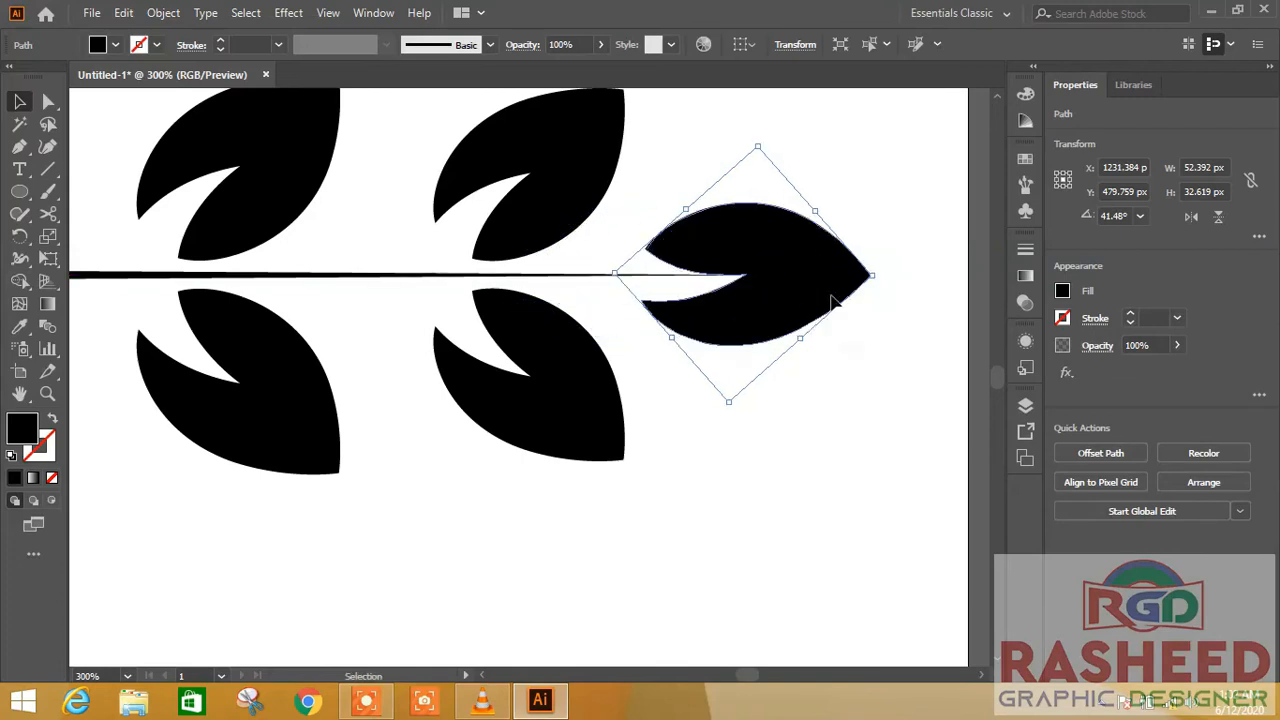
click(824, 452)
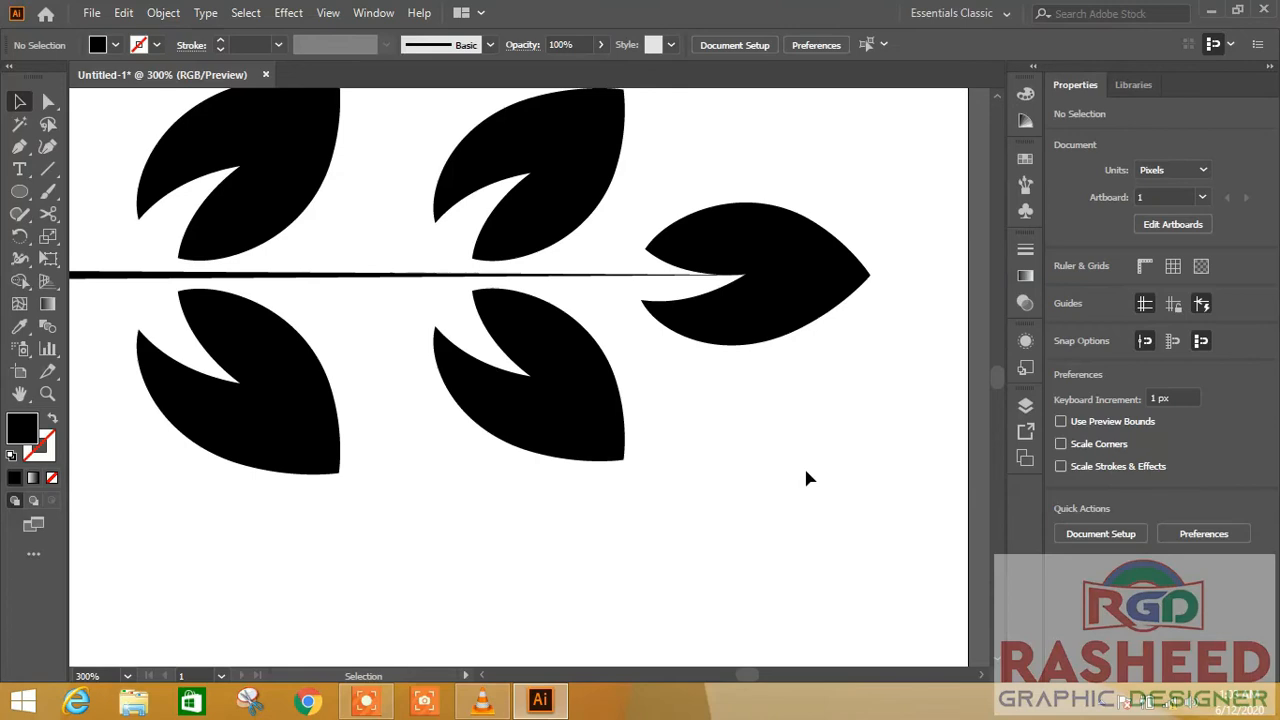
Group the stem with all its leaves and scale the branch down to 138 px wide.
key(ctrl)
key(ctrl+minus)
key(ctrl+minus)
key(ctrl+minus)
key(ctrl+minus)
key(ctrl+minus)
key(ctrl+minus)
key(ctrl+minus)
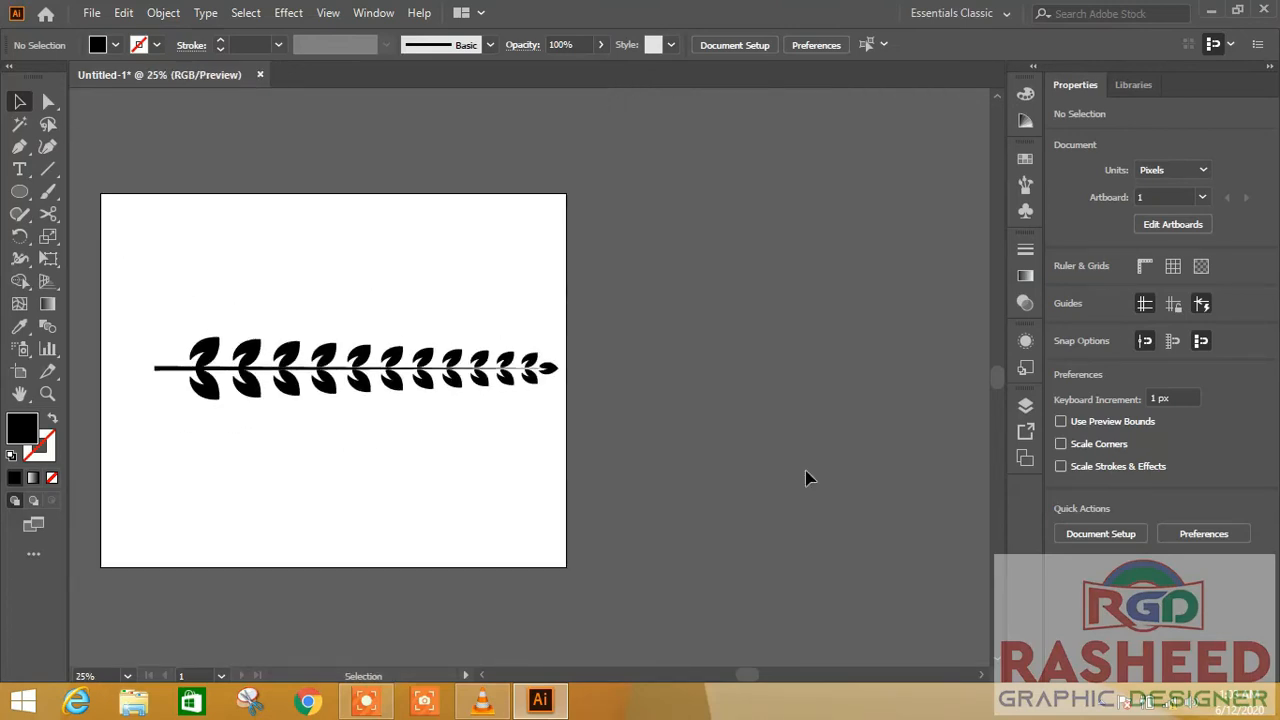
key(space)
drag(440, 457, 672, 458)
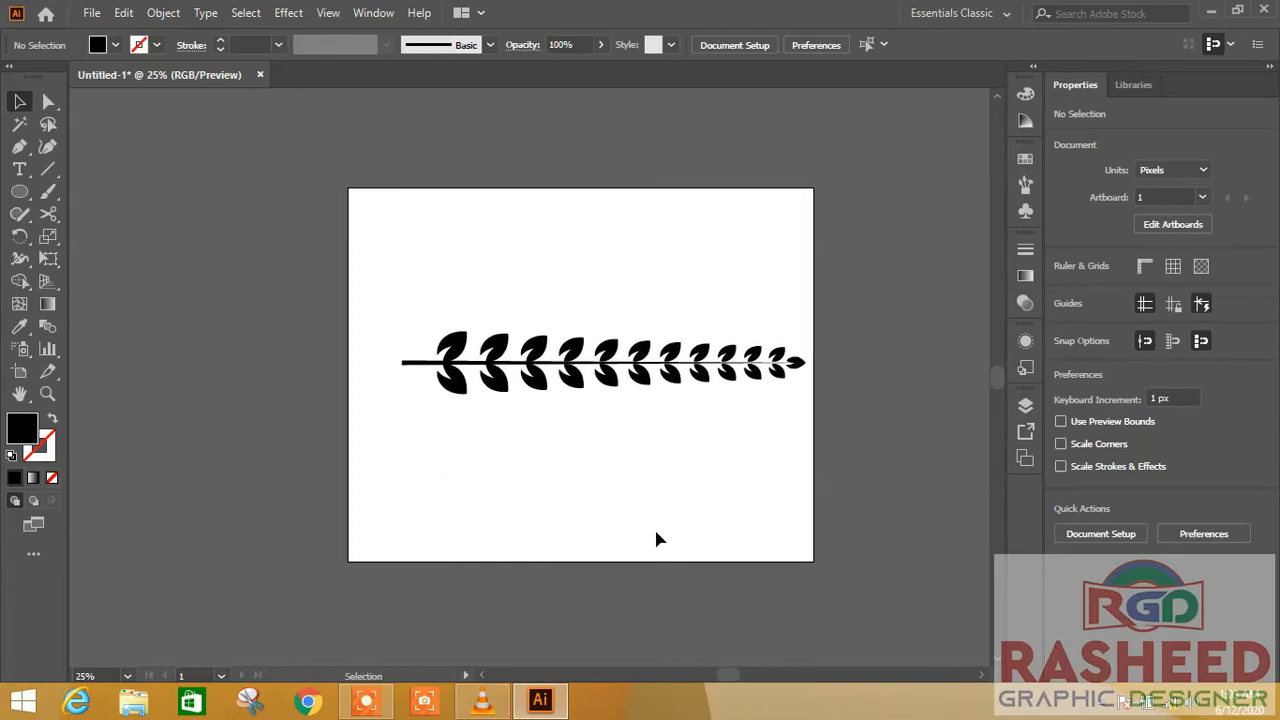
drag(801, 288, 376, 435)
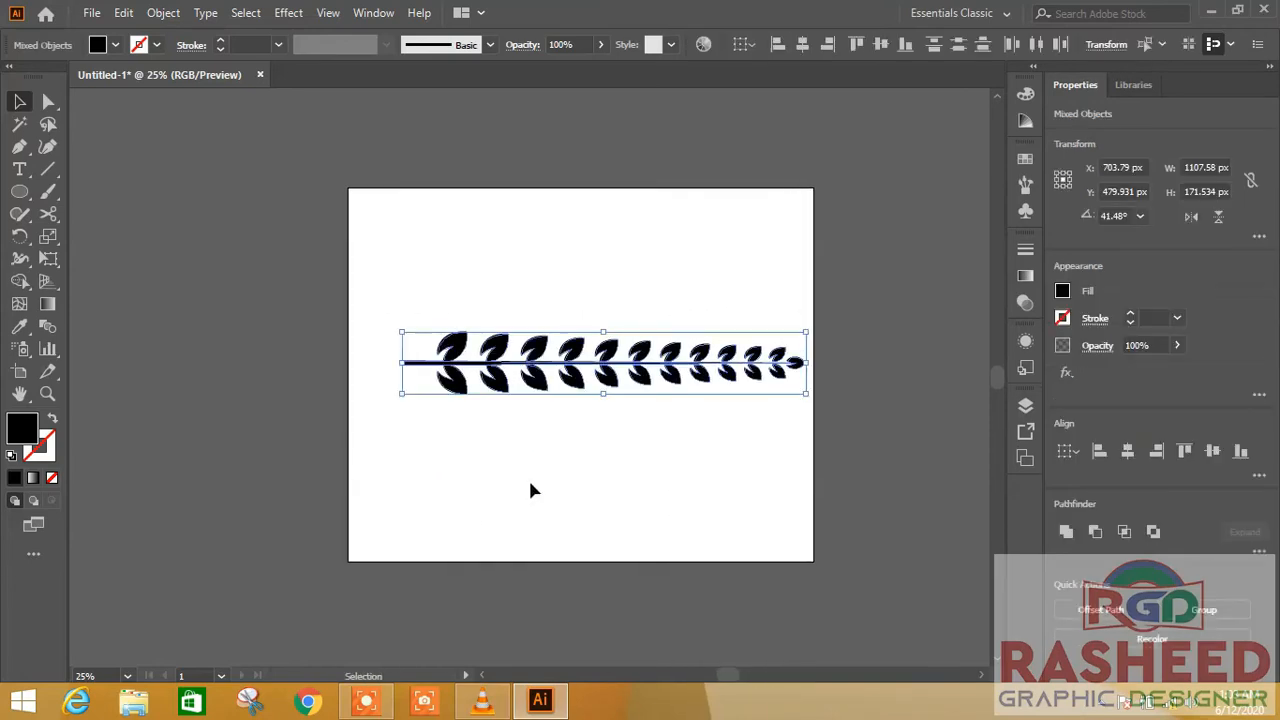
click(1207, 607)
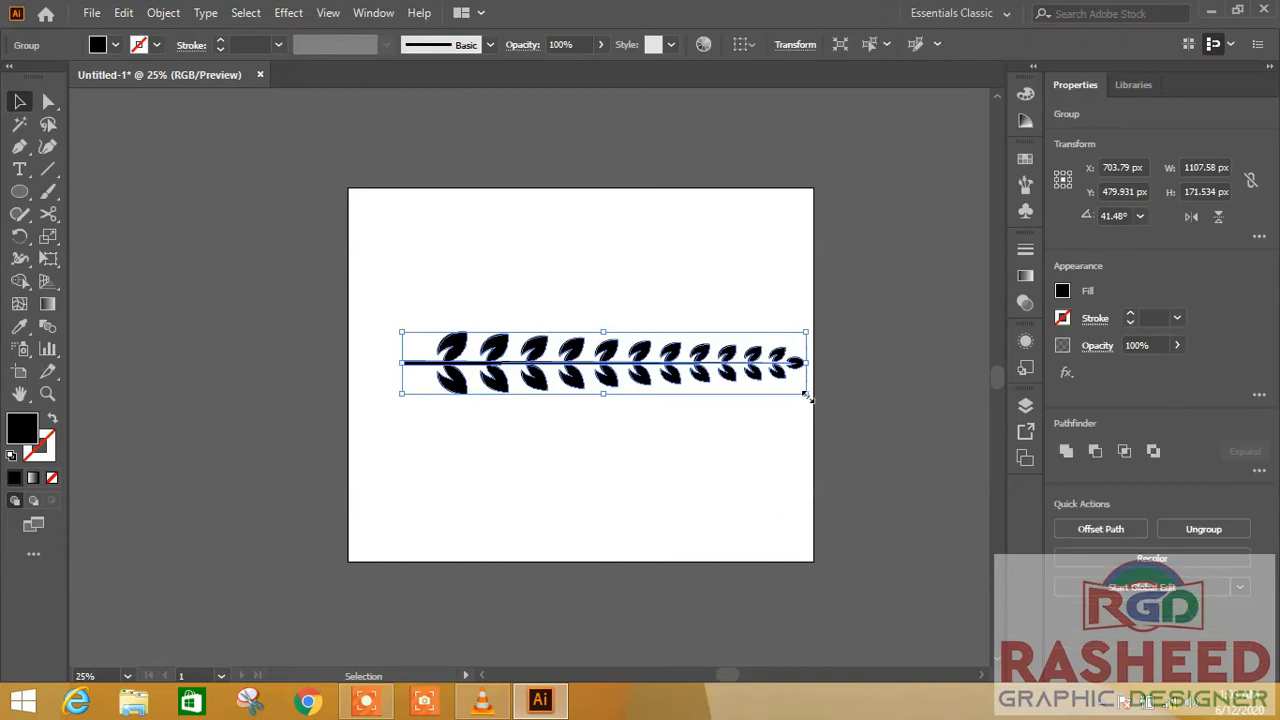
drag(806, 396, 594, 331)
click(560, 397)
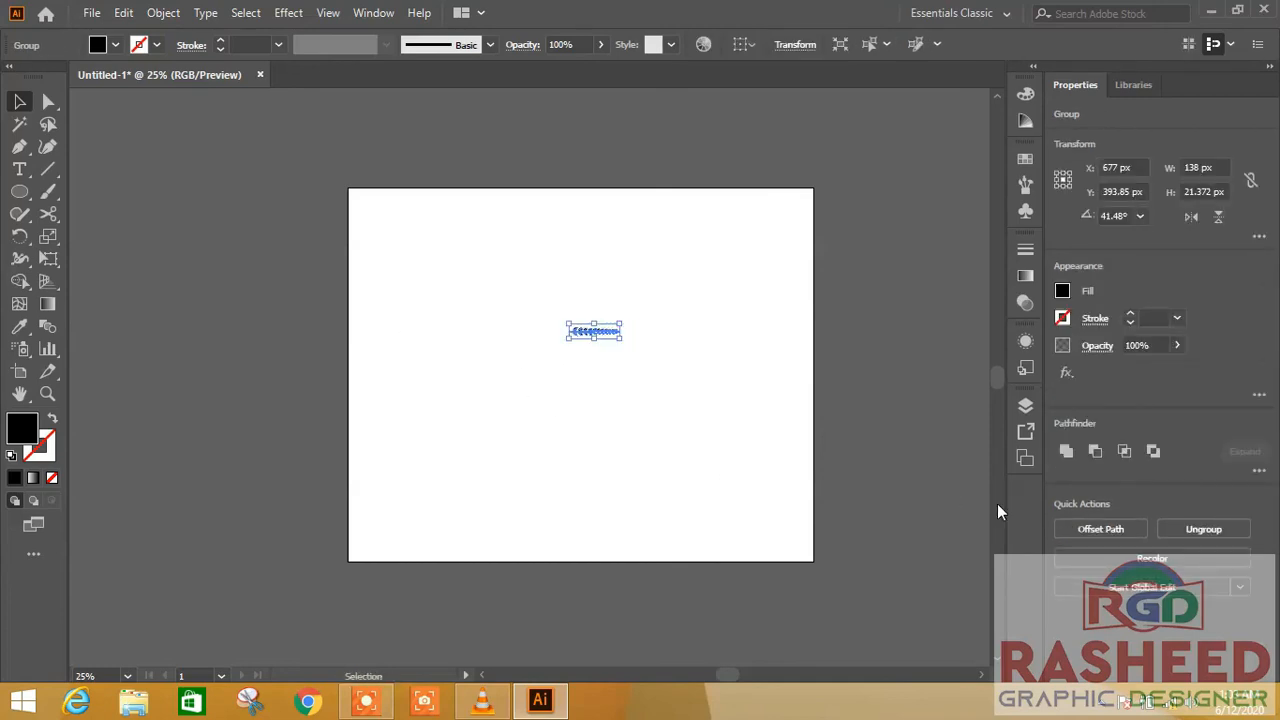
Create an art brush from the branch, keeping Stretch to Fit Stroke Length and the default name Art Brush 1.
key(ctrl+equal)
key(ctrl+equal)
key(ctrl+equal)
key(ctrl+equal)
key(ctrl+equal)
key(ctrl+equal)
key(ctrl+equal)
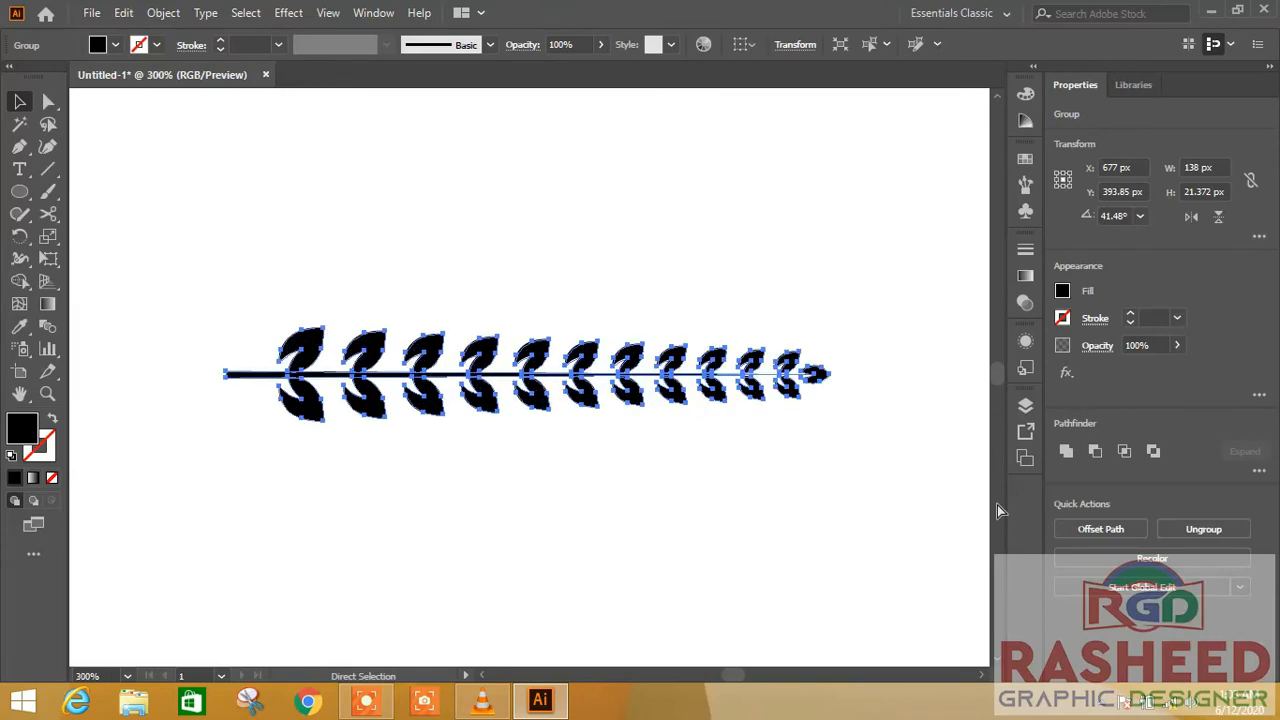
click(1025, 185)
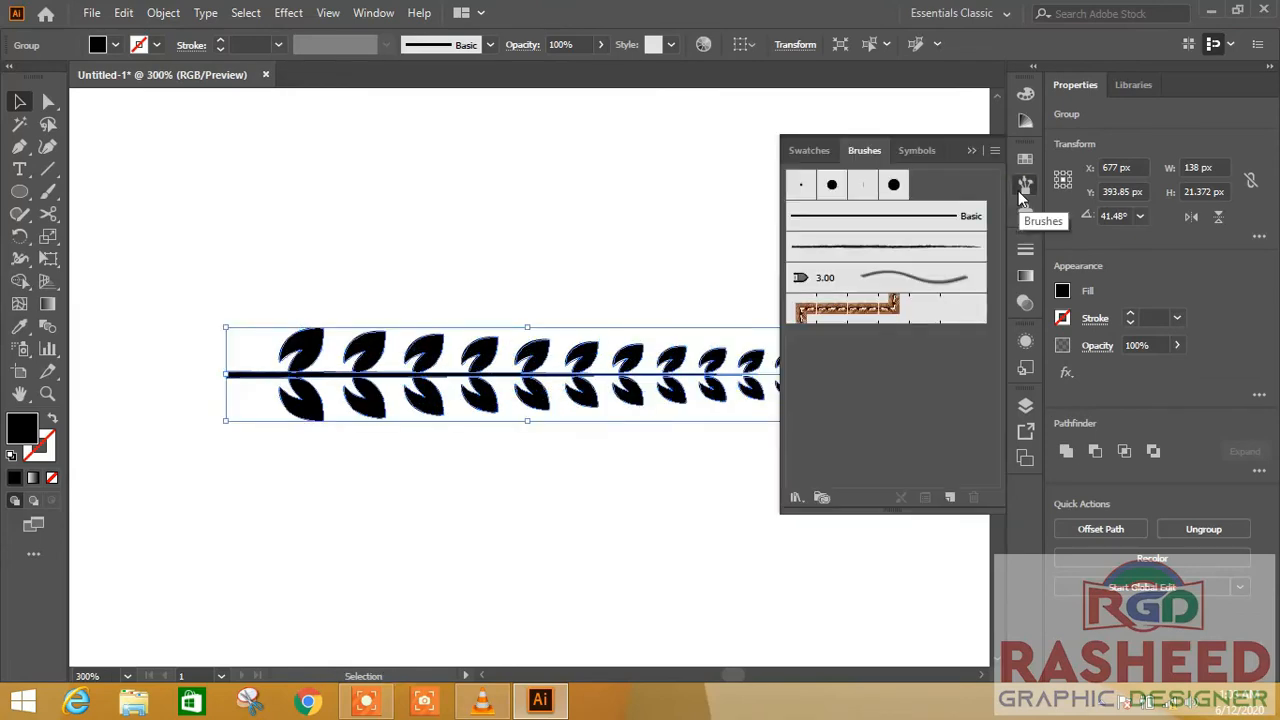
drag(480, 369, 885, 363)
click(570, 397)
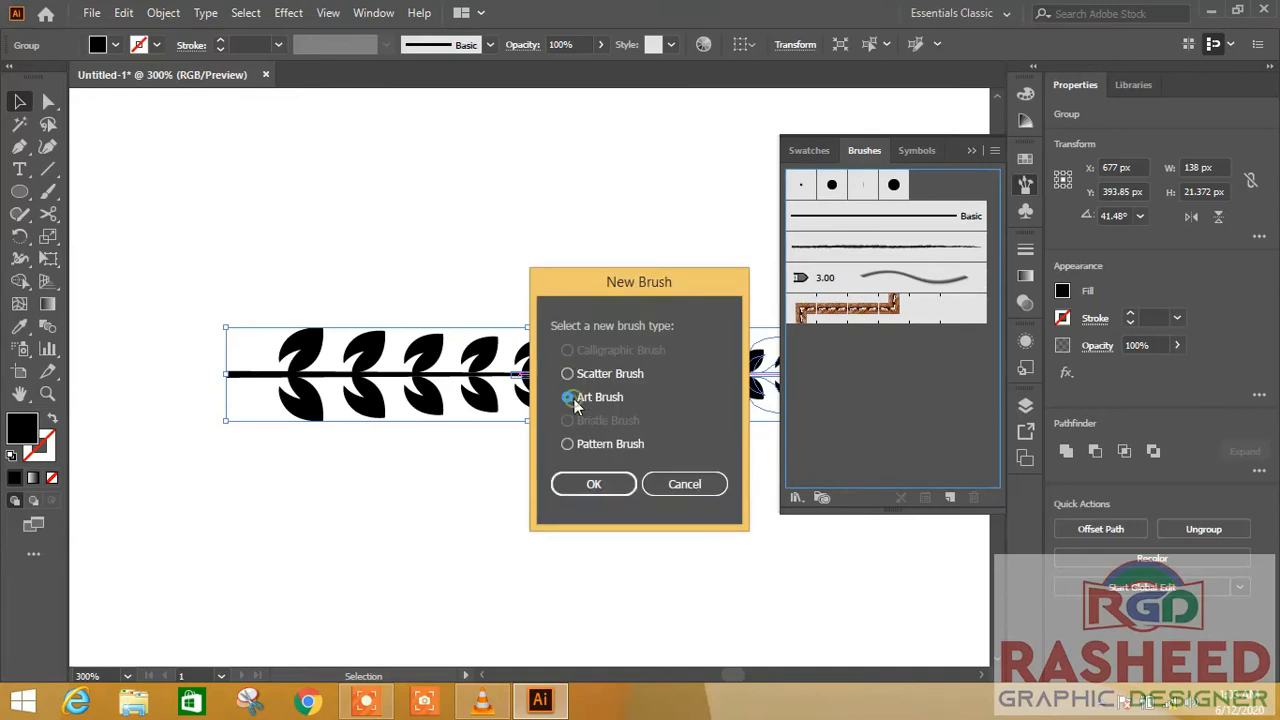
click(602, 484)
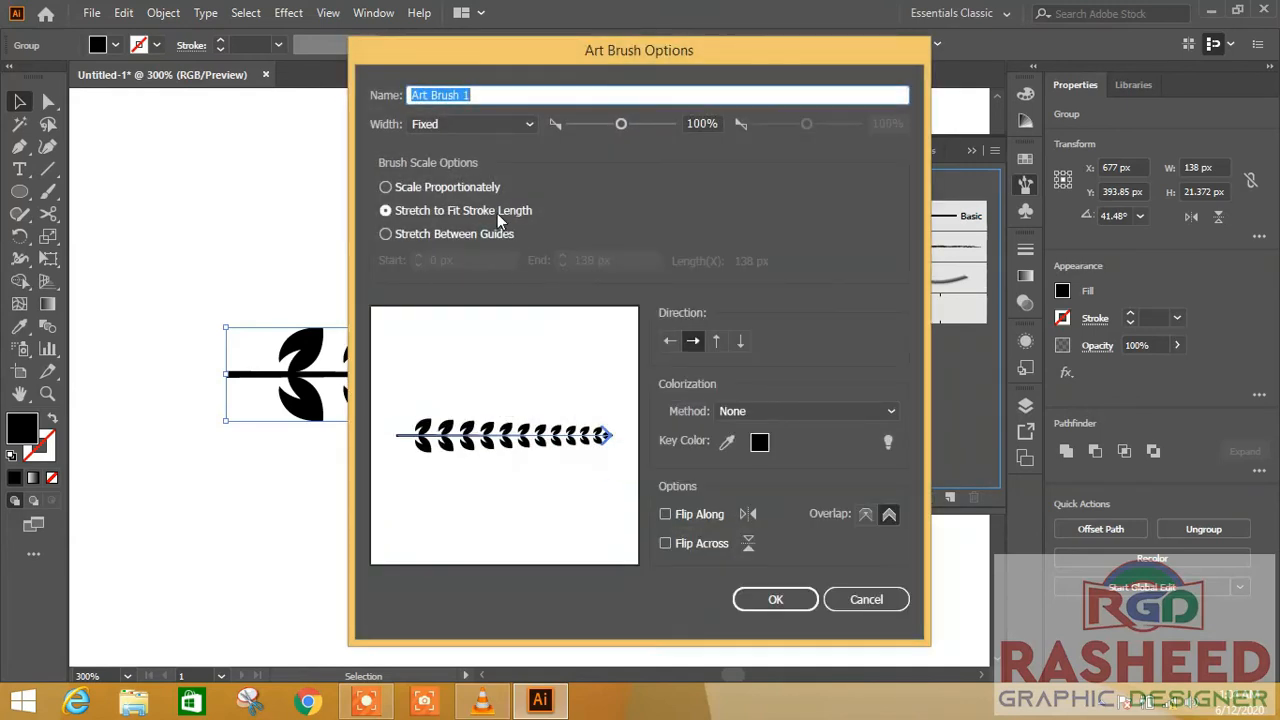
click(789, 603)
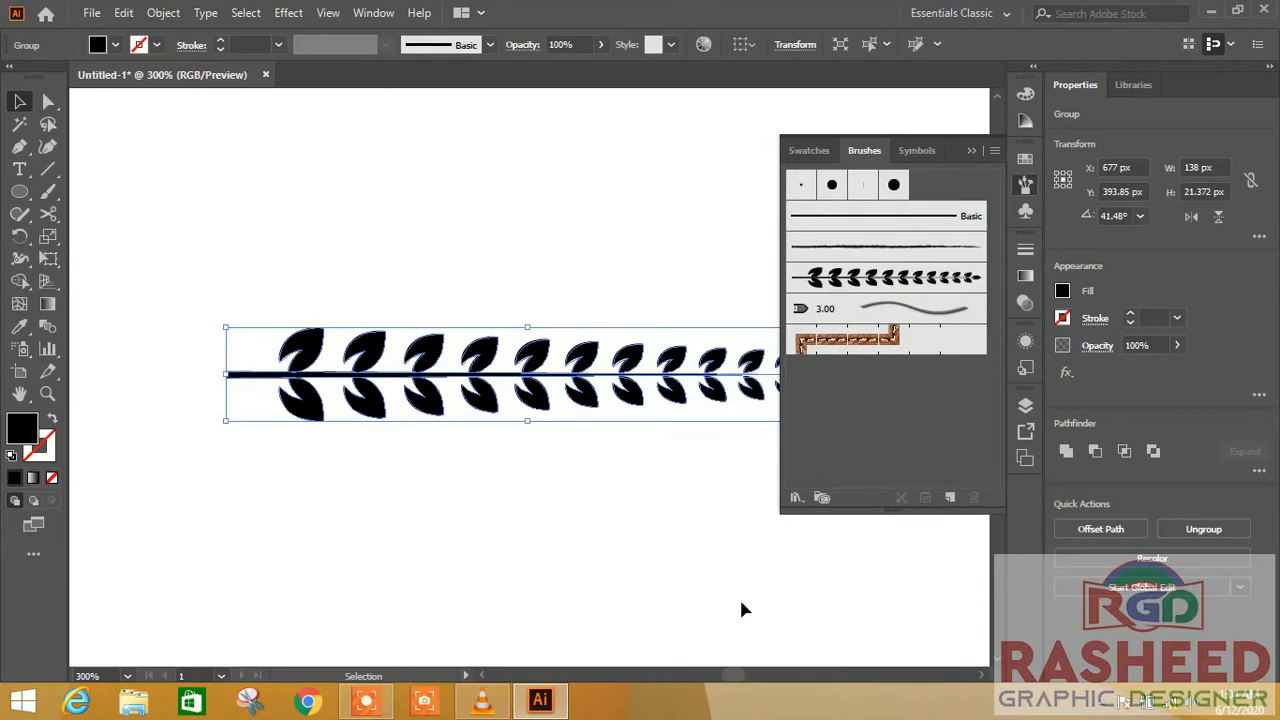
Move the small branch off the artboard and draw a 525 px circle with no fill and a black stroke.
key(ctrl+0)
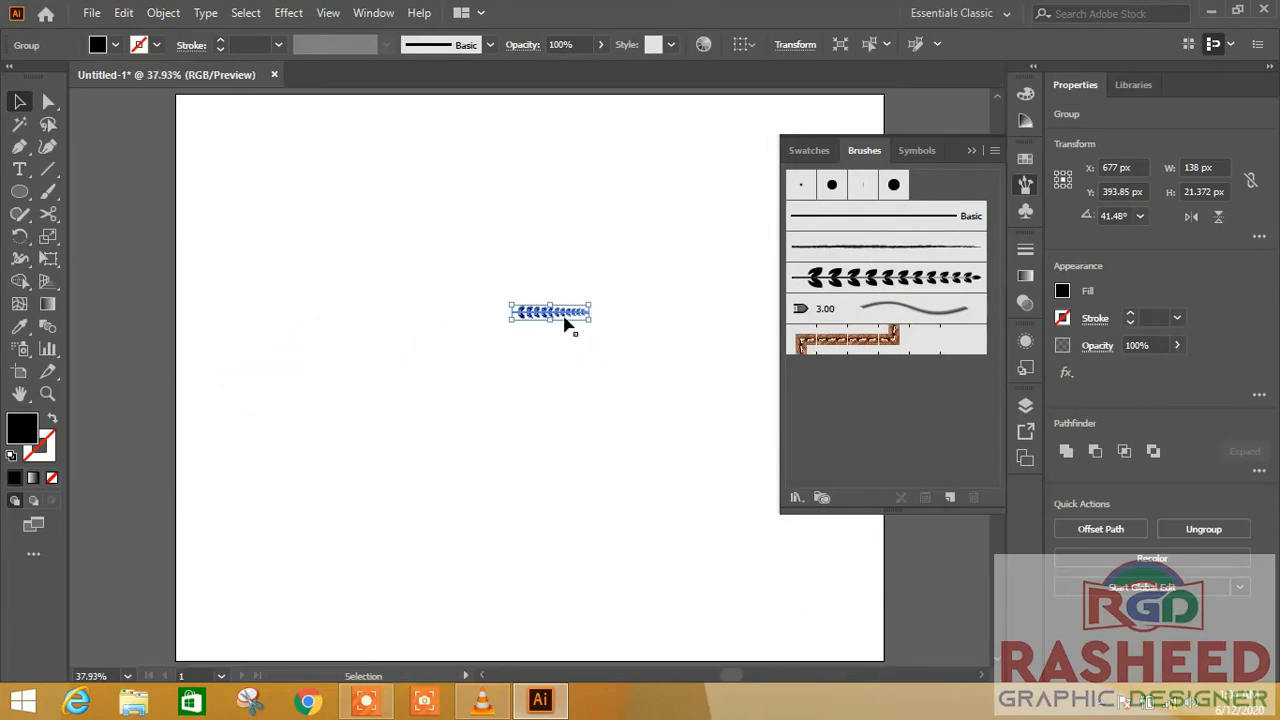
mouse_move(563, 316)
mouse_down()
mouse_move(160, 216)
mouse_move(140, 187)
mouse_up()
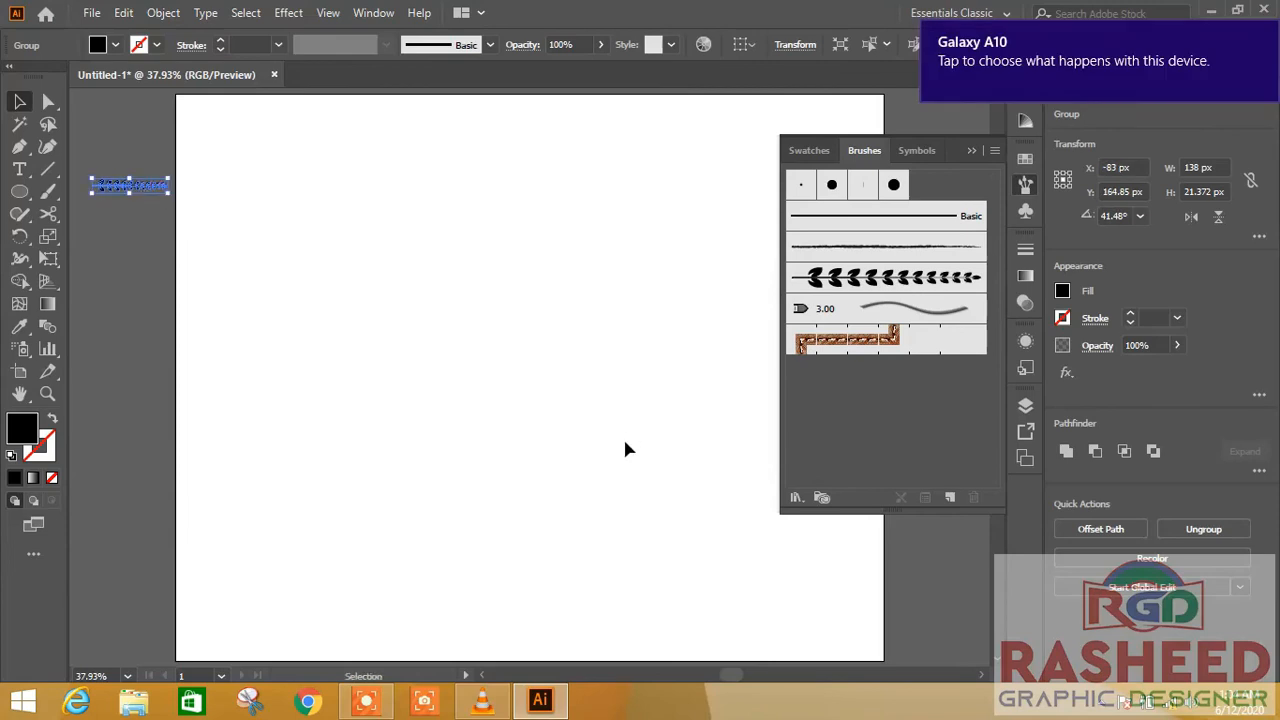
key(l)
mouse_move(443, 212)
mouse_down()
mouse_move(629, 434)
mouse_move(666, 432)
mouse_move(734, 506)
mouse_up()
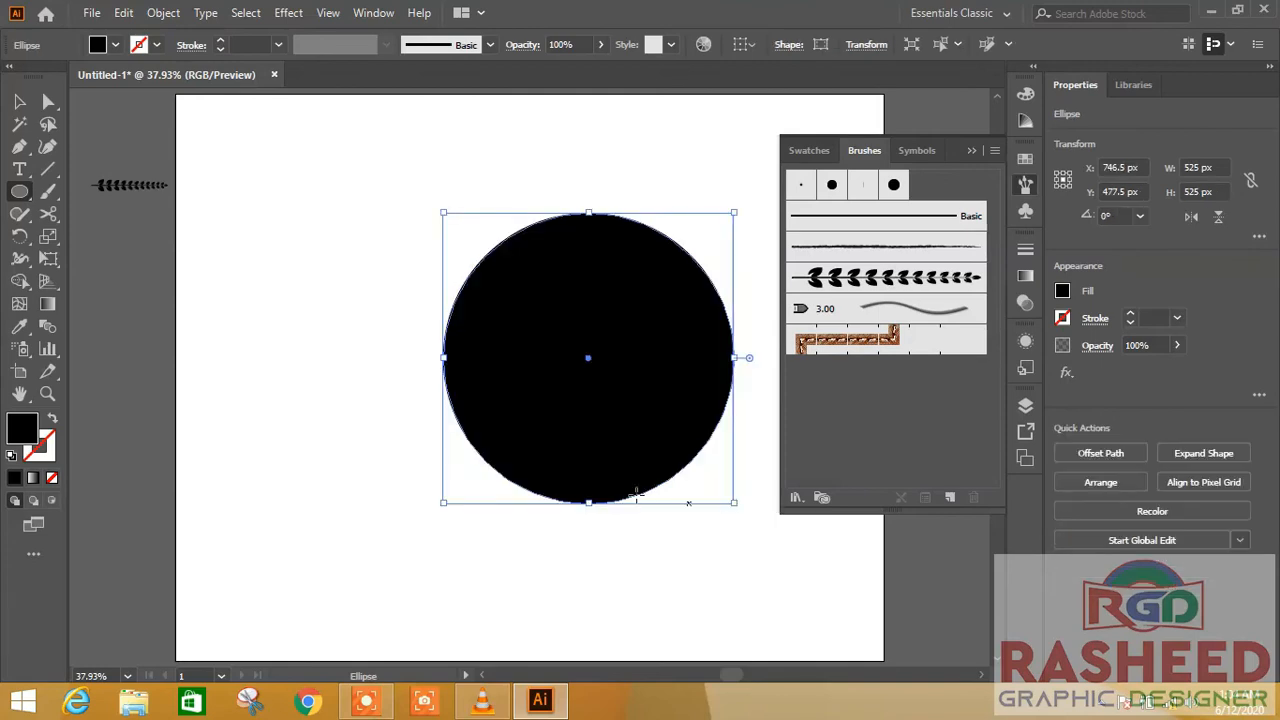
click(52, 420)
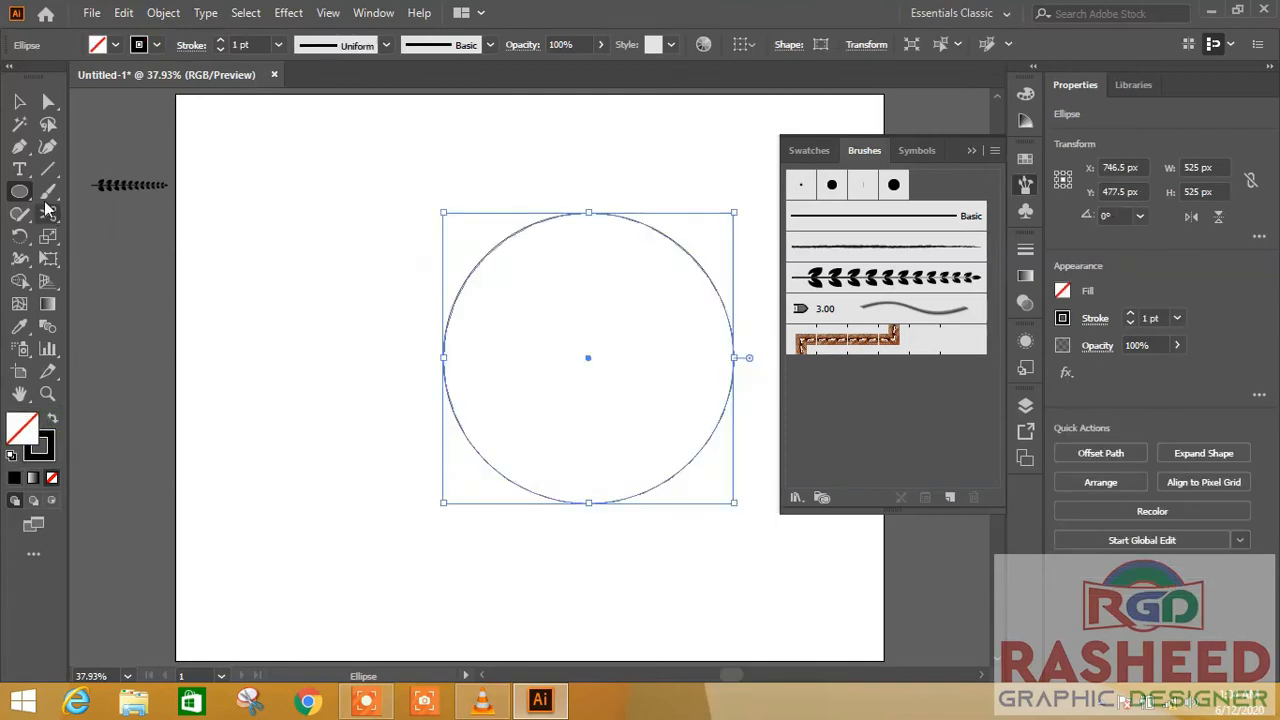
Cut the circle into two halves at its top and bottom anchor points with the Scissors tool.
click(47, 216)
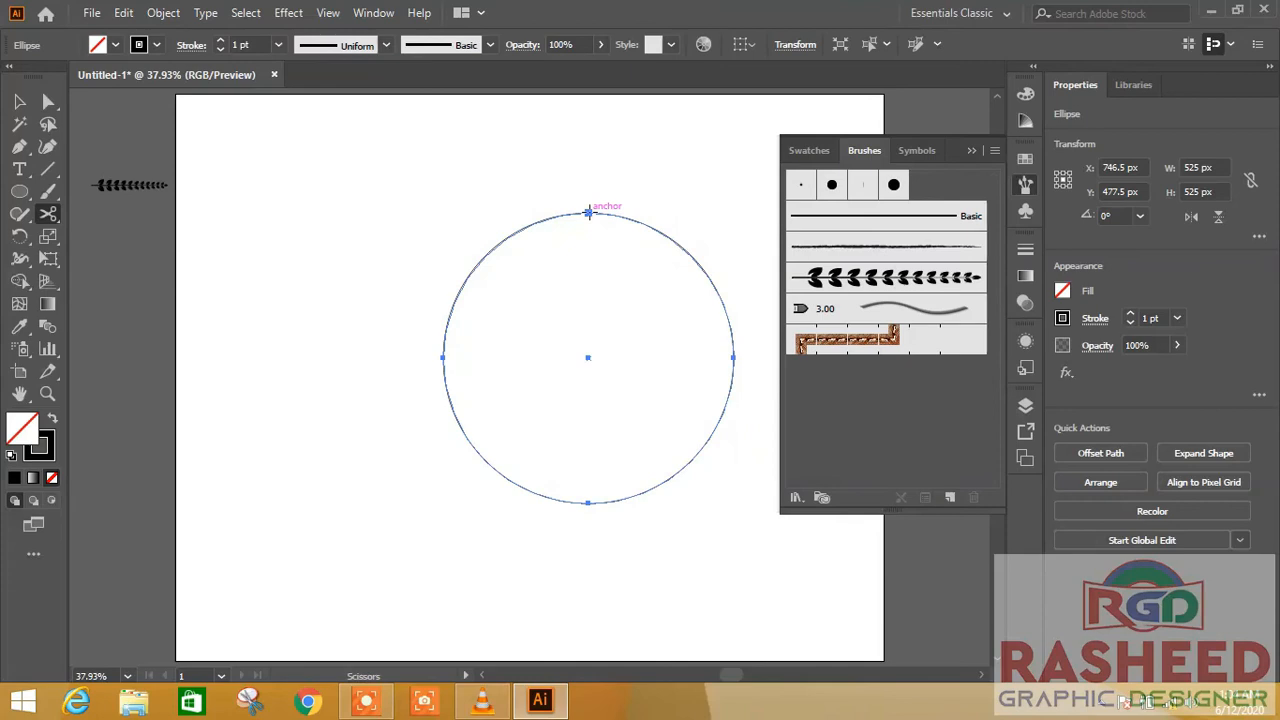
click(588, 213)
click(588, 503)
click(19, 101)
click(660, 288)
click(684, 250)
Apply the leafy art brush to the circle's left half and set its stroke to 5 pt.
click(476, 267)
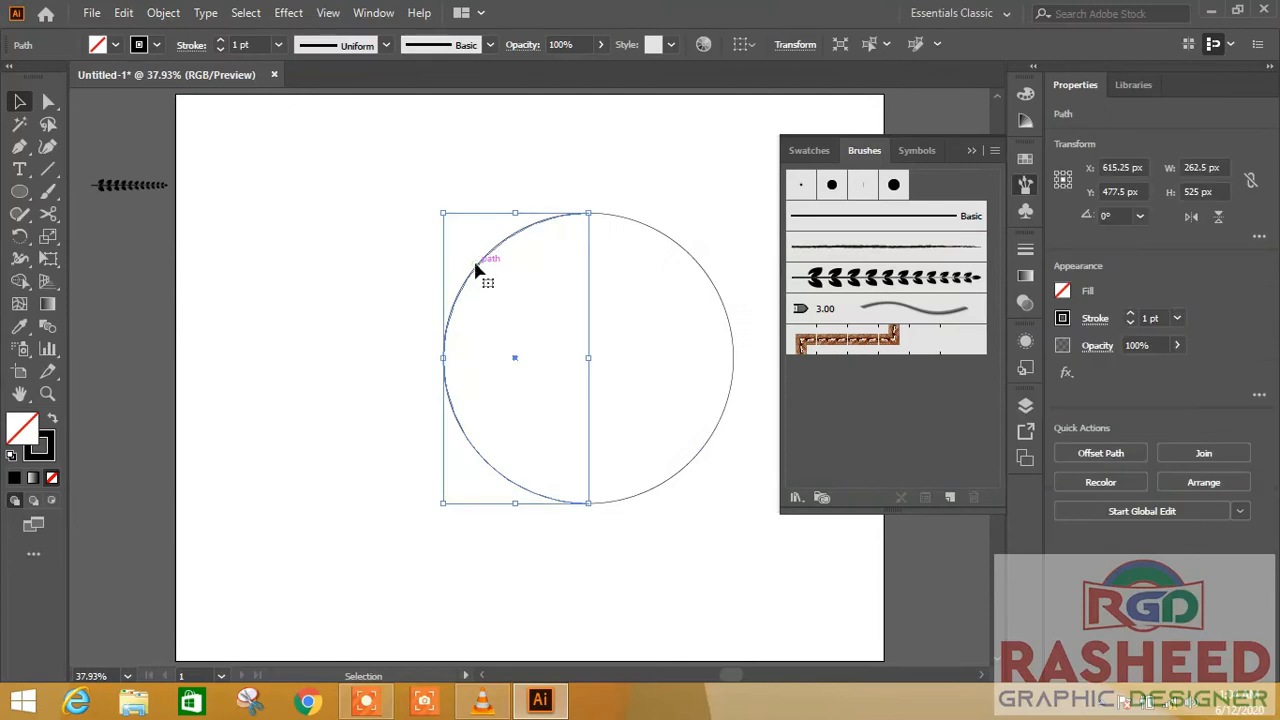
click(870, 287)
click(1131, 314)
click(1131, 314)
click(1131, 314)
click(1131, 314)
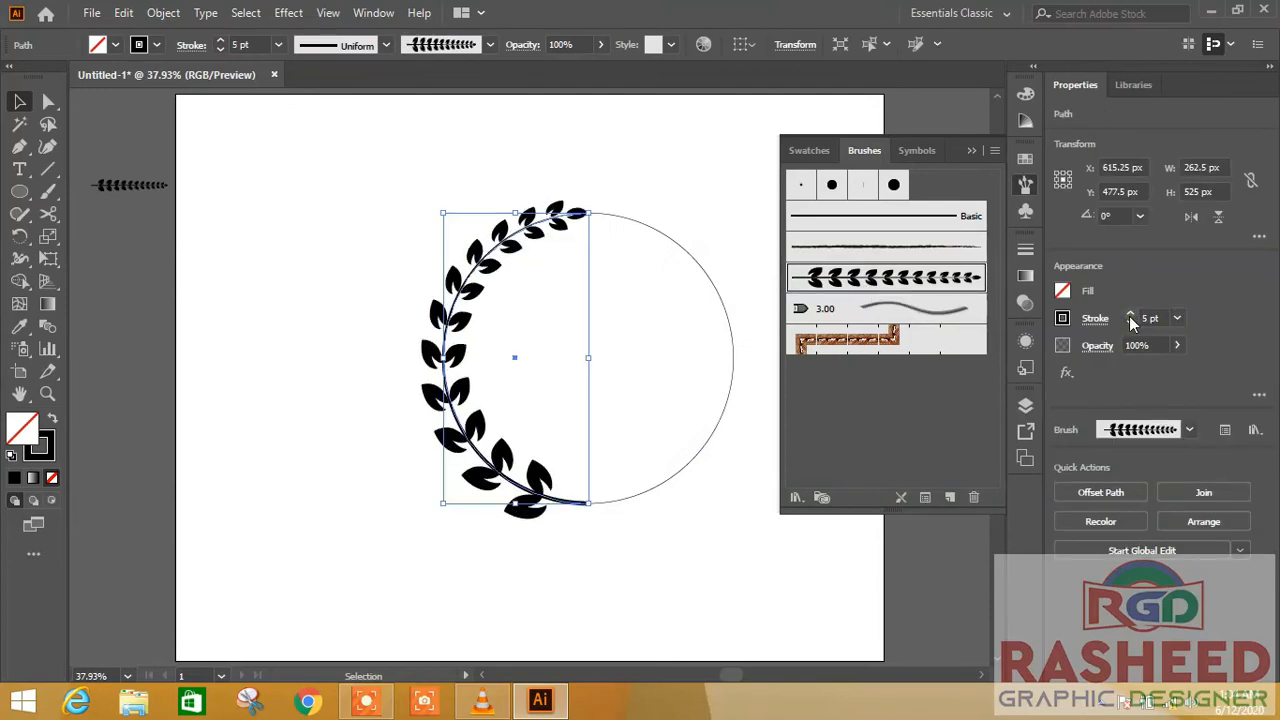
Apply the leafy art brush to the circle's right half and set its stroke to 5 pt.
click(722, 430)
click(714, 430)
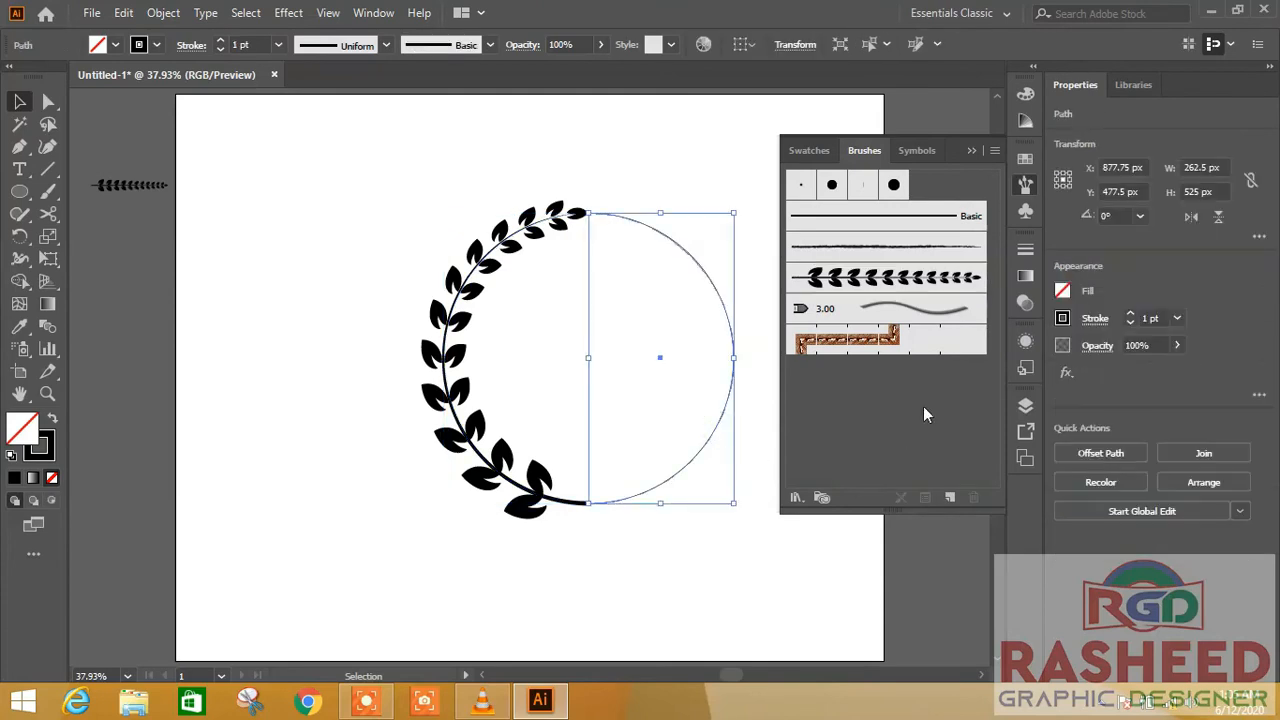
click(923, 283)
click(424, 393)
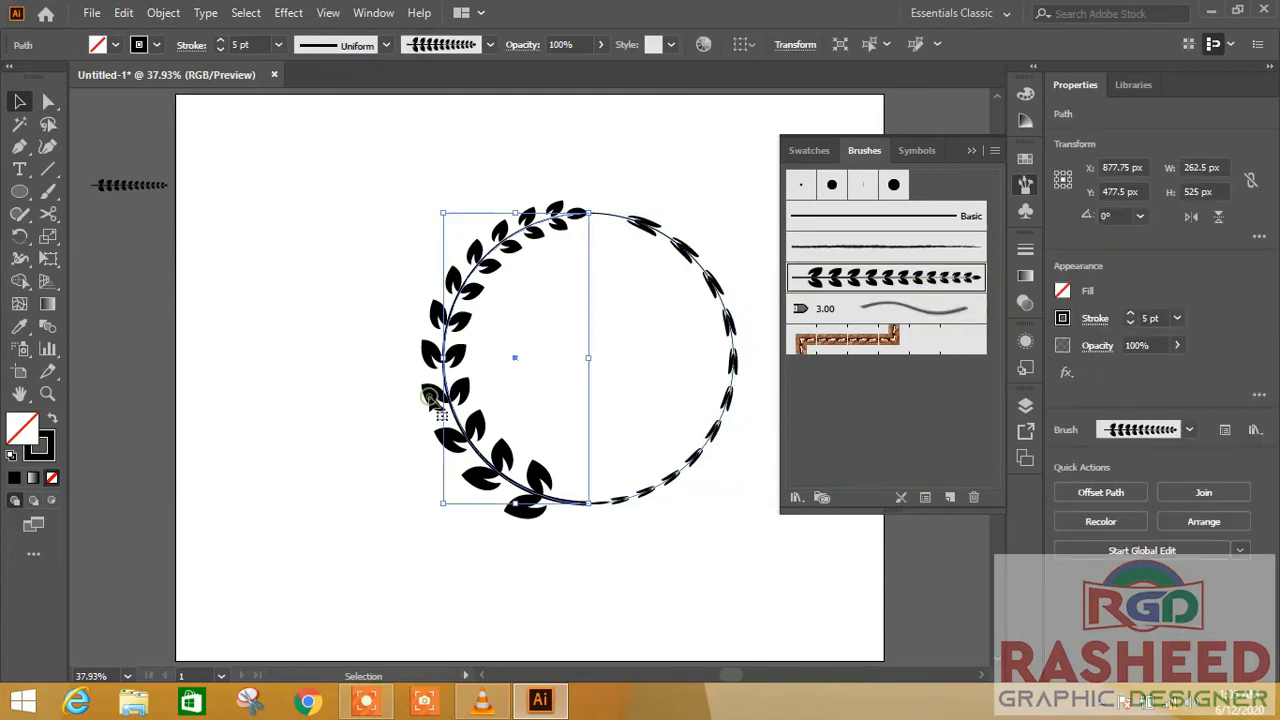
click(733, 368)
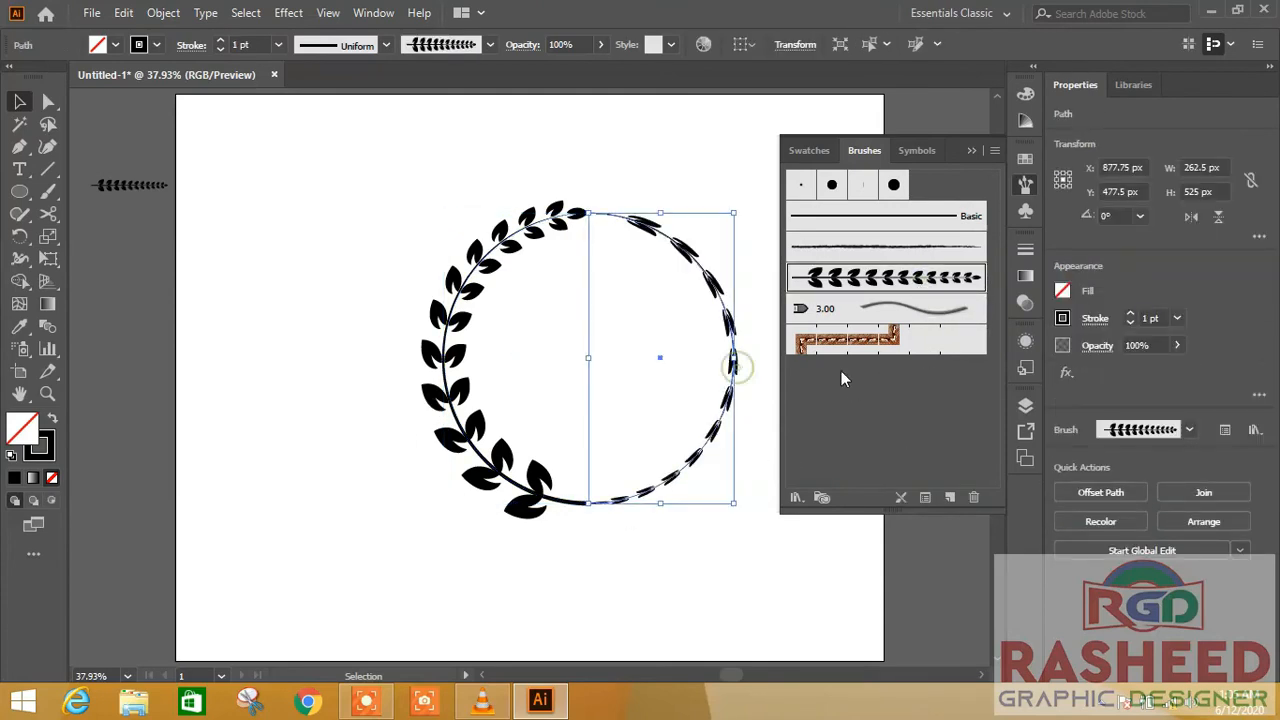
click(1130, 313)
click(1130, 313)
click(1130, 313)
click(1130, 313)
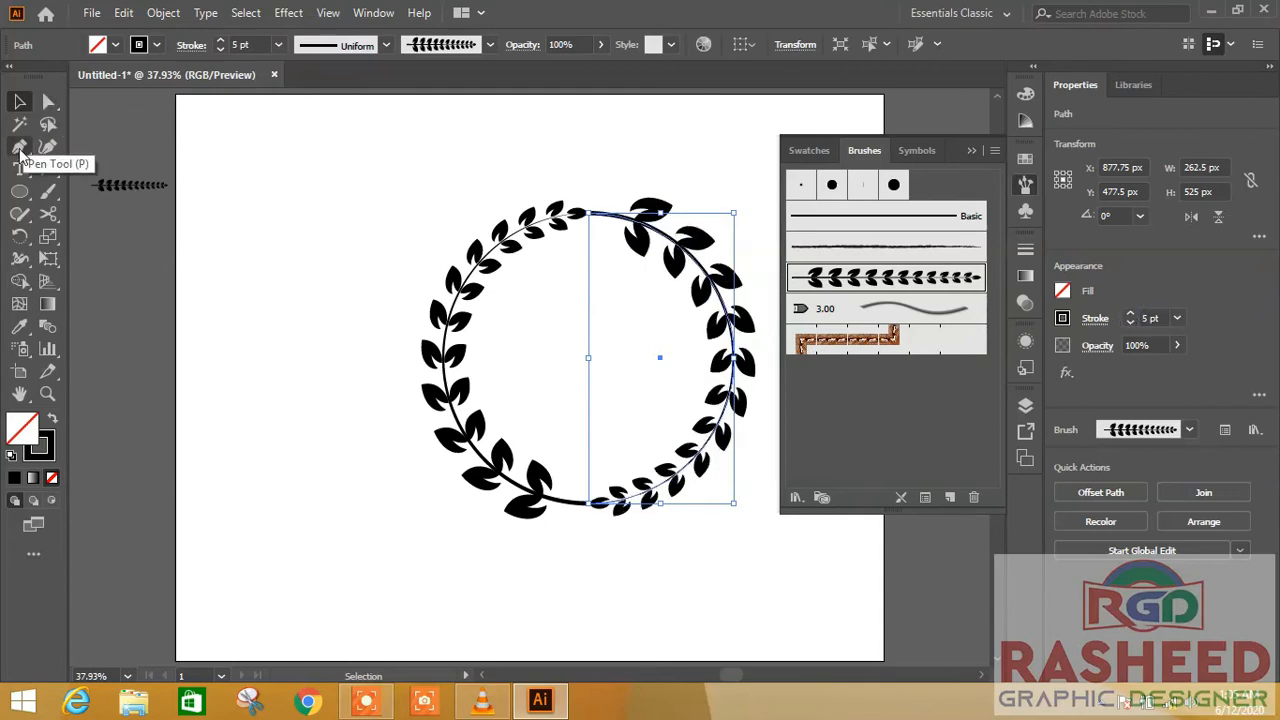
Reverse the right half's path direction from its top end point with the Pen tool, mirroring the left half, and collapse the Brushes panel.
click(18, 148)
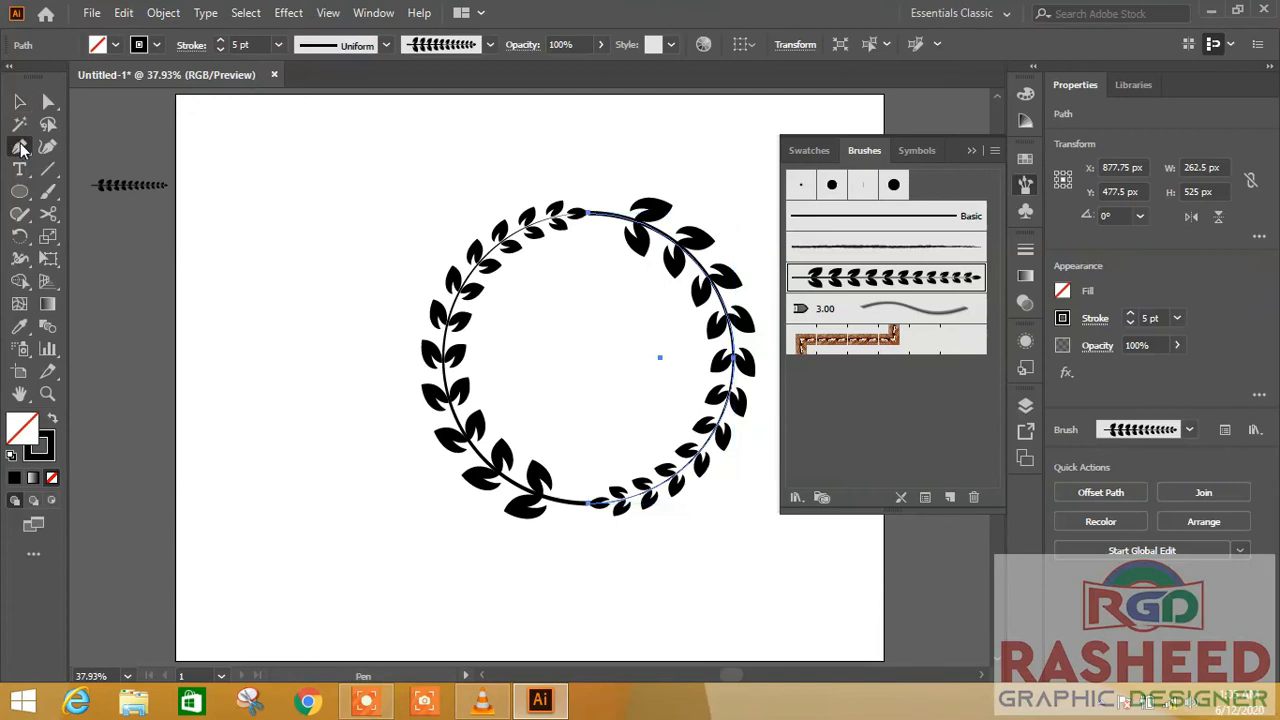
click(588, 213)
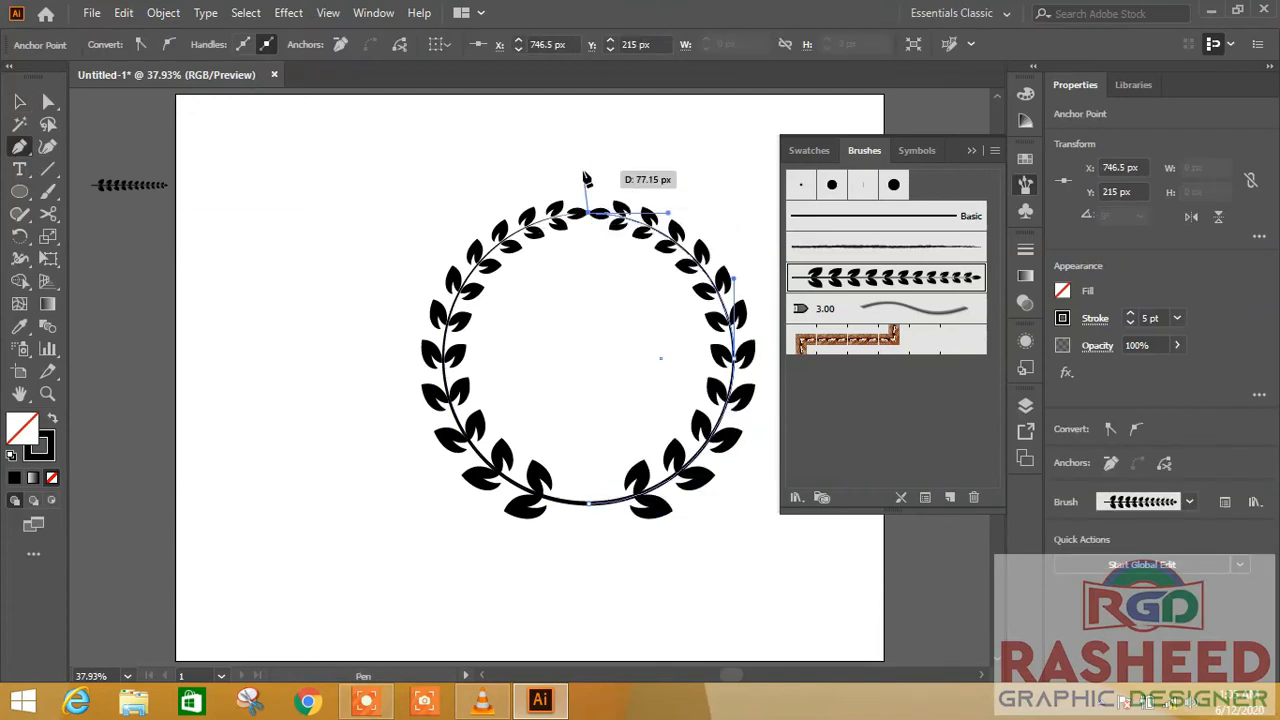
key(Delete)
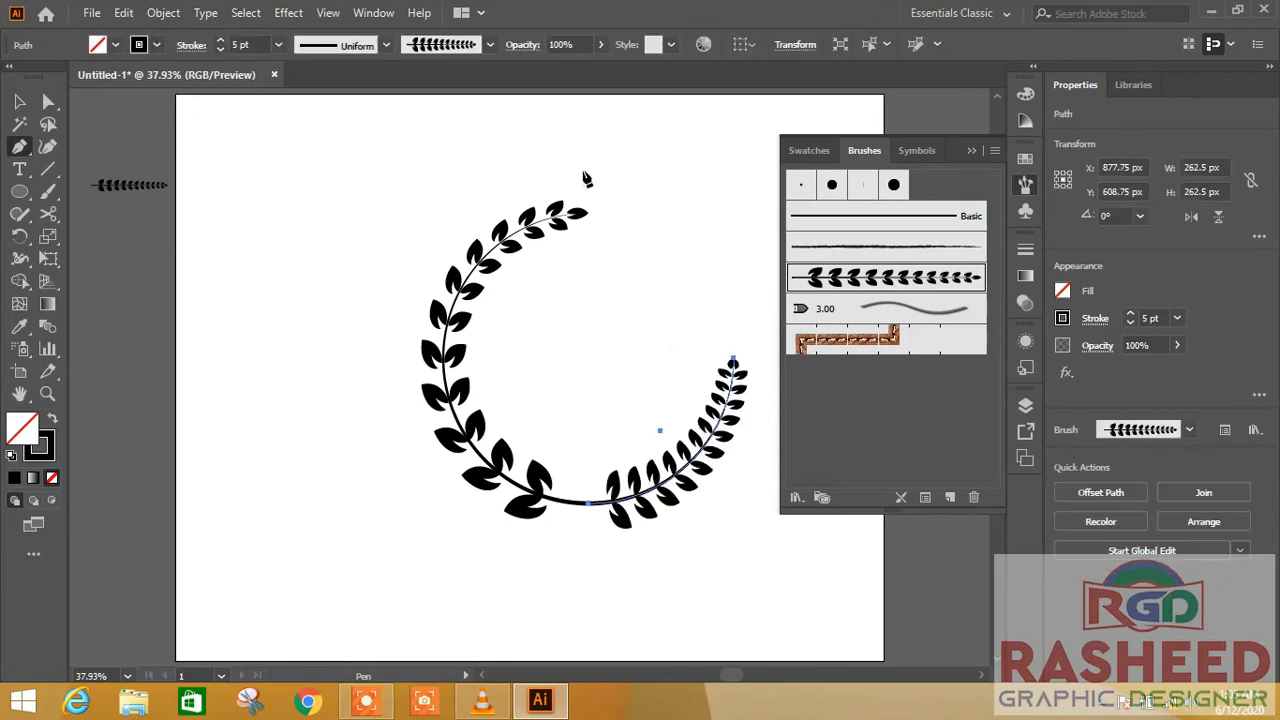
click(589, 212)
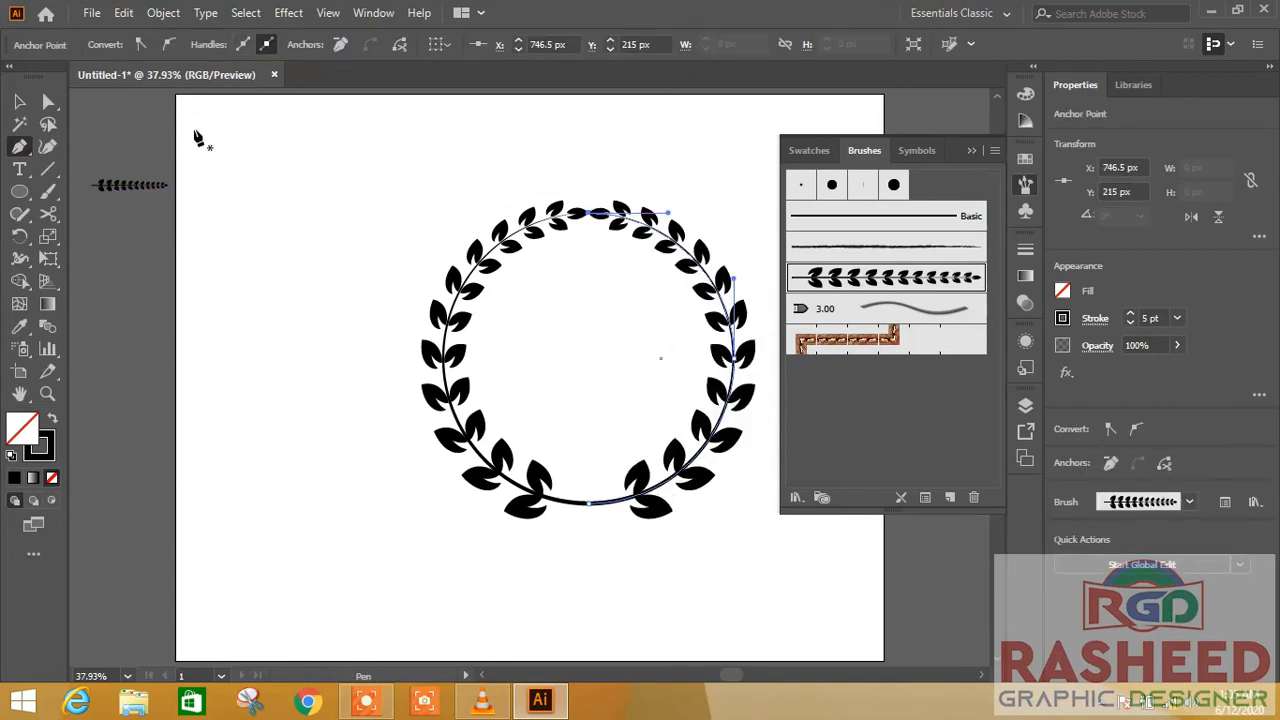
click(17, 102)
click(304, 170)
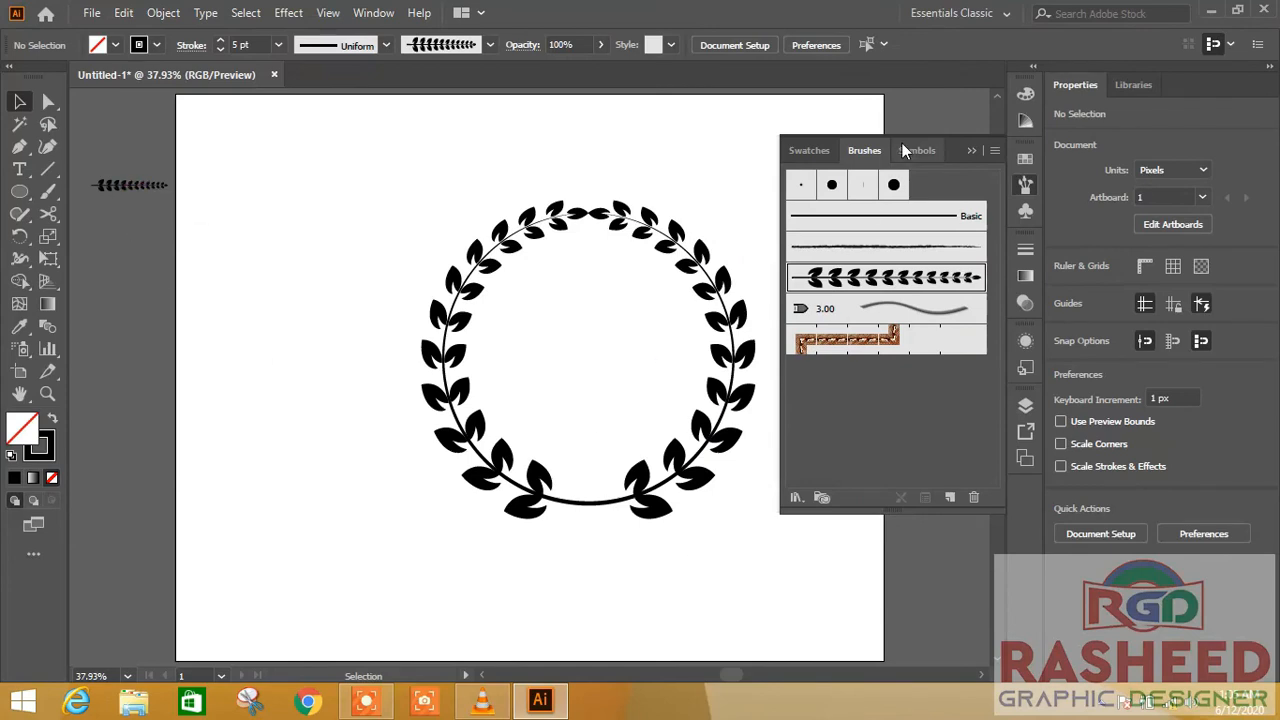
click(969, 153)
mouse_move(800, 168)
mouse_down()
mouse_move(310, 523)
mouse_move(352, 570)
mouse_up()
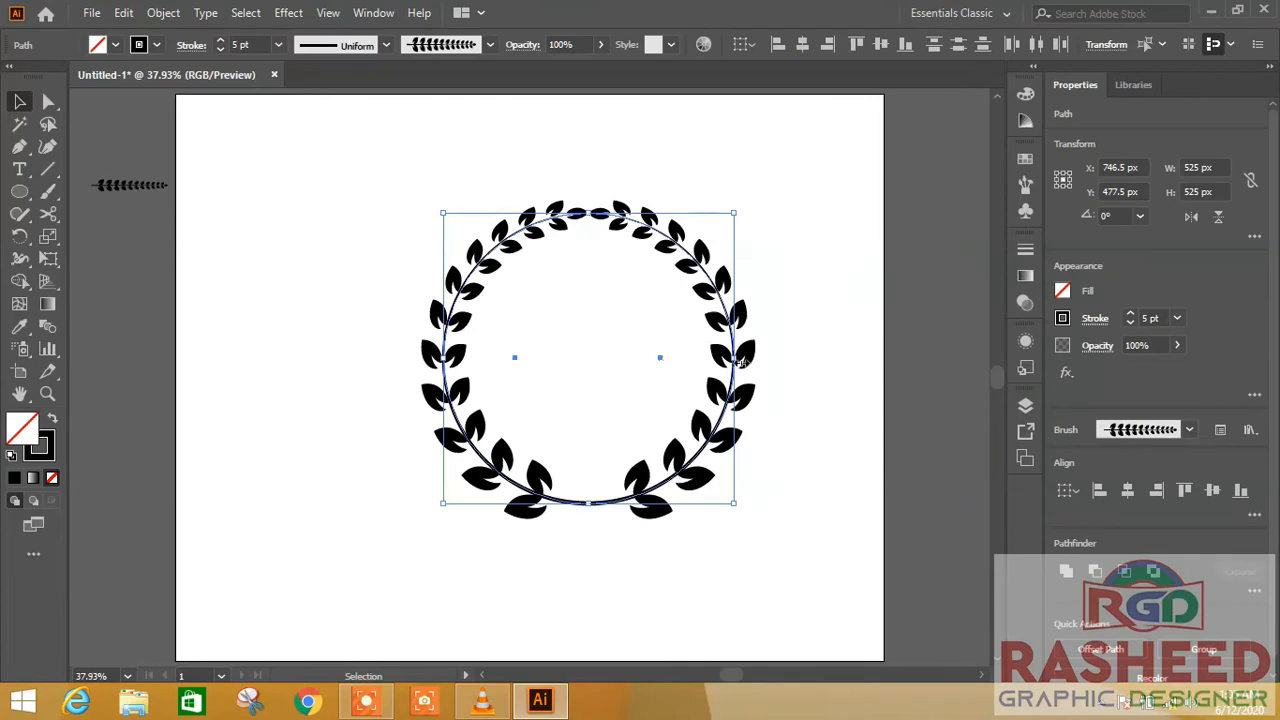
mouse_move(741, 358)
mouse_down()
mouse_move(709, 372)
mouse_move(752, 375)
mouse_up()
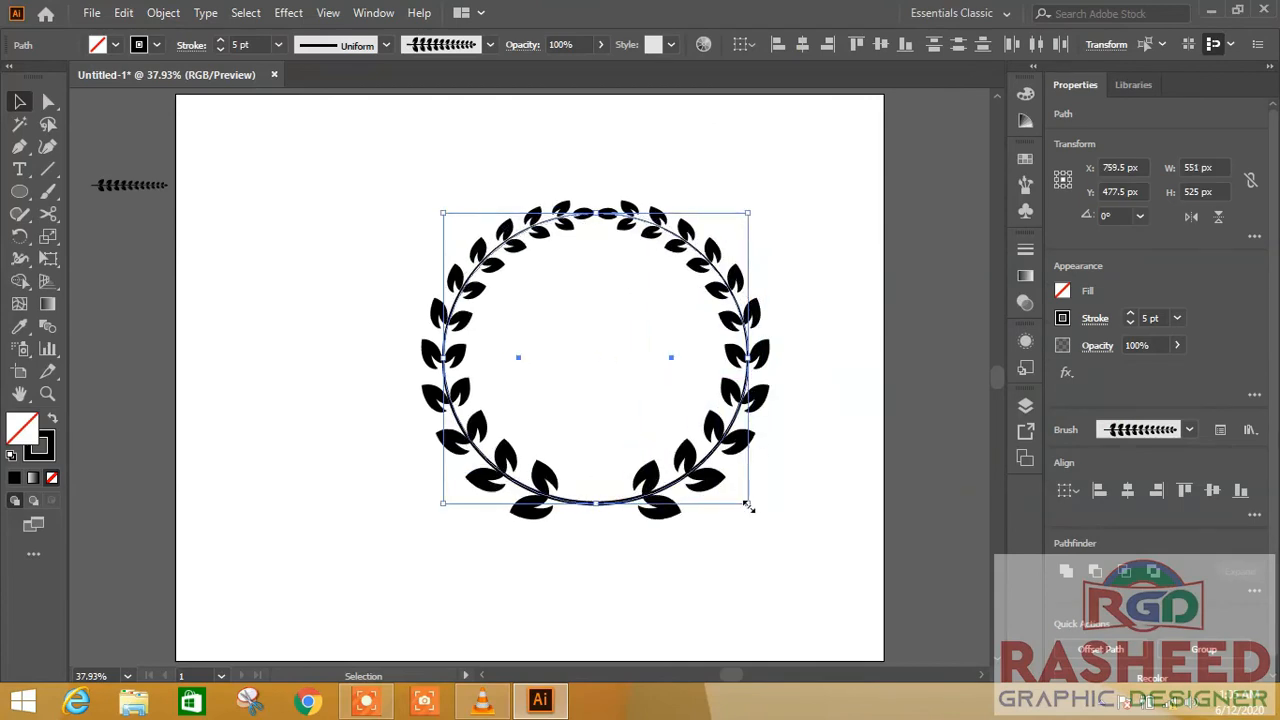
key(ctrl+z)
click(822, 457)
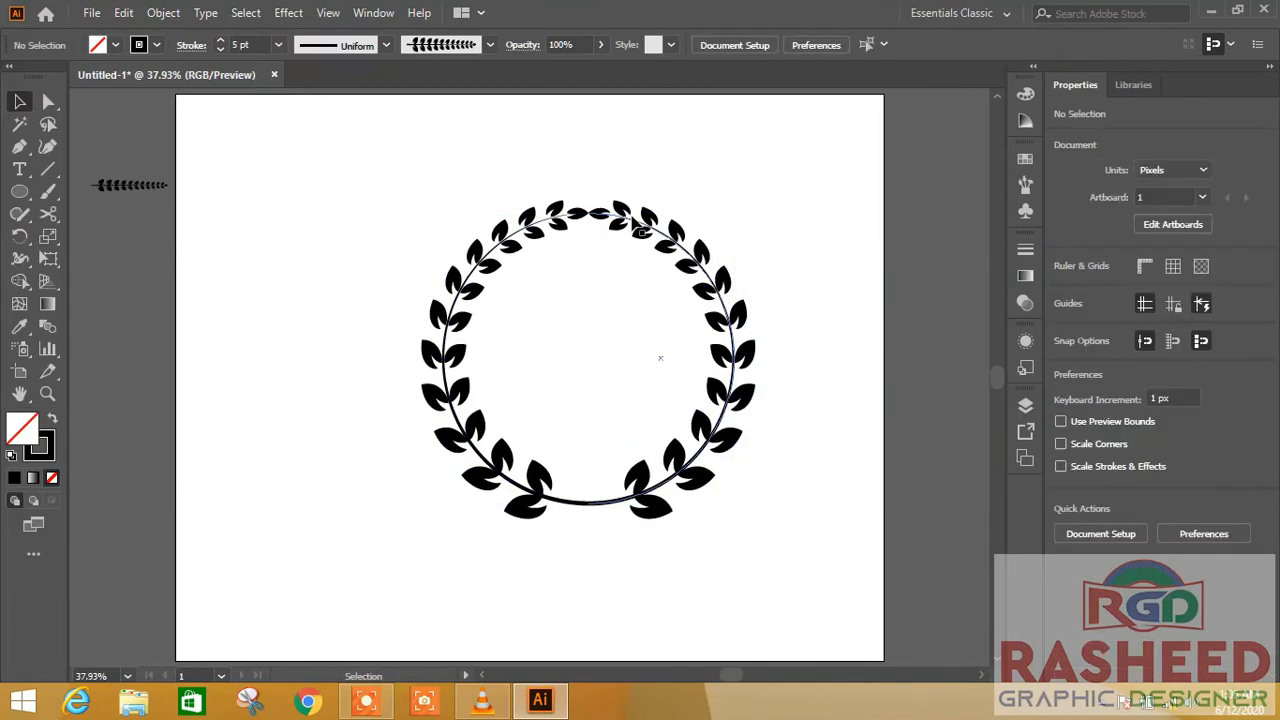
Rotate the right half to 350.37° and the left half to 14.75° to open the wreath's top, and shift the right half rightward.
click(728, 222)
drag(743, 206, 775, 212)
click(512, 228)
drag(434, 206, 400, 232)
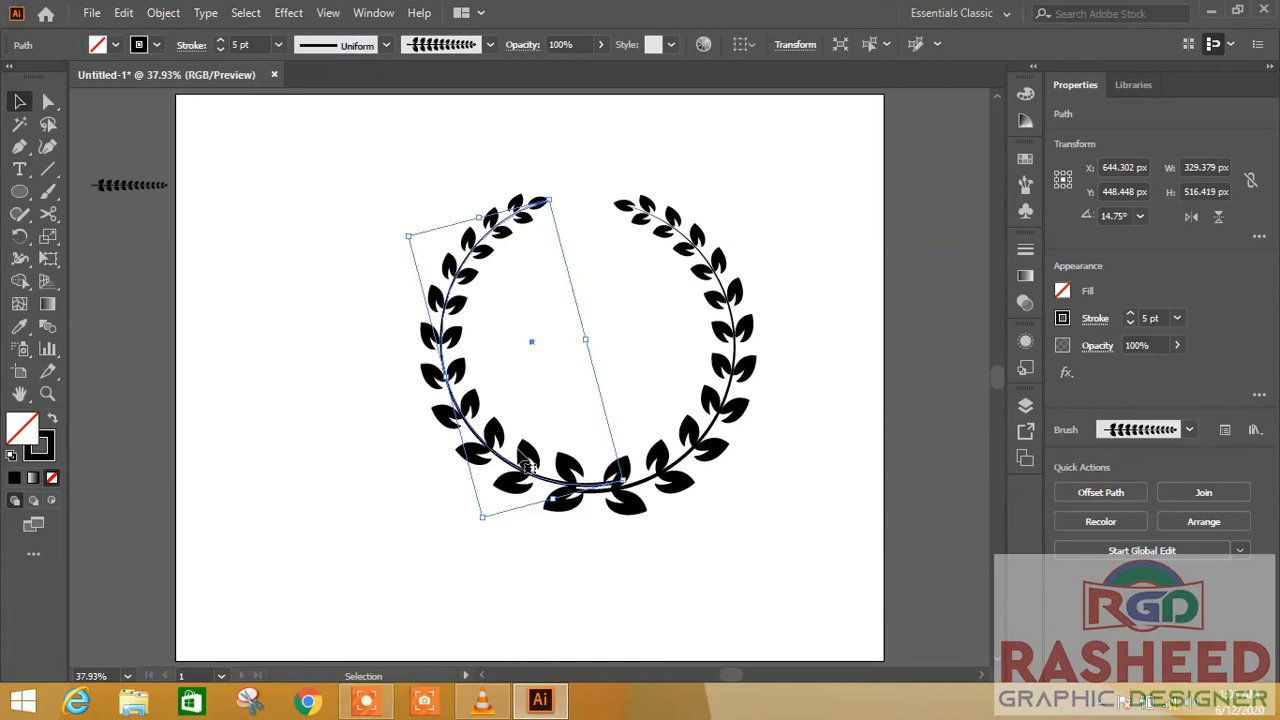
drag(727, 420, 750, 408)
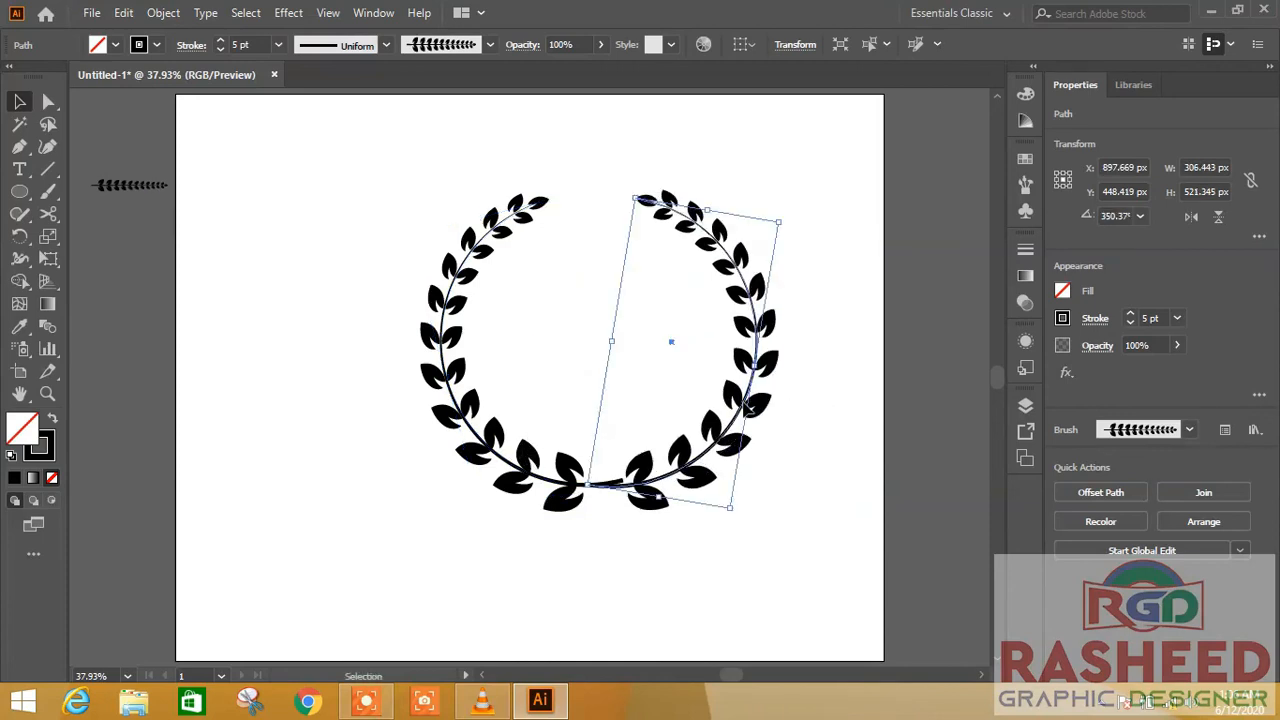
mouse_move(695, 470)
mouse_down()
mouse_move(712, 462)
mouse_move(697, 474)
mouse_up()
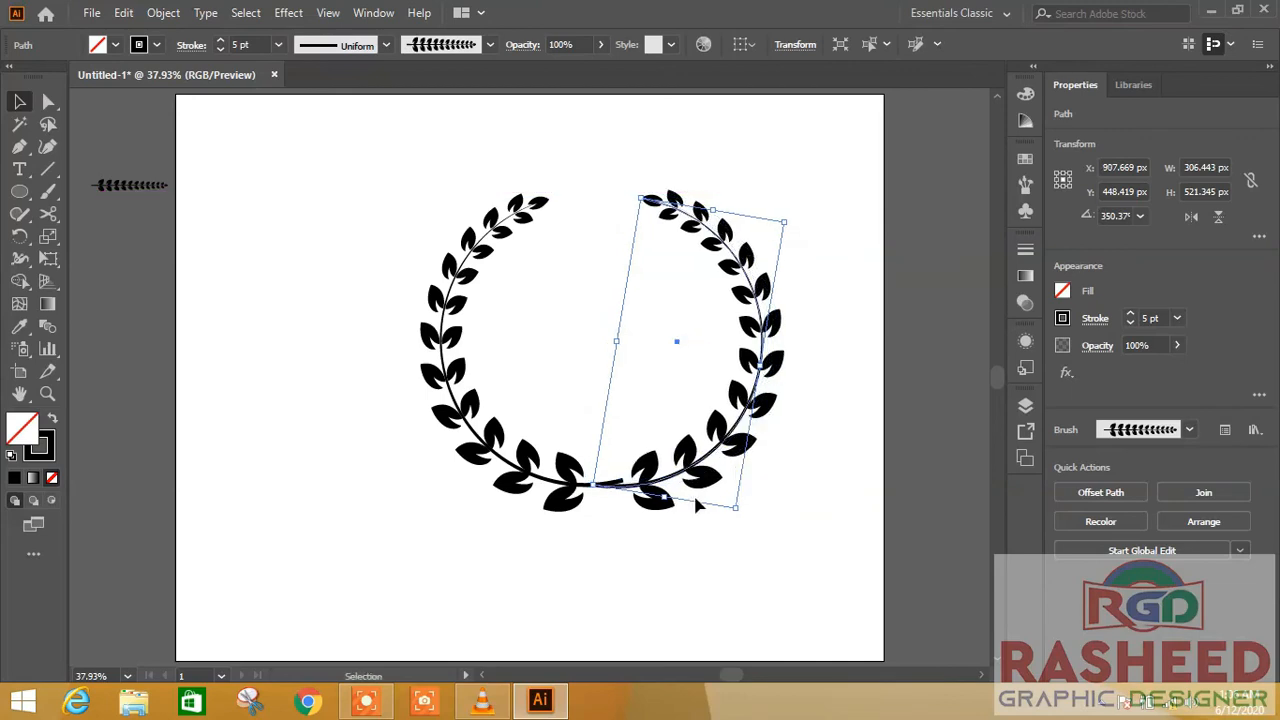
Refine the tilt of the wreath halves, rotating the left one to 10.53° and the right one to 347.64°.
click(504, 218)
click(531, 206)
drag(556, 193, 571, 196)
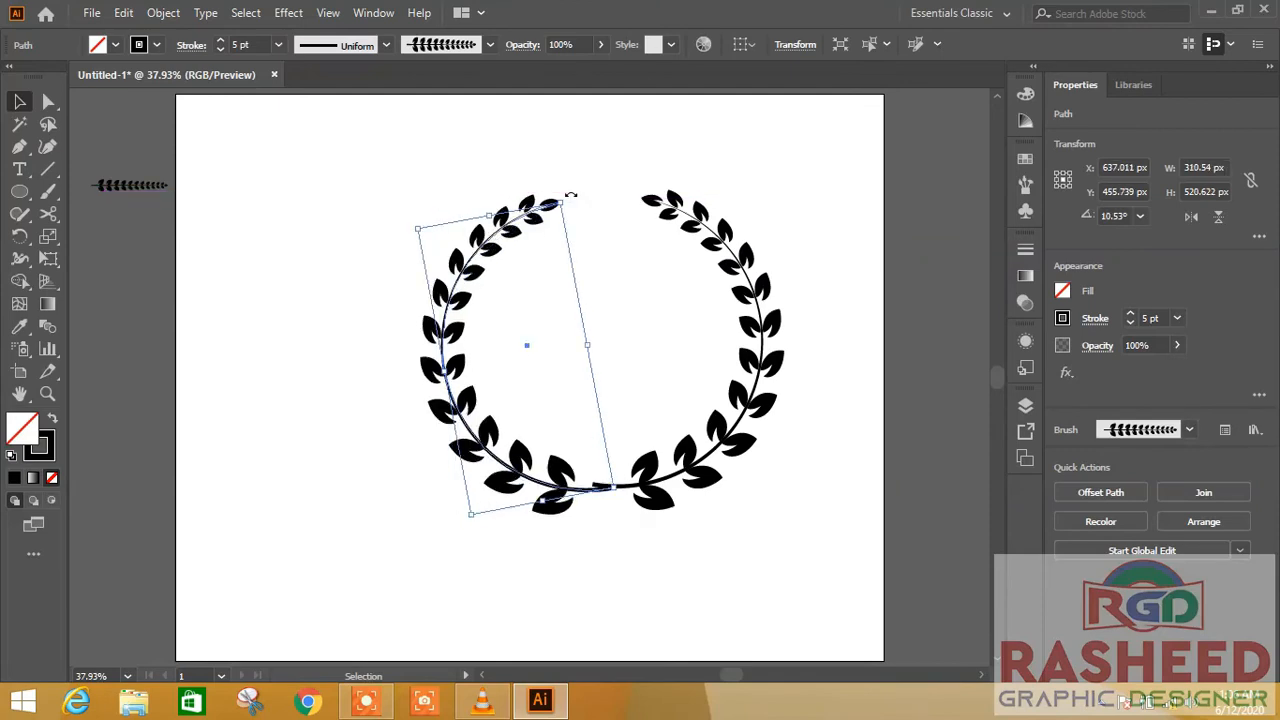
click(693, 210)
click(676, 208)
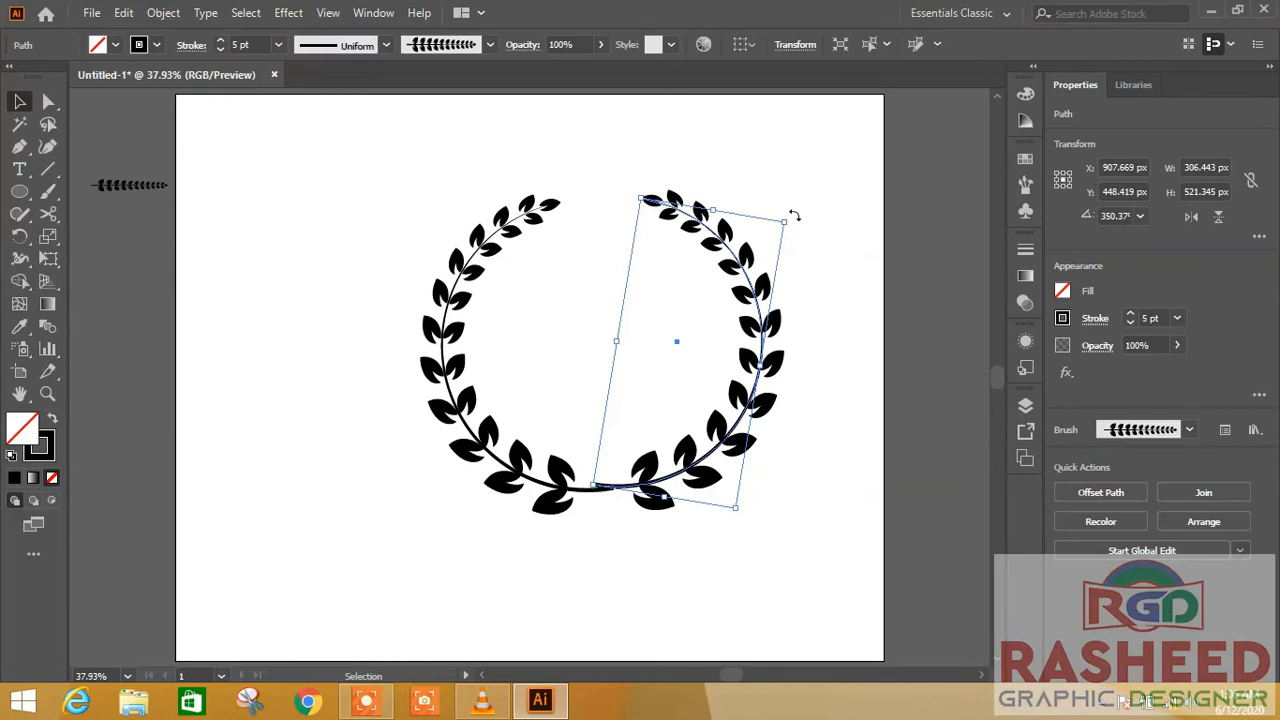
drag(796, 214, 802, 220)
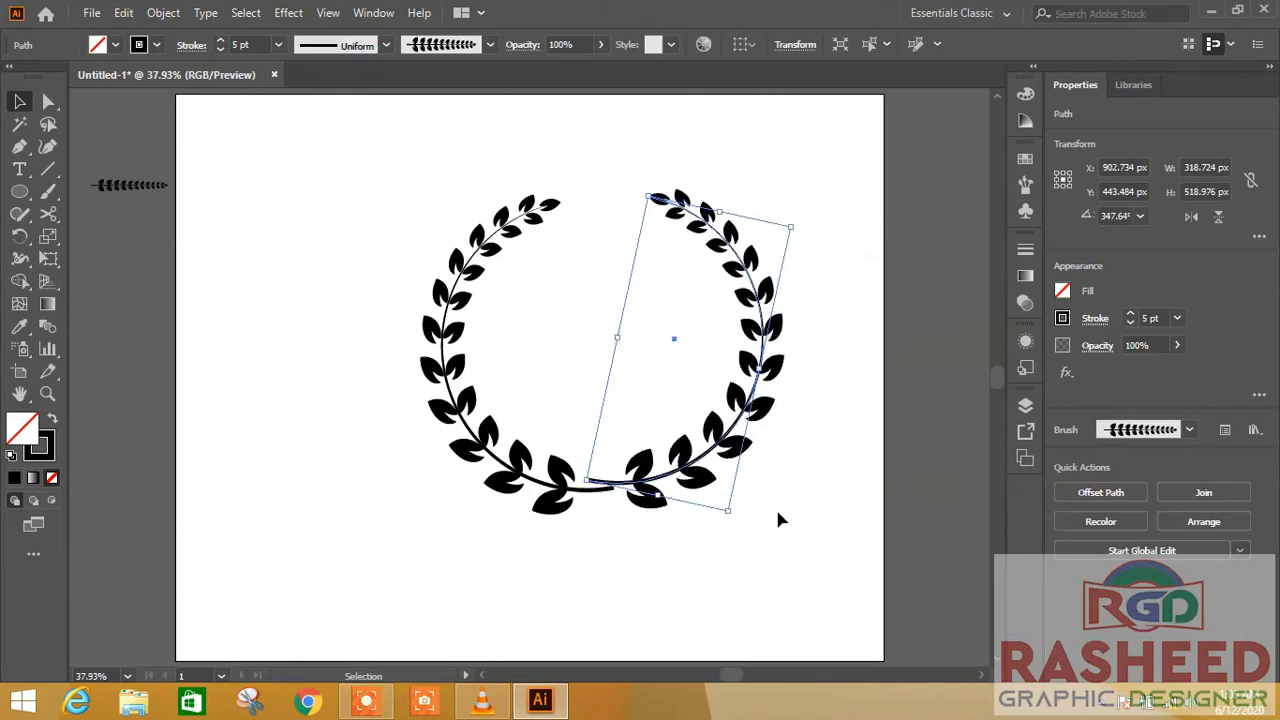
Nudge the right half about 47 px right and 12 px down so its stem end meets the left half's at the bottom.
key(Right)
key(Right)
key(Right)
key(Right)
key(Right)
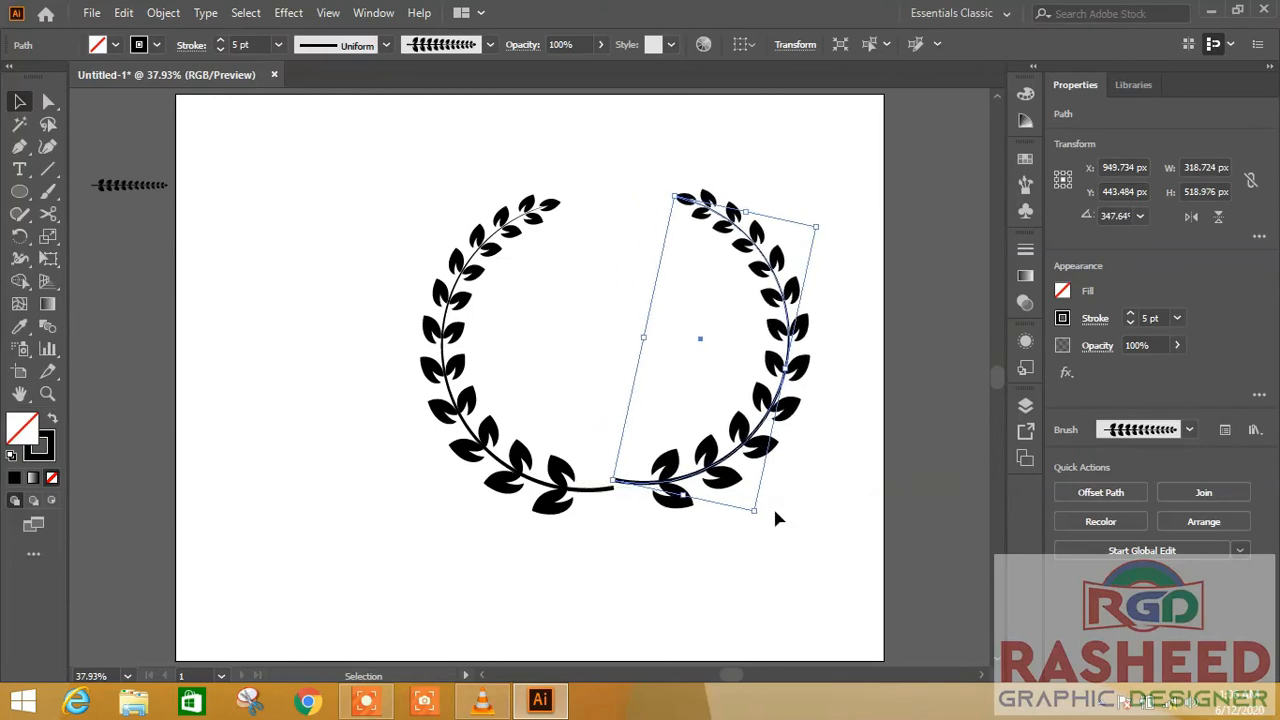
key(Down)
key(Down)
key(Down)
key(Down)
key(Down)
key(Down)
key(Down)
key(Down)
key(Down)
key(Down)
key(Down)
key(Down)
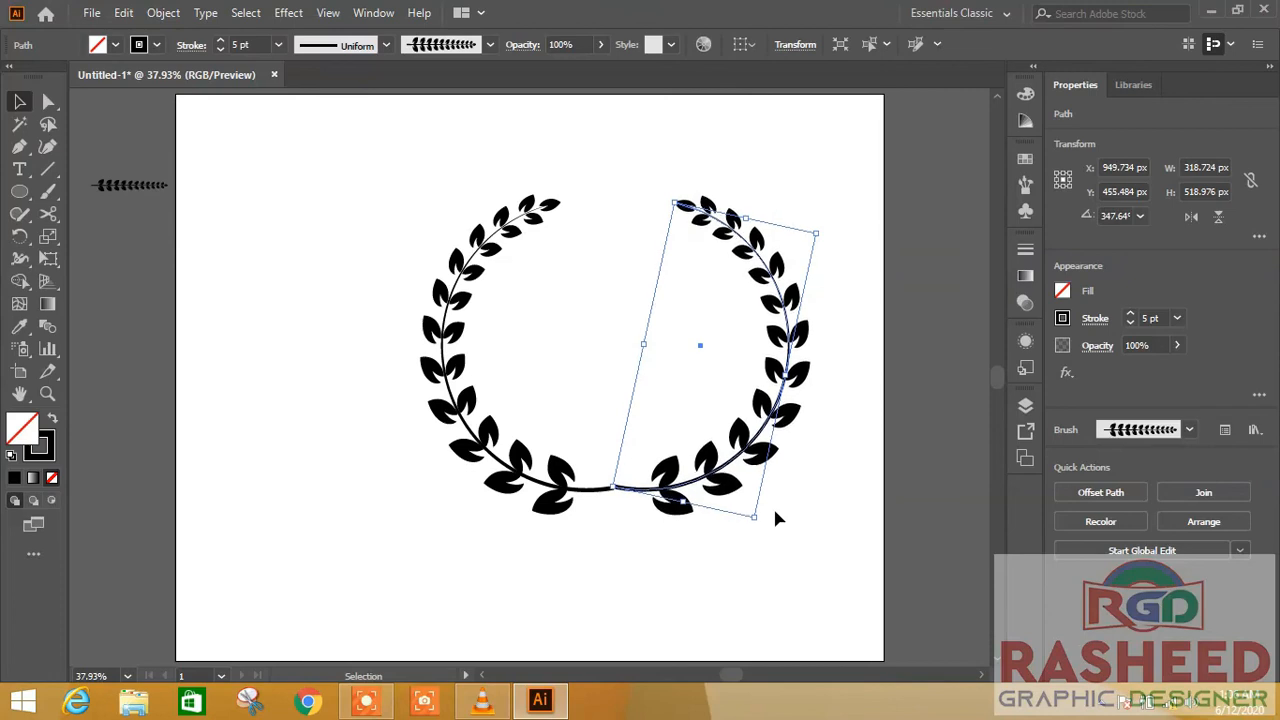
click(775, 513)
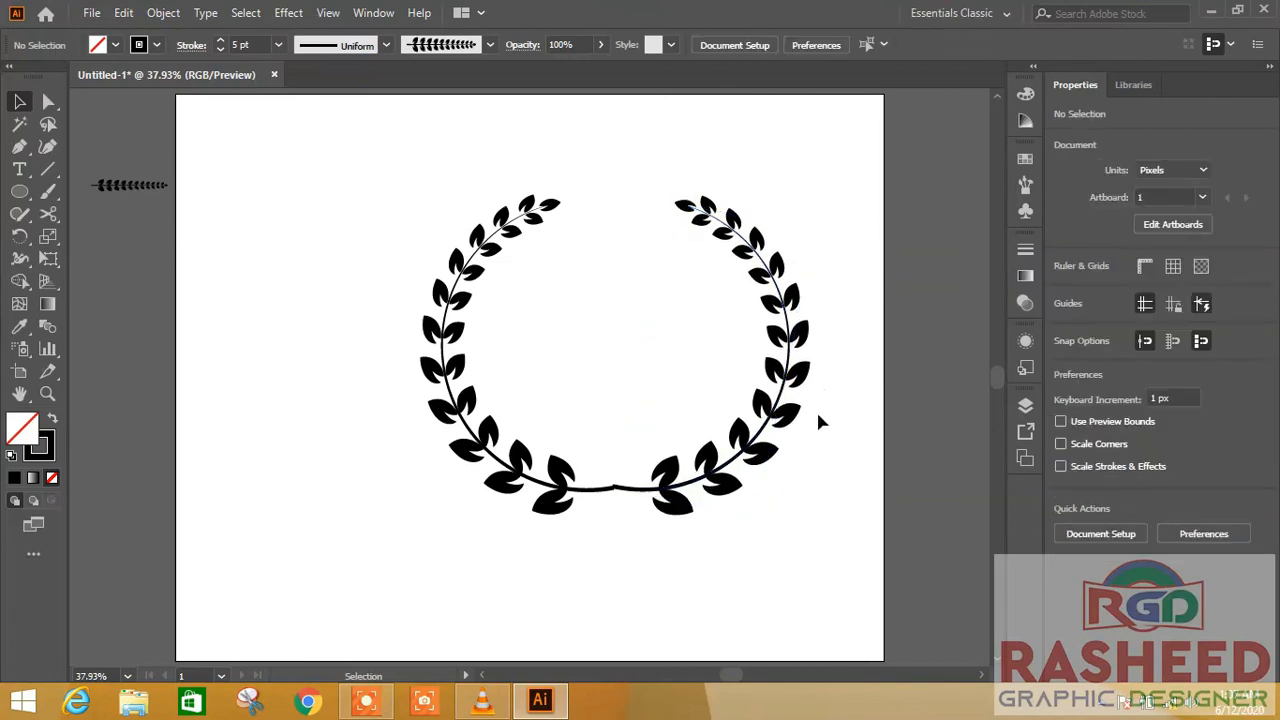
Rotate both wreath halves slightly inward at the top, bringing the left half to 3.2°.
click(735, 480)
mouse_move(824, 229)
mouse_down()
mouse_move(829, 206)
mouse_move(820, 217)
mouse_up()
click(518, 238)
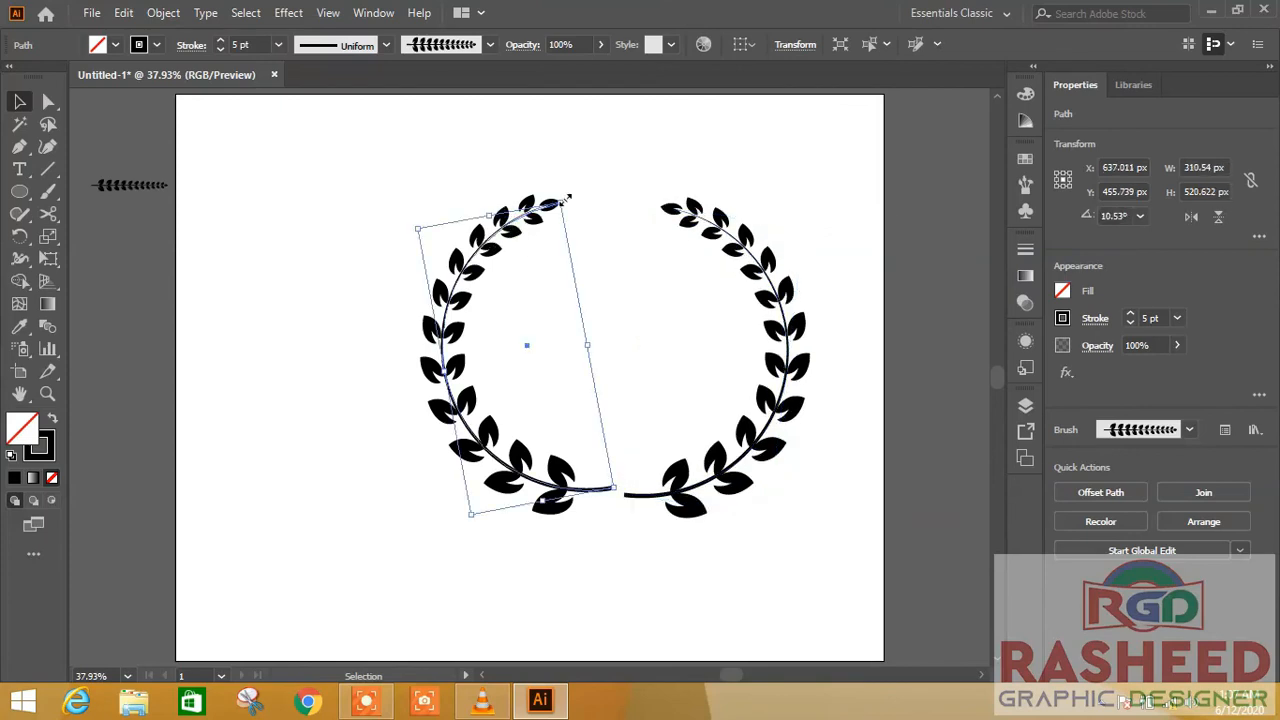
drag(572, 196, 600, 220)
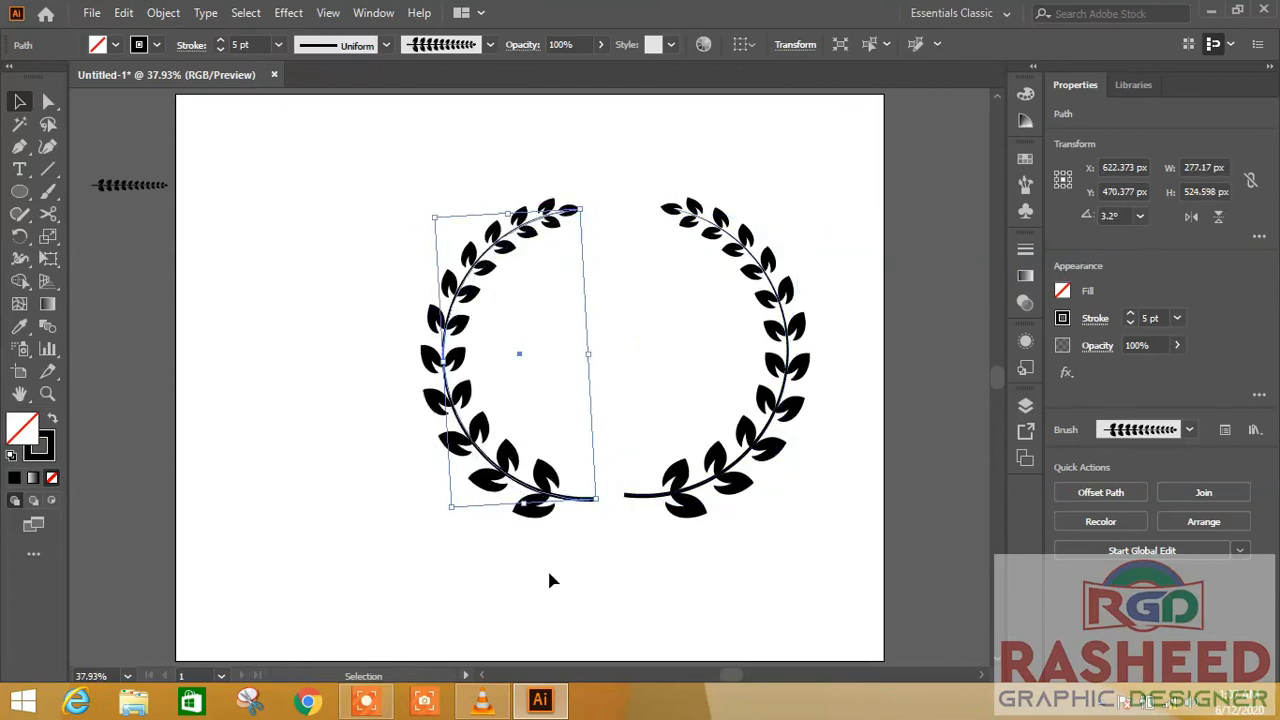
Nudge the left half about 8 px up and 46 px right so its stem end reaches the right half's.
key(Up)
key(Up)
key(Up)
key(Up)
key(Up)
key(Up)
key(Up)
key(Up)
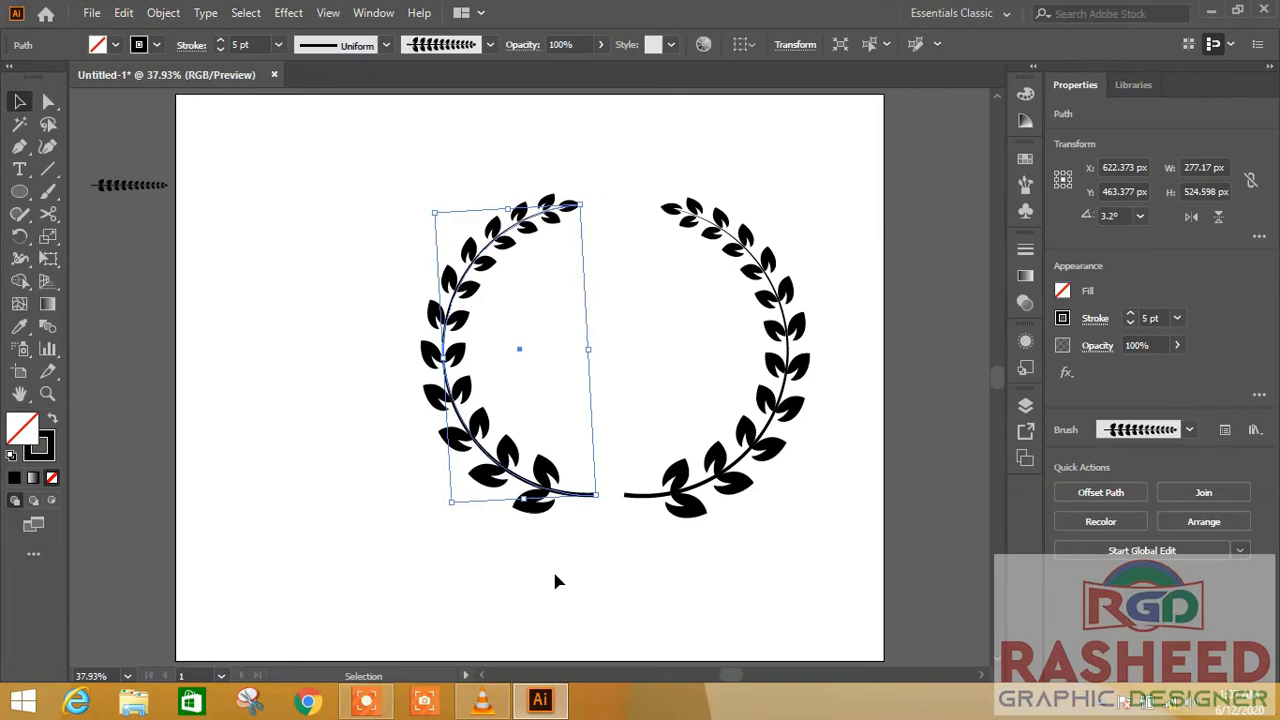
key(Right)
key(Right)
key(Right)
key(Right)
key(Right)
key(Right)
key(Right)
key(Right)
key(Right)
key(Right)
key(Right)
key(Right)
key(Right)
key(Right)
key(Right)
key(Right)
key(Right)
key(Right)
key(Right)
key(Right)
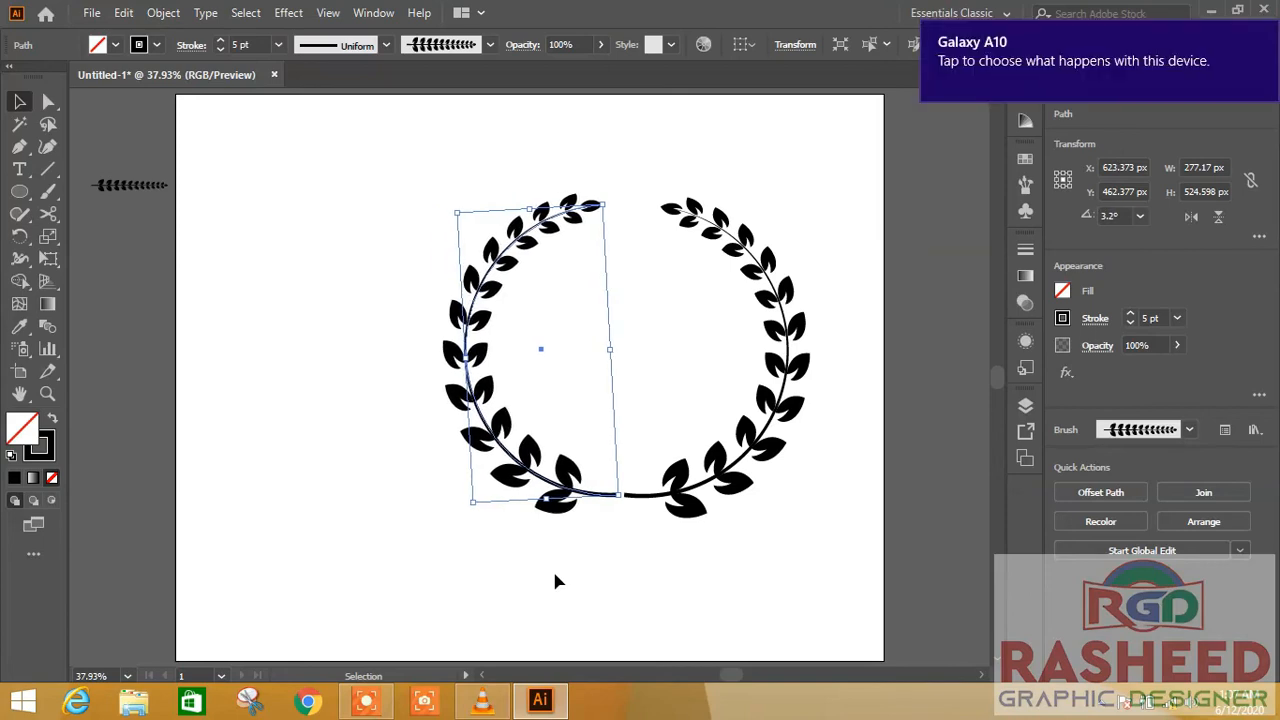
key(Right)
key(Right)
key(Right)
key(Right)
key(Right)
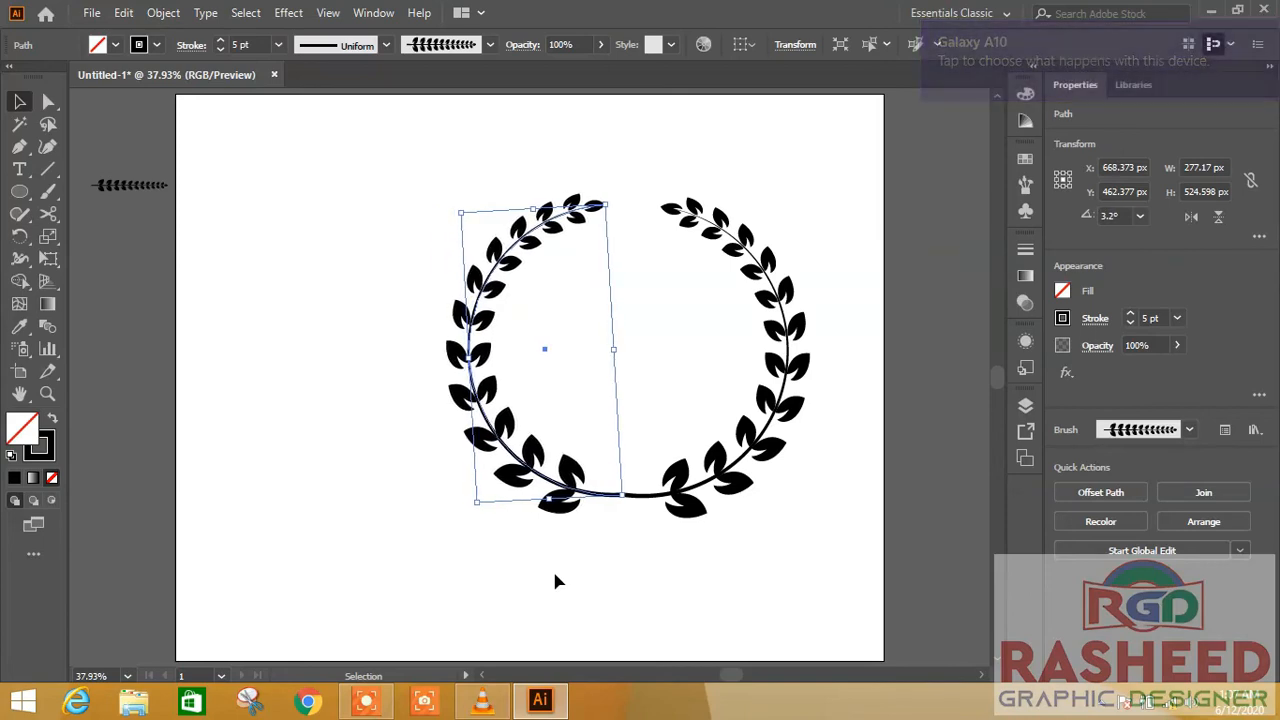
click(788, 540)
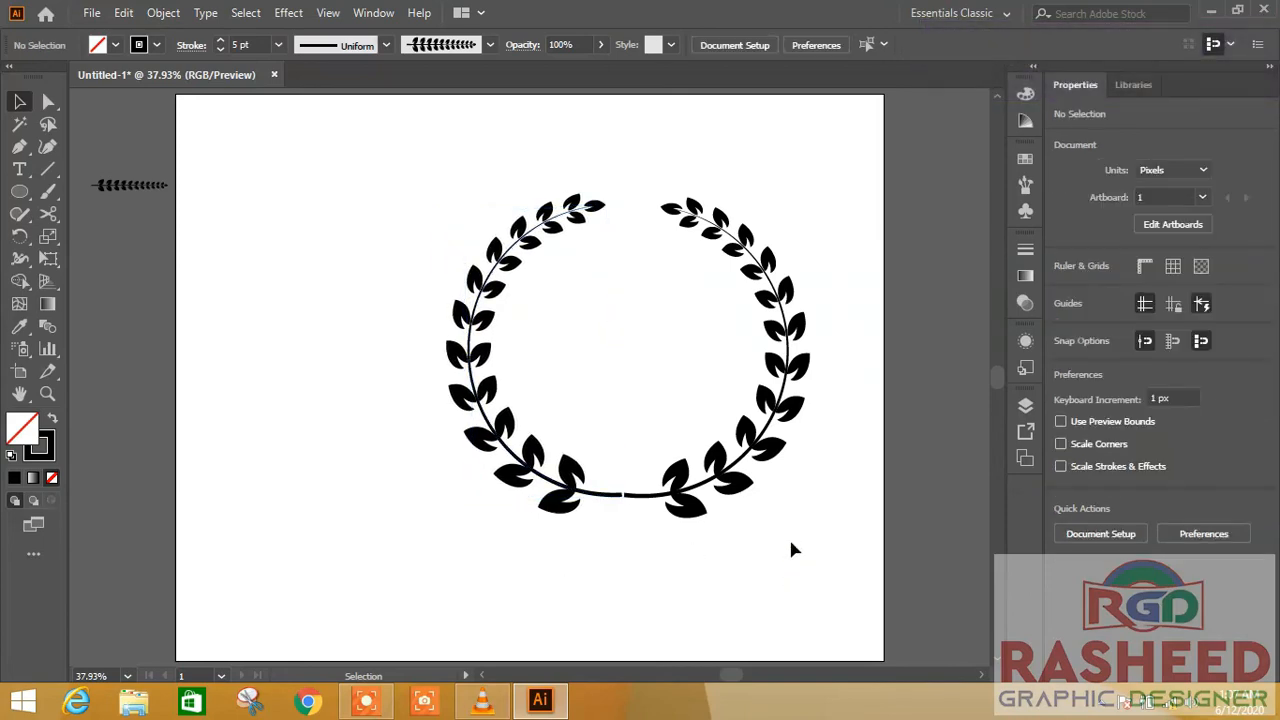
Rotate the right half to 353.84° and nudge it left and up so both stems join at the bottom.
click(697, 508)
drag(813, 218, 810, 208)
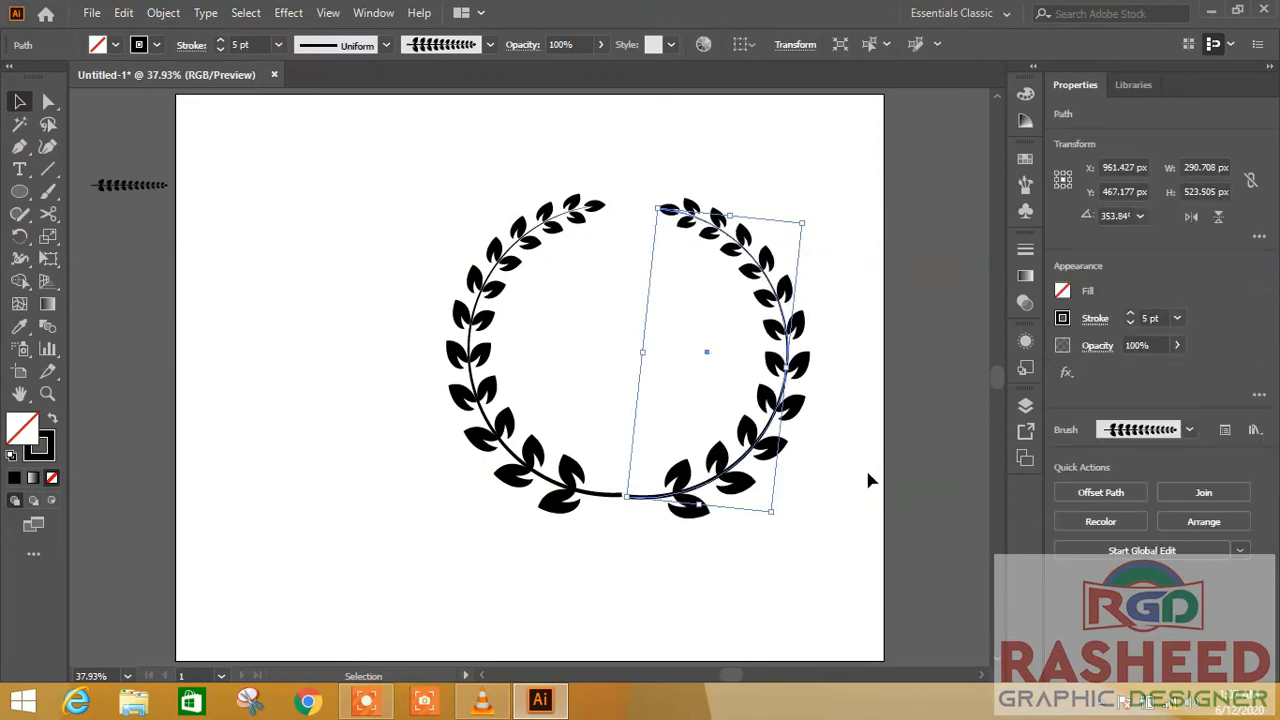
key(Left)
key(Left)
key(Left)
key(Up)
key(Up)
key(Up)
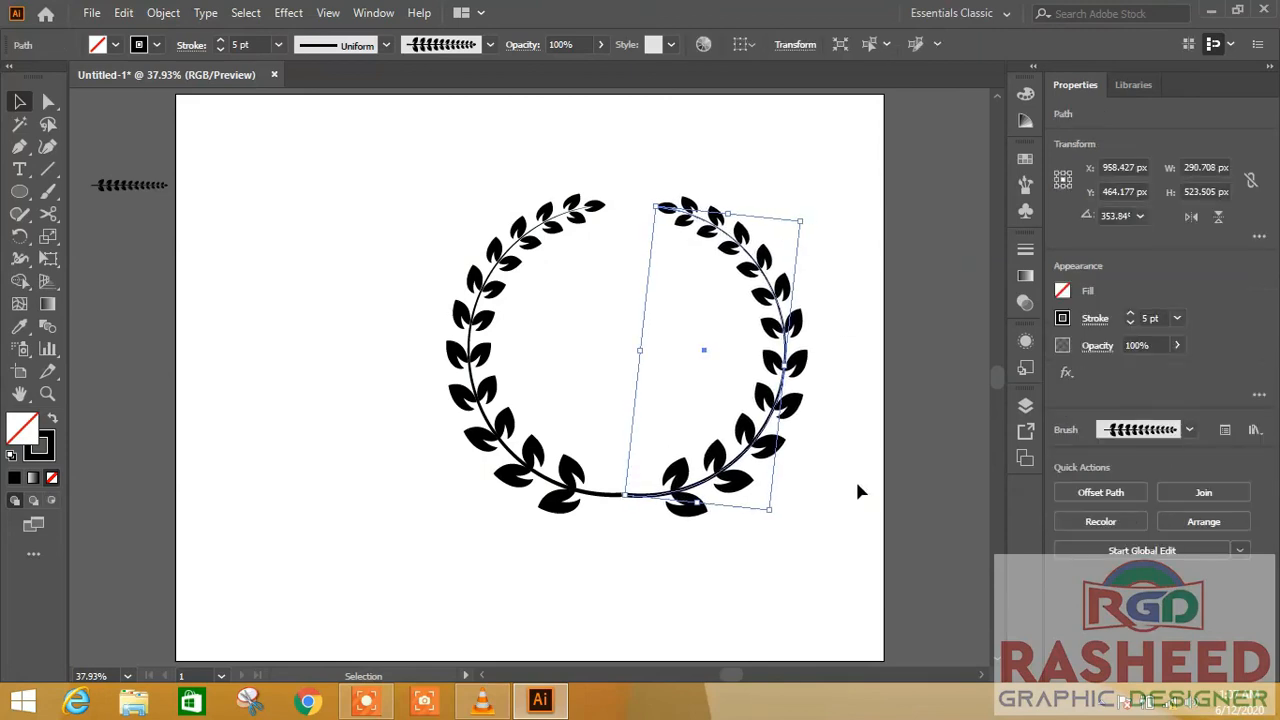
click(815, 484)
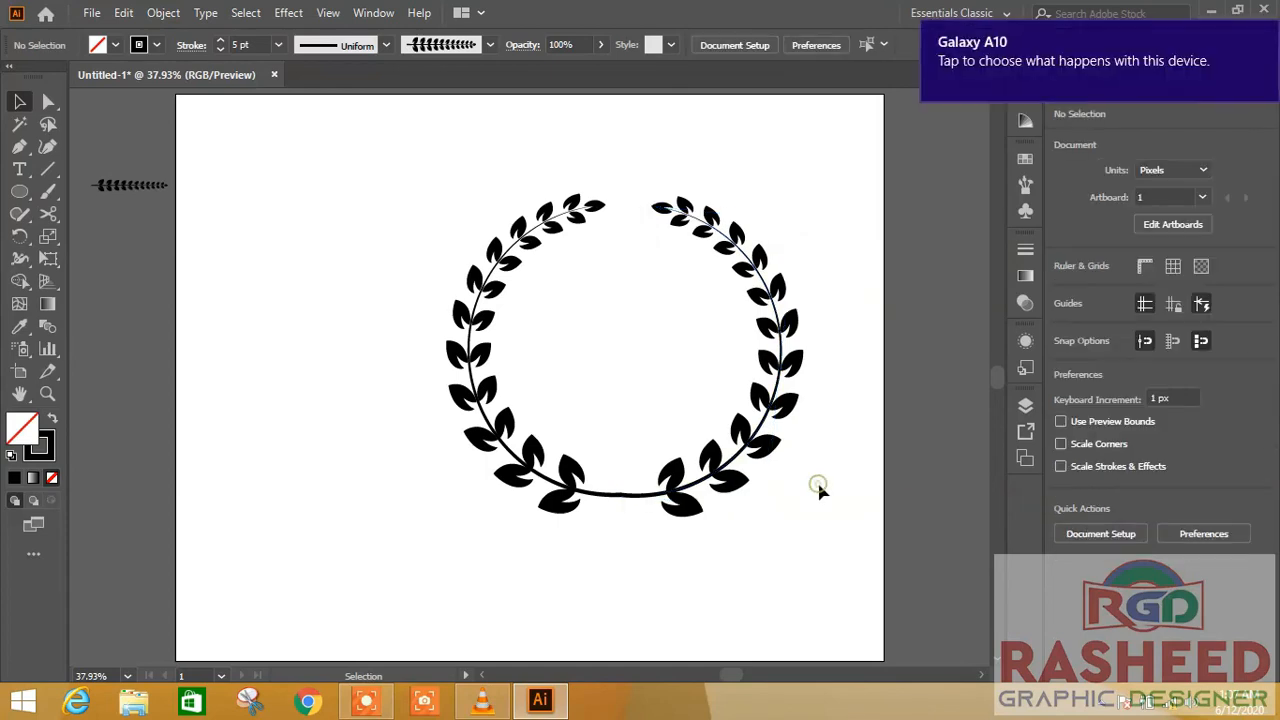
Select both wreath halves and move them together leftward, near the horizontal centre of the artboard.
drag(829, 205, 424, 545)
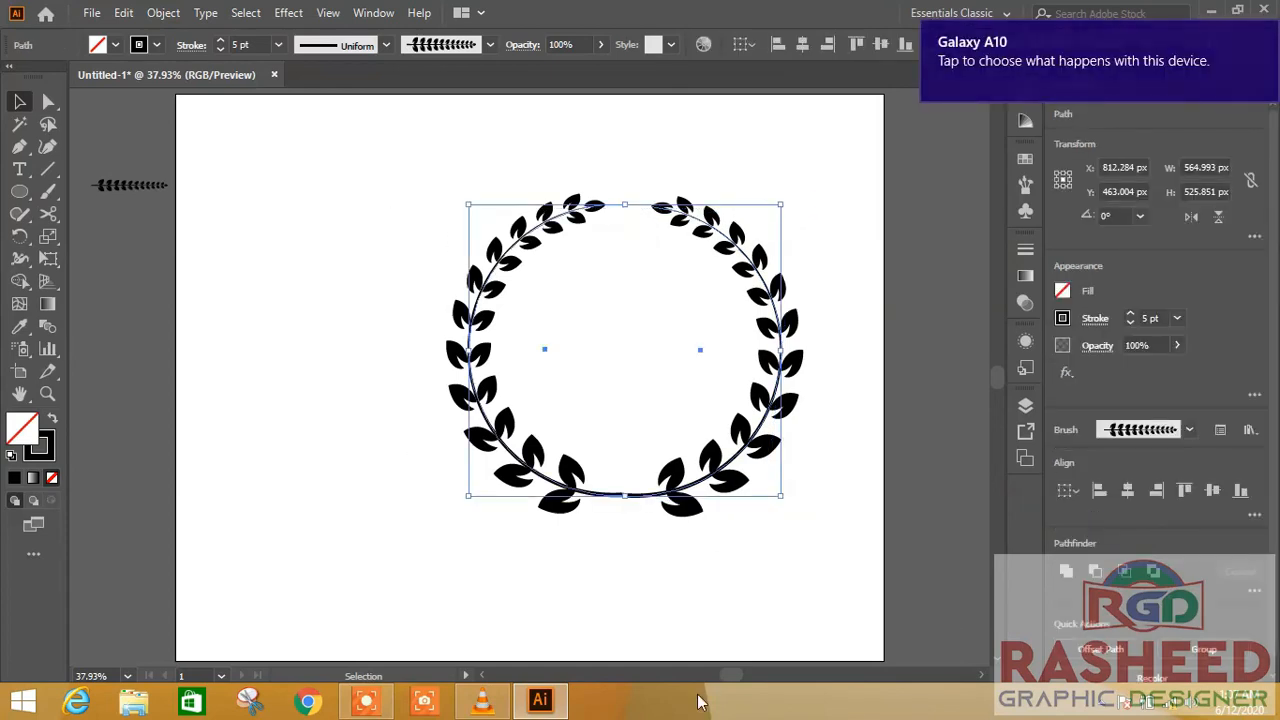
click(797, 491)
drag(782, 362, 697, 374)
click(808, 548)
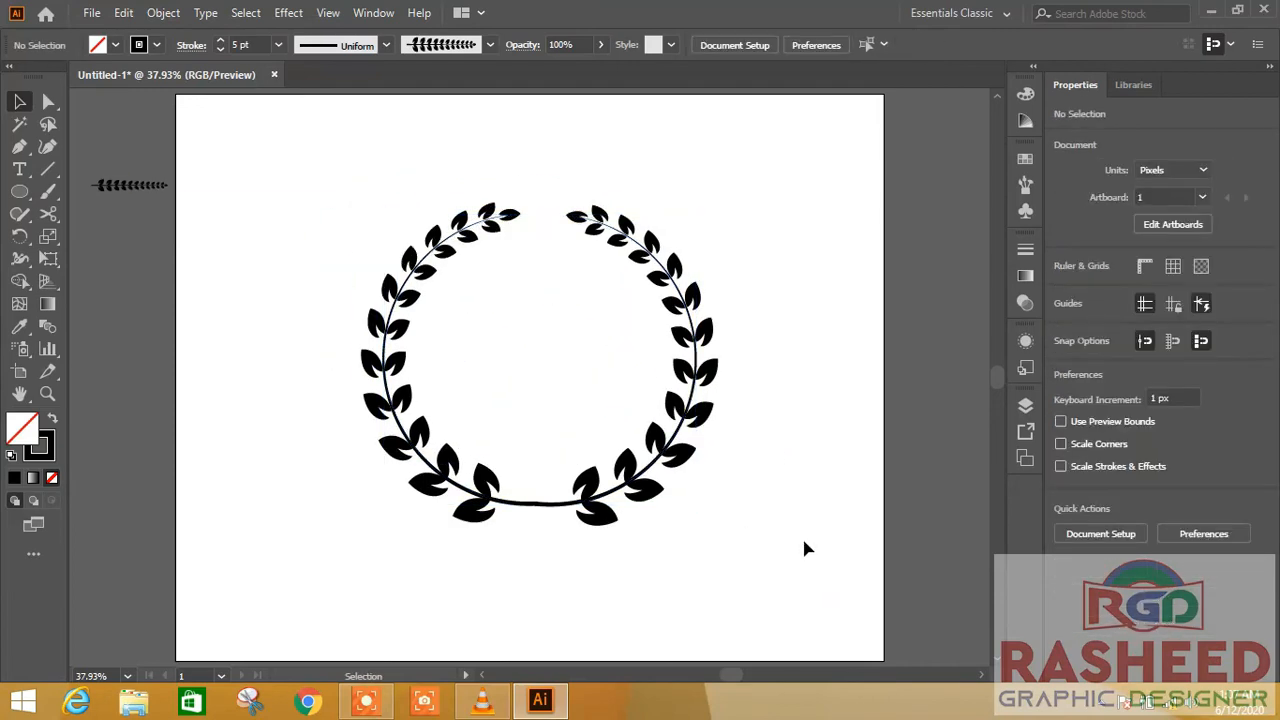
Move the small leafy branch onto the artboard beside the wreath and rotate it upright with its tip pointing up.
mouse_move(86, 176)
mouse_down()
mouse_move(172, 195)
mouse_move(295, 395)
mouse_up()
click(46, 102)
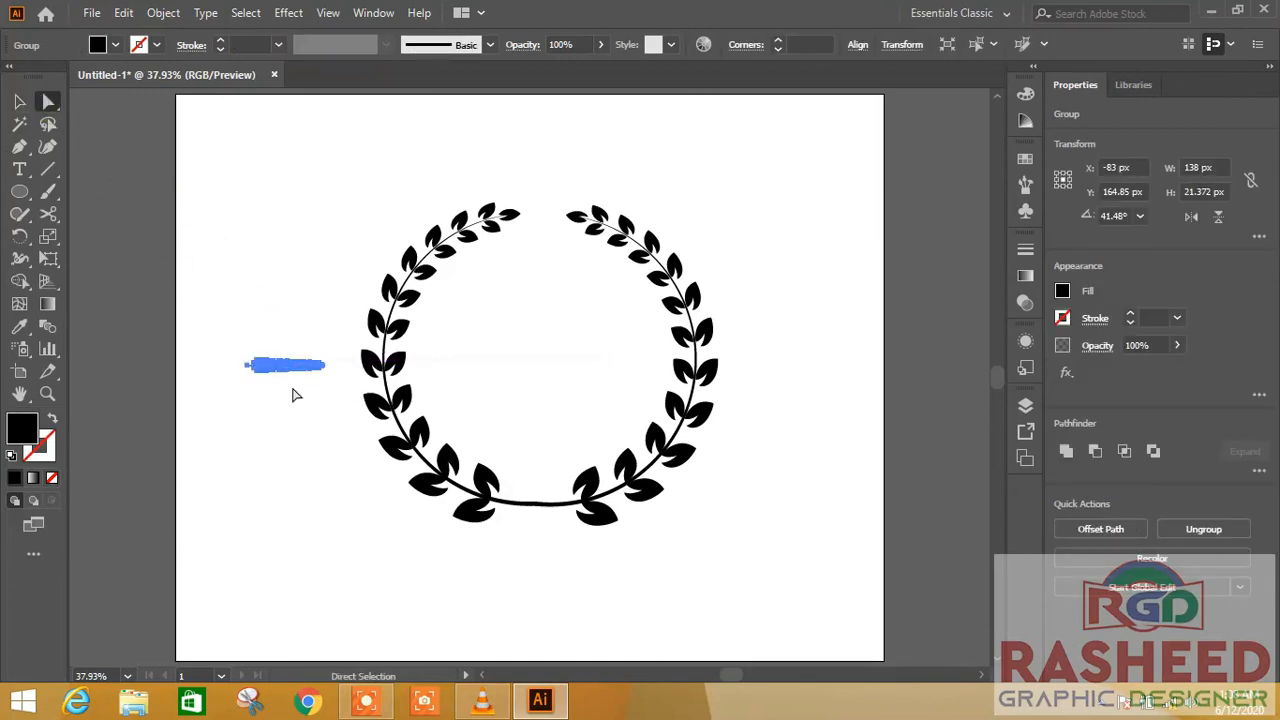
key(v)
click(320, 429)
click(306, 368)
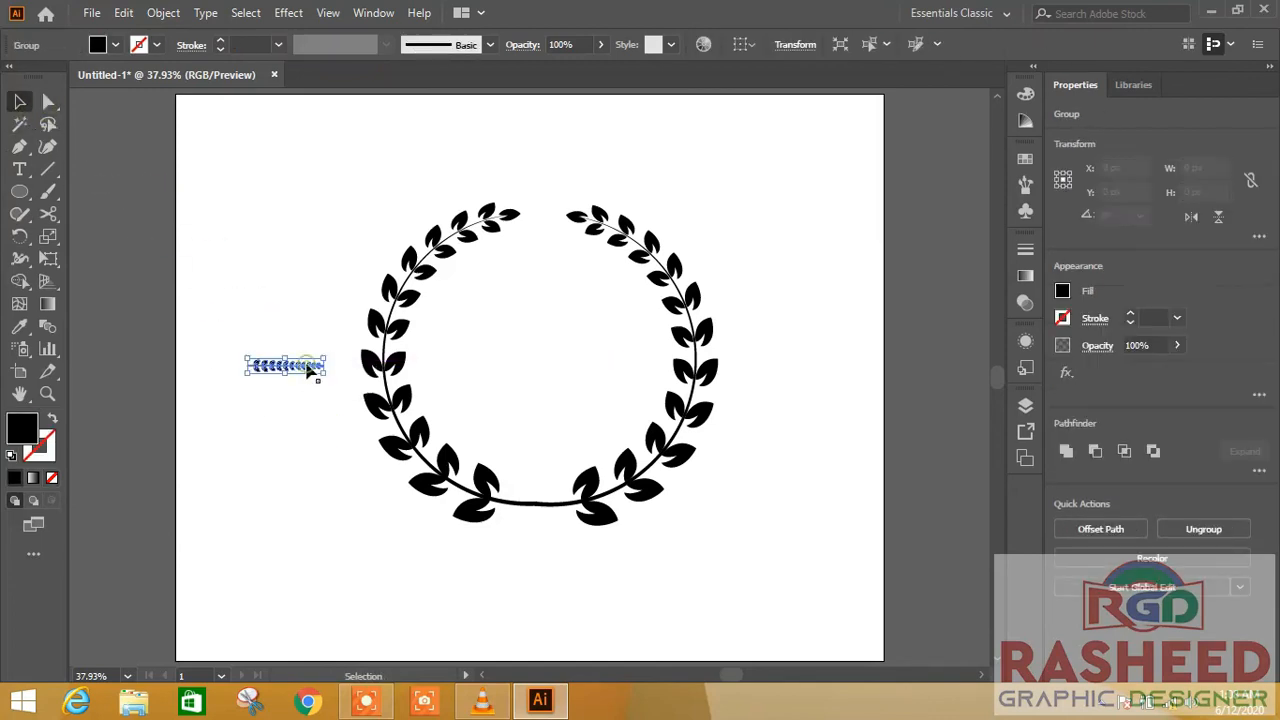
click(332, 358)
click(314, 368)
drag(329, 343, 256, 274)
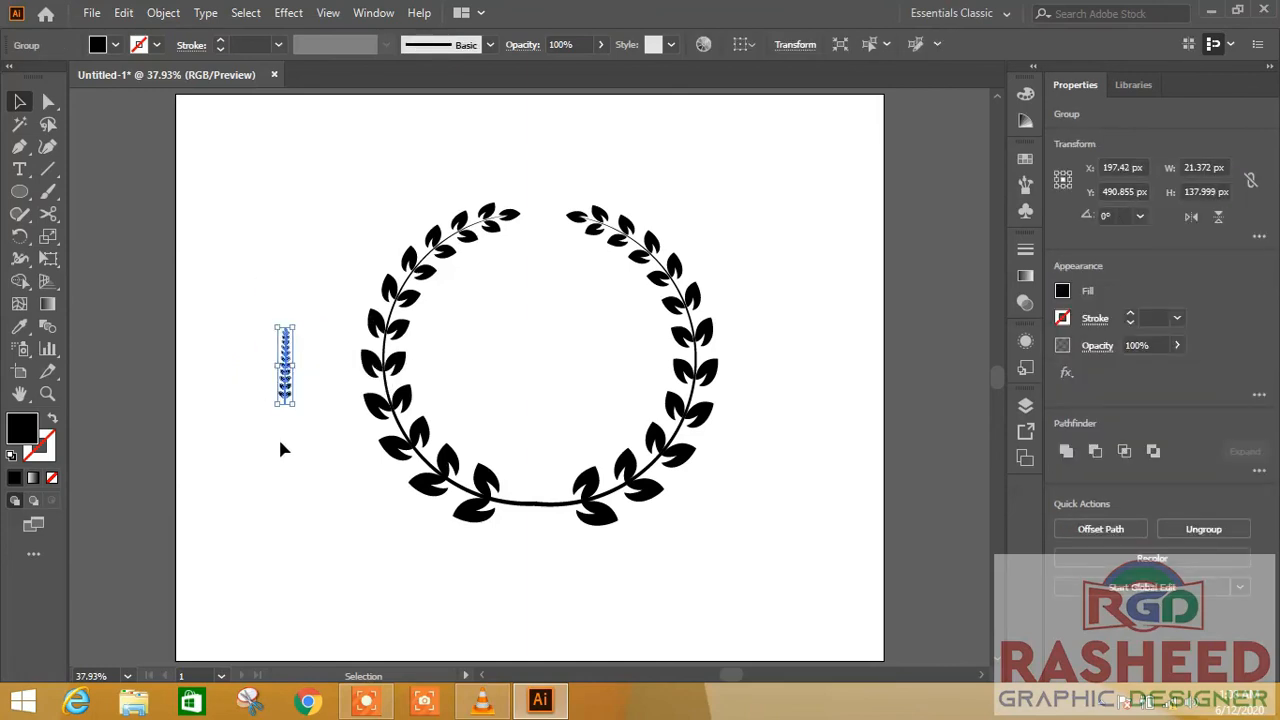
Enlarge the upright branch to about 69 by 447 px, try it inside the wreath, and place it near the artboard's upper-left corner.
drag(293, 405, 409, 574)
drag(307, 456, 537, 383)
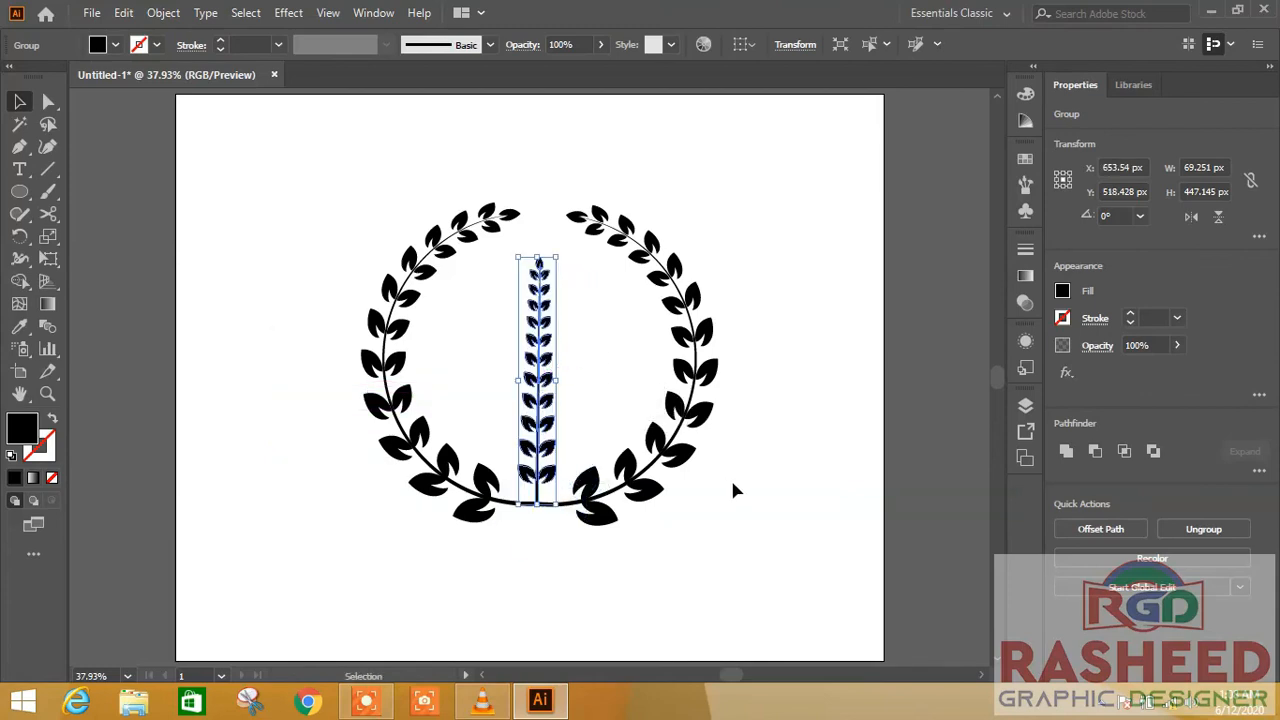
click(721, 504)
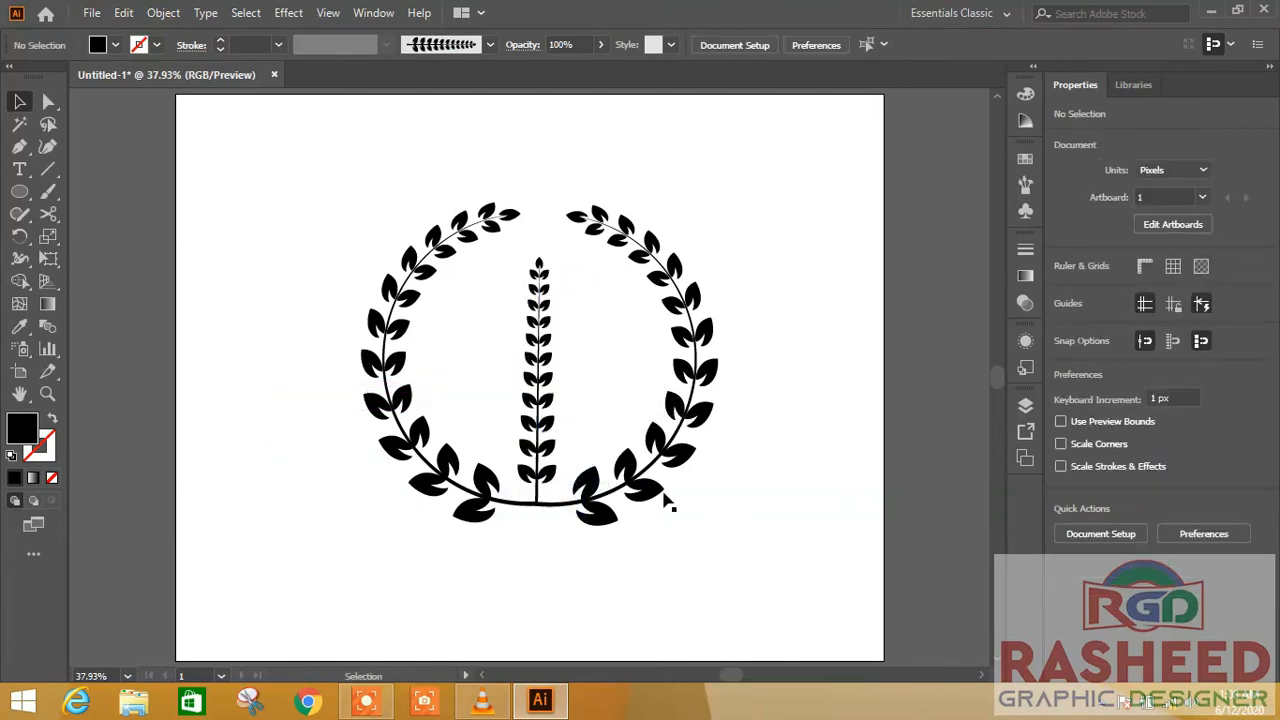
drag(541, 385, 225, 295)
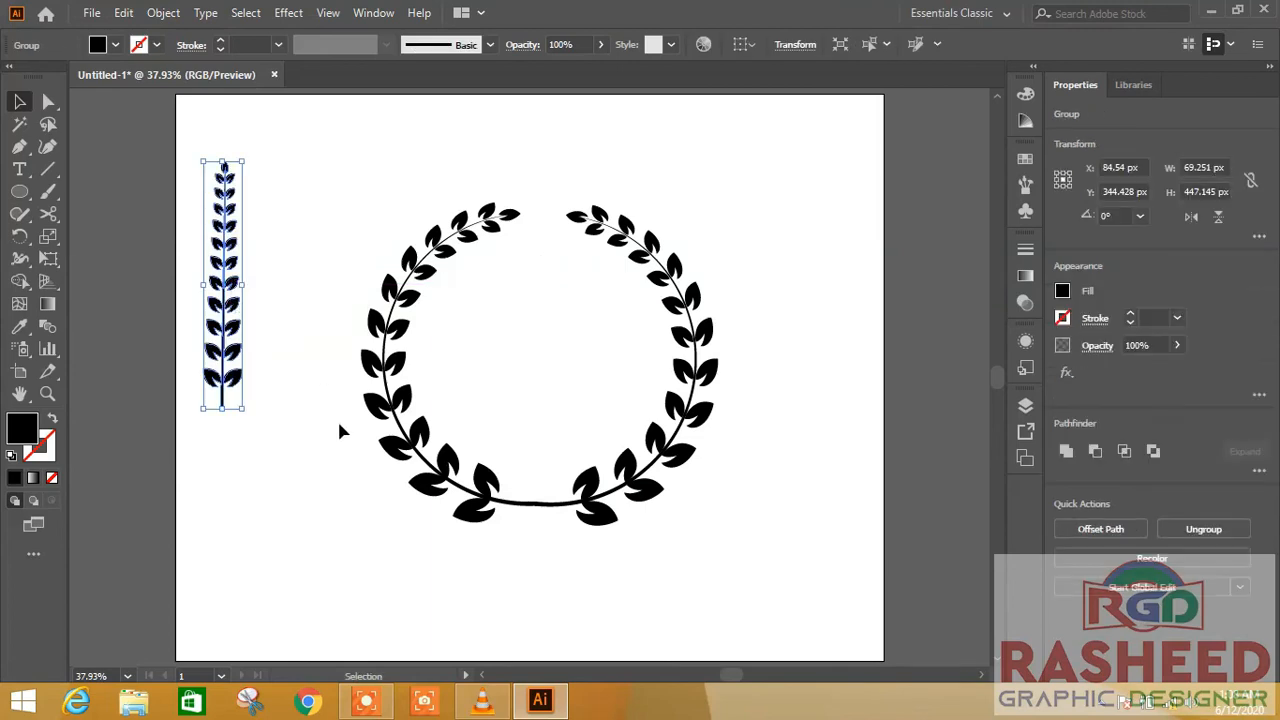
Draw an open S-shaped path about 114 by 772 px beside the wreath with the Pen tool, undoing the extra corner point at its lower end.
click(19, 146)
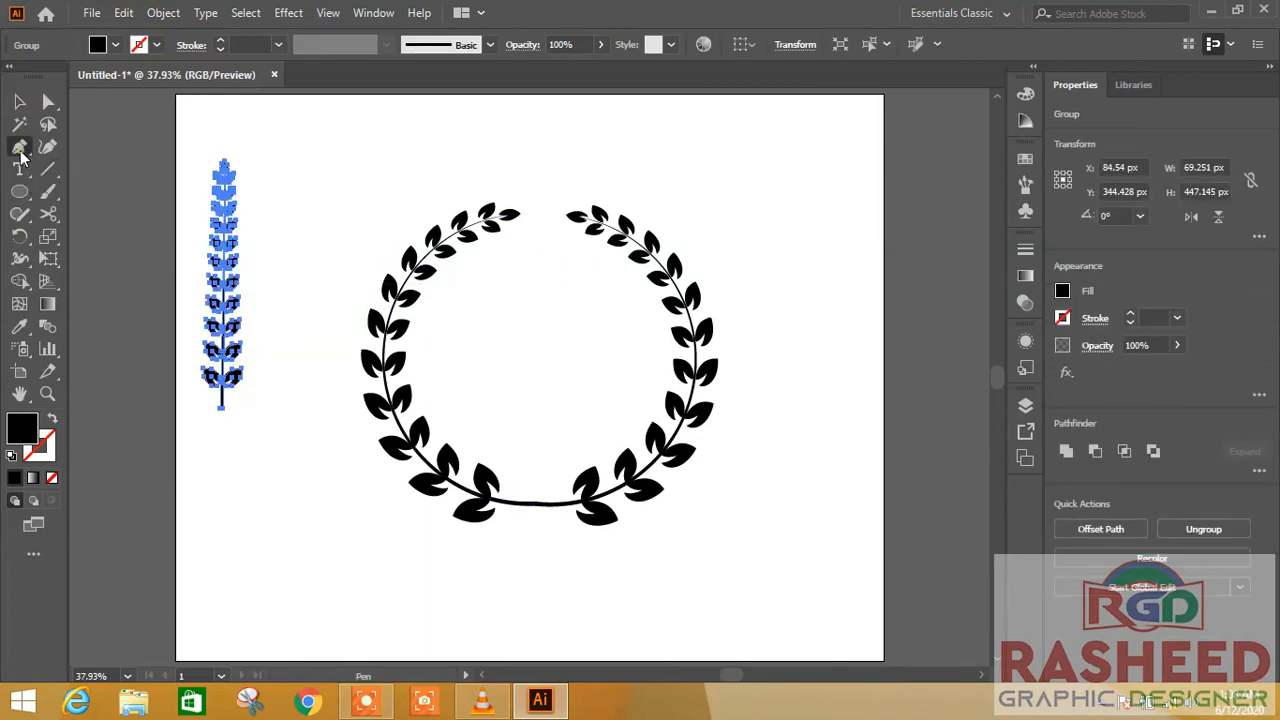
click(790, 183)
drag(790, 408, 716, 514)
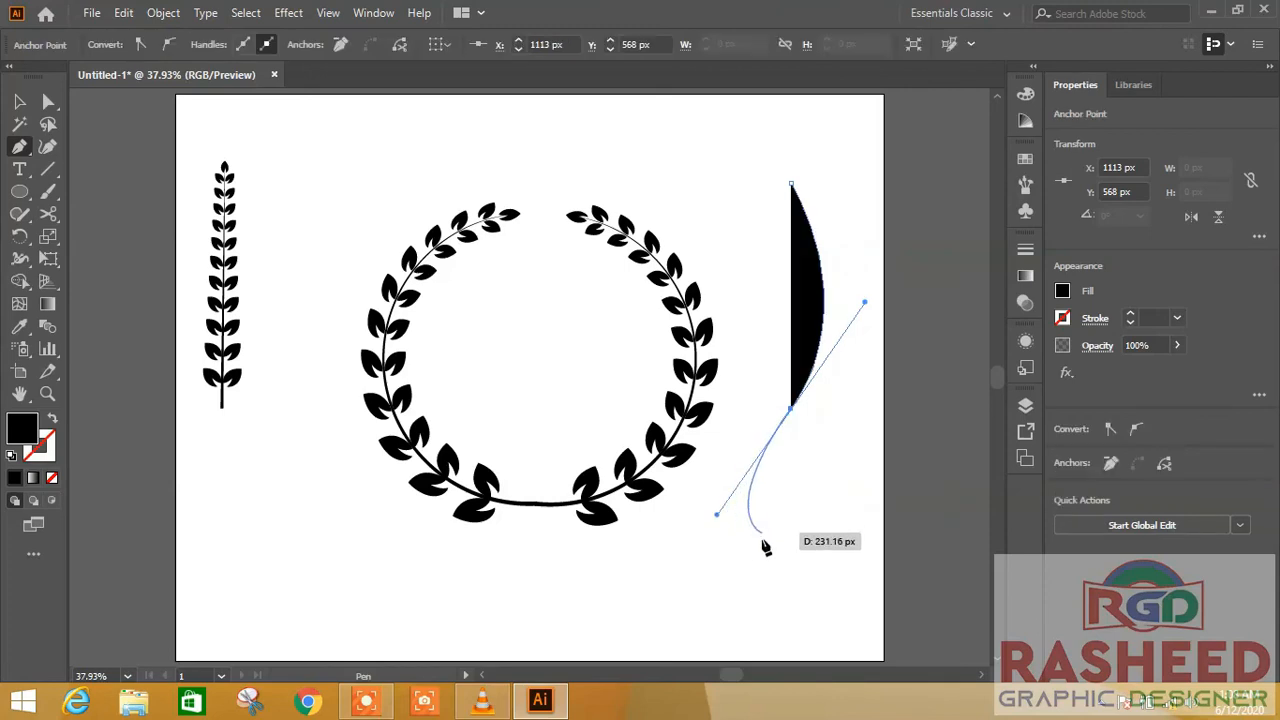
click(829, 608)
click(743, 608)
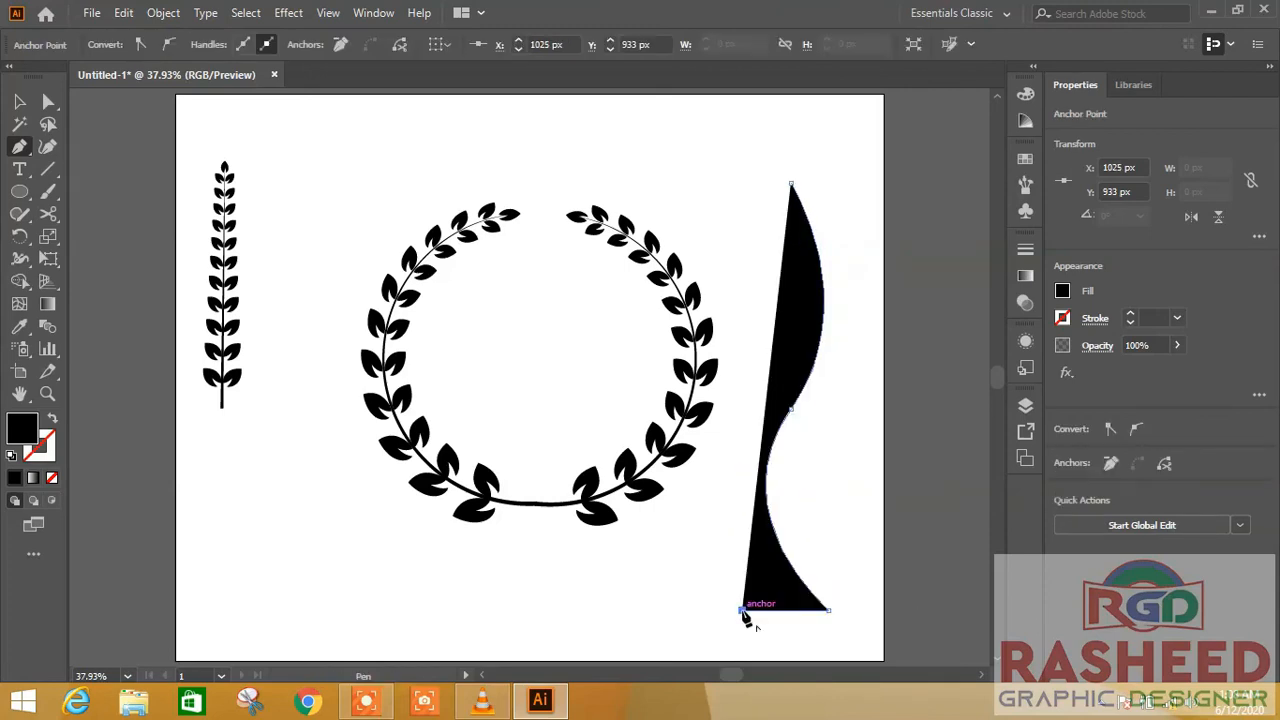
key(ctrl+z)
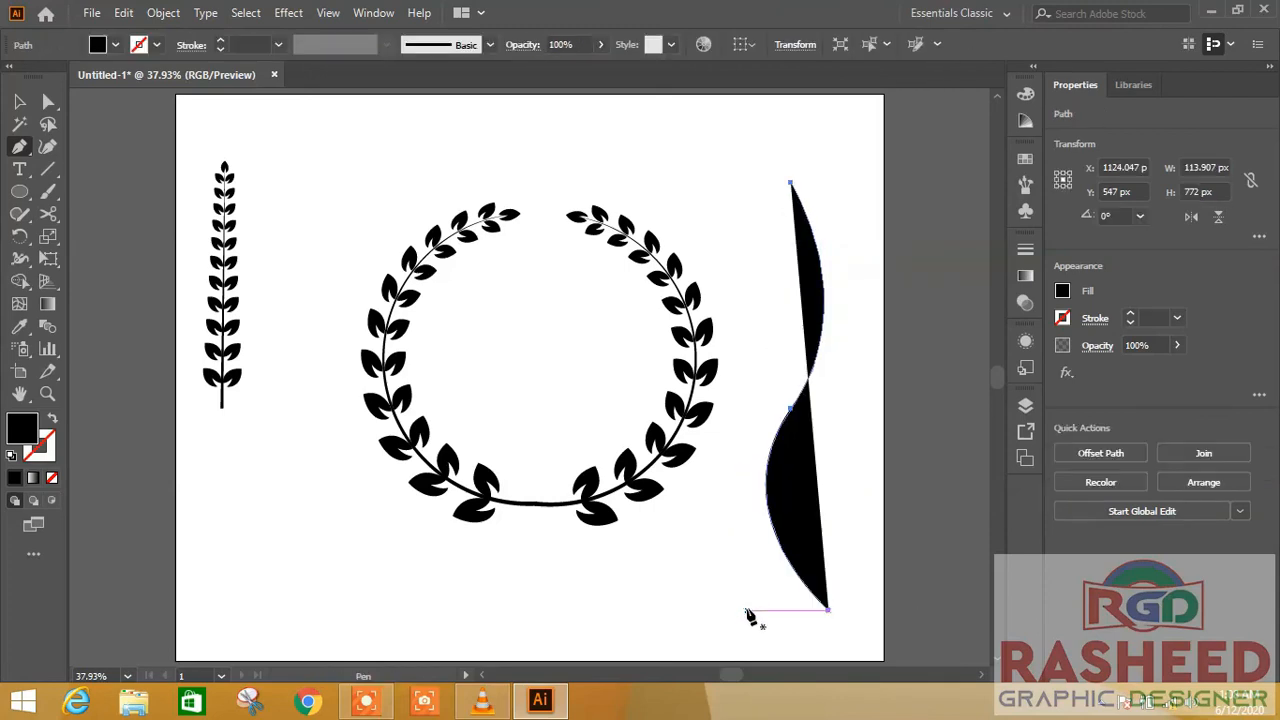
Swap the S-curve's fill and stroke so only its outline is black, and apply the leafy branch art brush to it.
click(52, 419)
click(1027, 186)
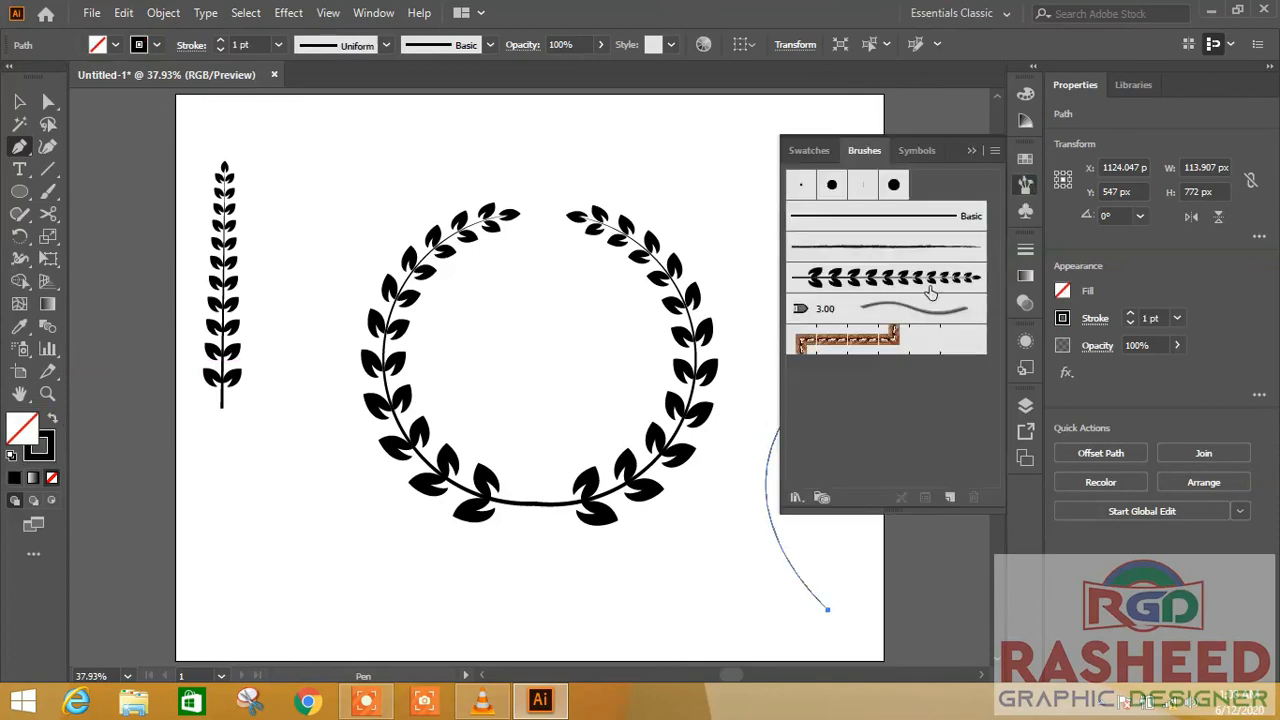
click(930, 292)
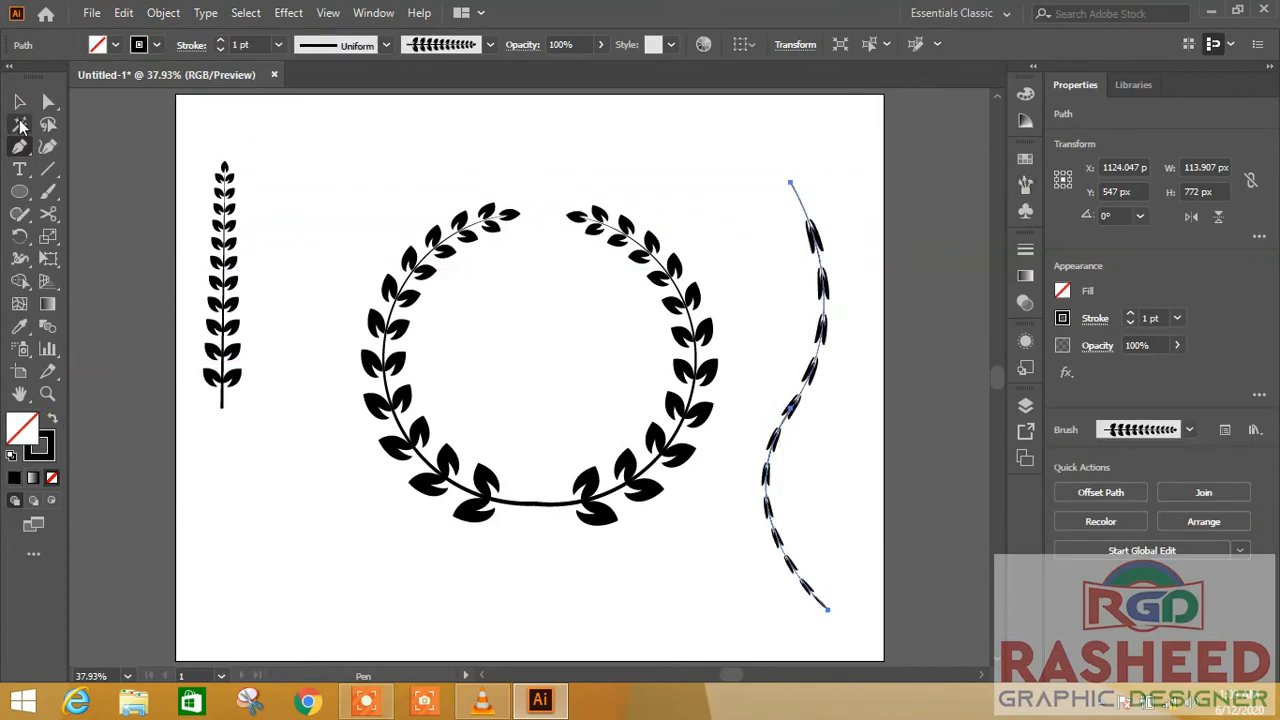
Reverse the branch's direction by resuming the path from its upper end, undo the added anchor point, and set the stroke weight to 9 pt.
click(790, 183)
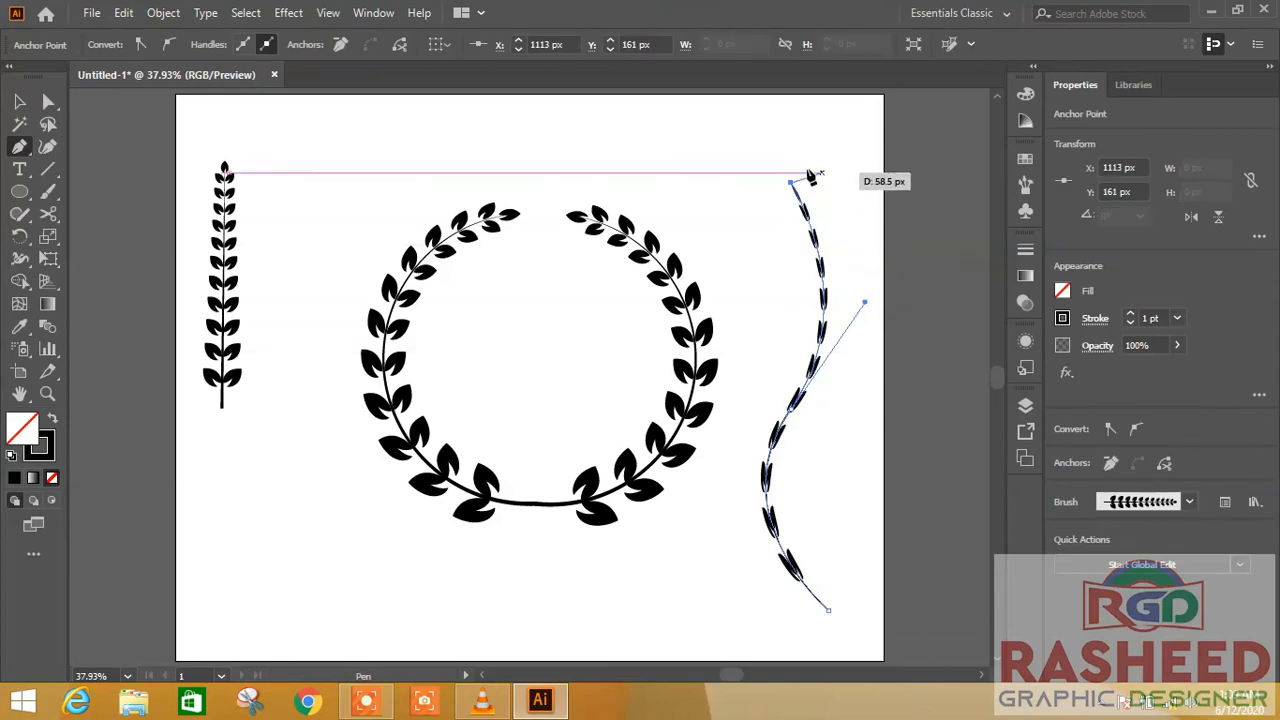
click(782, 162)
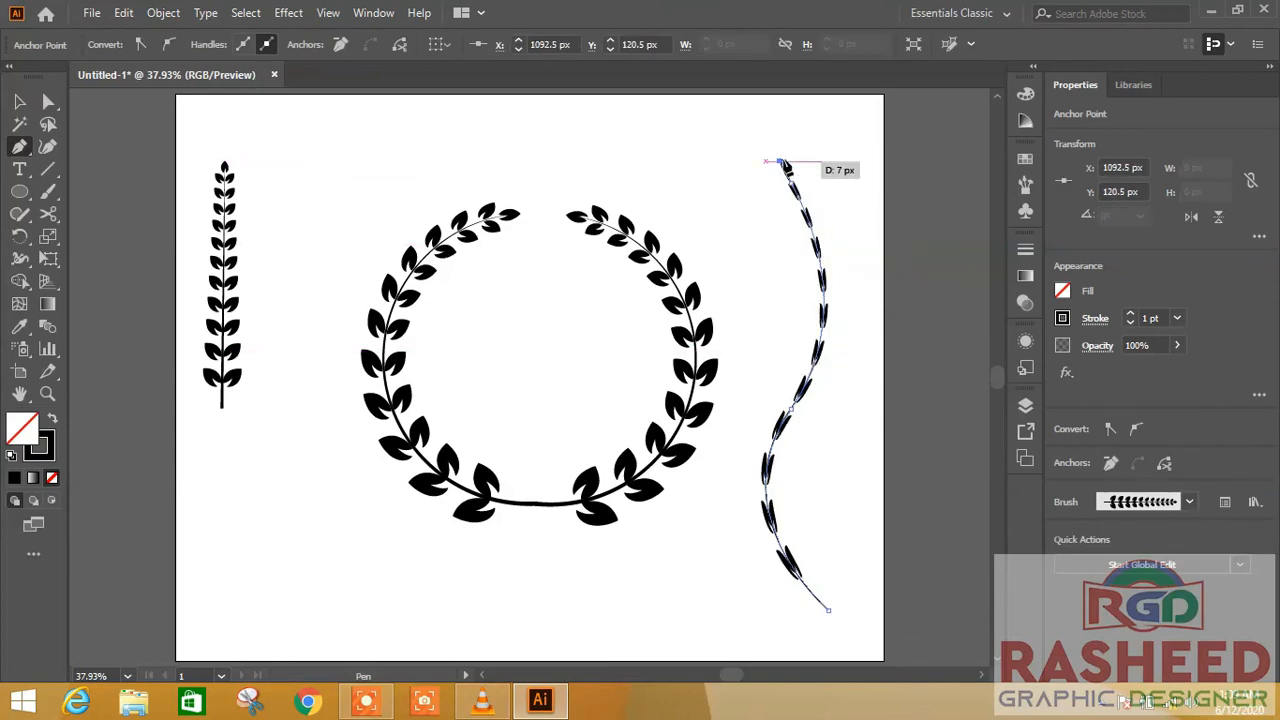
key(ctrl+z)
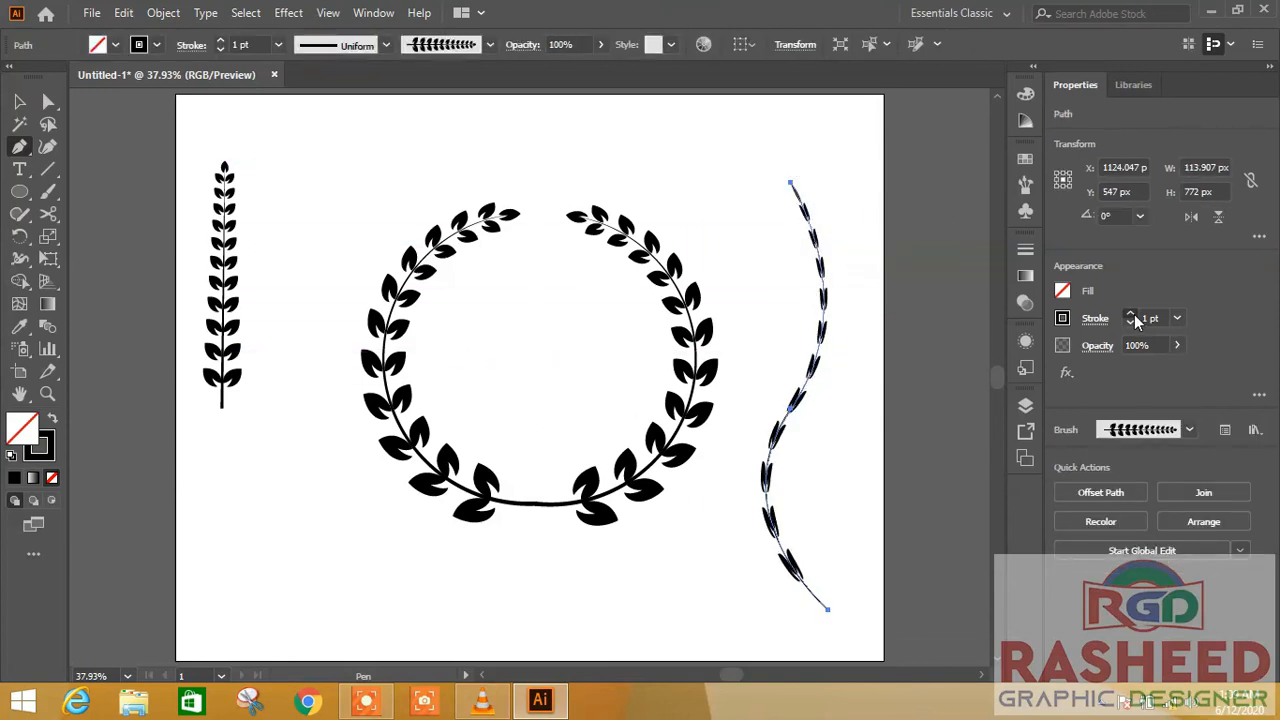
scroll(1134, 315, up, 8)
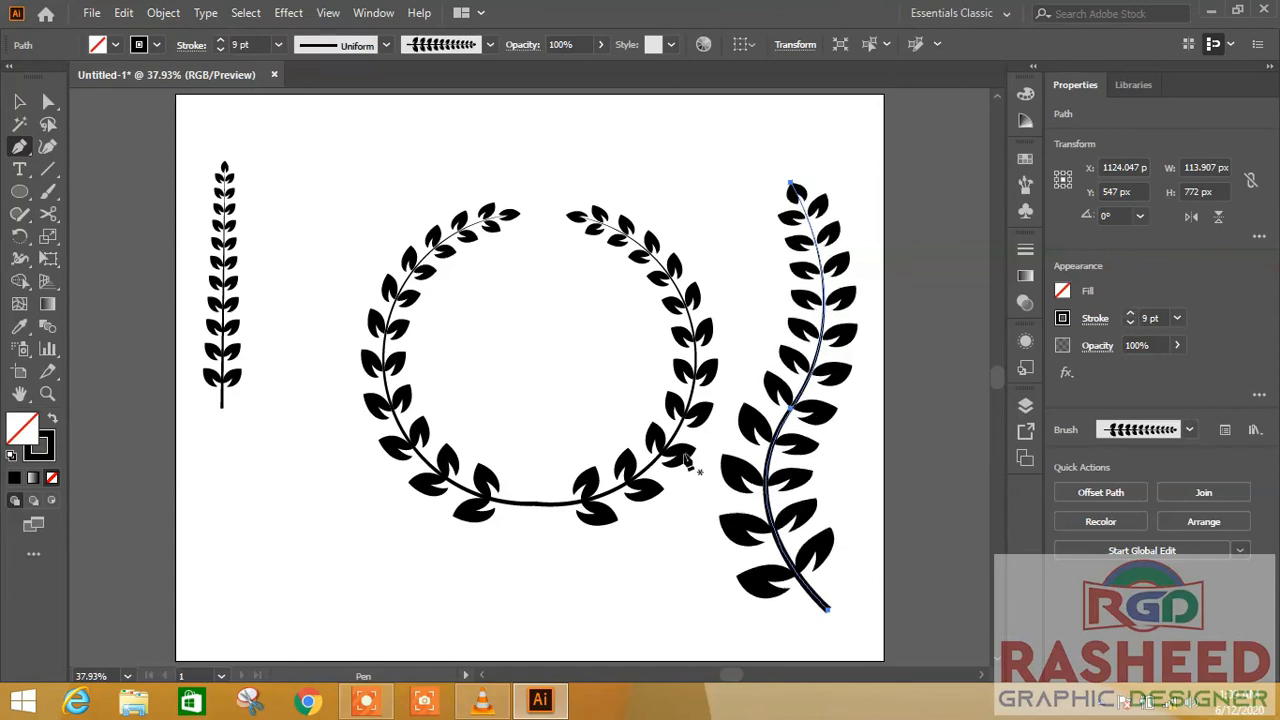
Move the wreath up and left so it sits just beside the small upright branch without overlapping it.
click(20, 104)
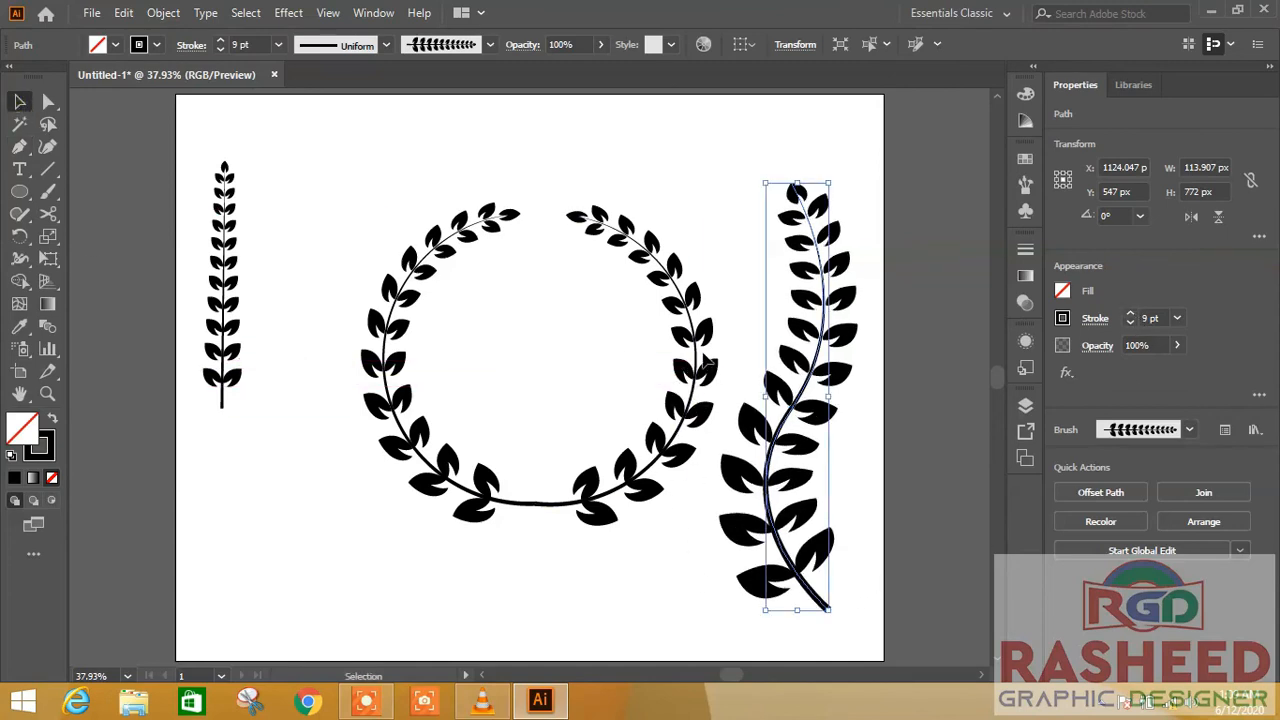
drag(684, 346, 557, 285)
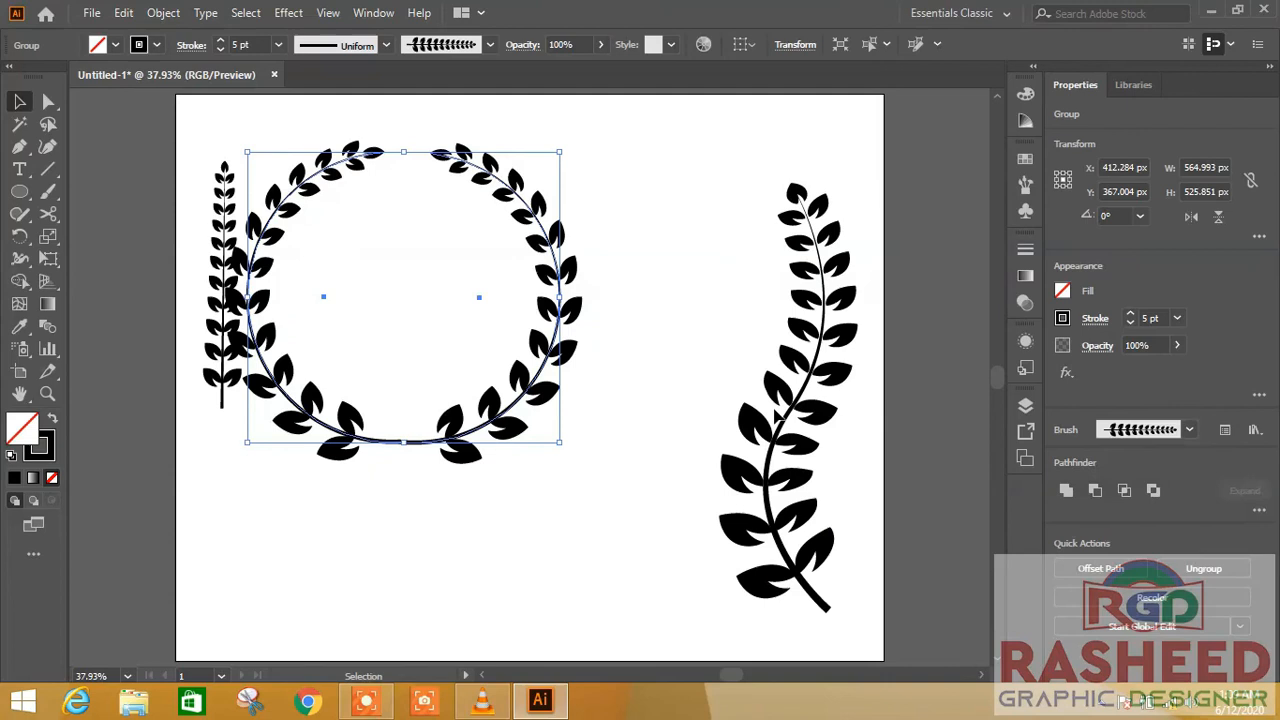
drag(487, 311, 509, 289)
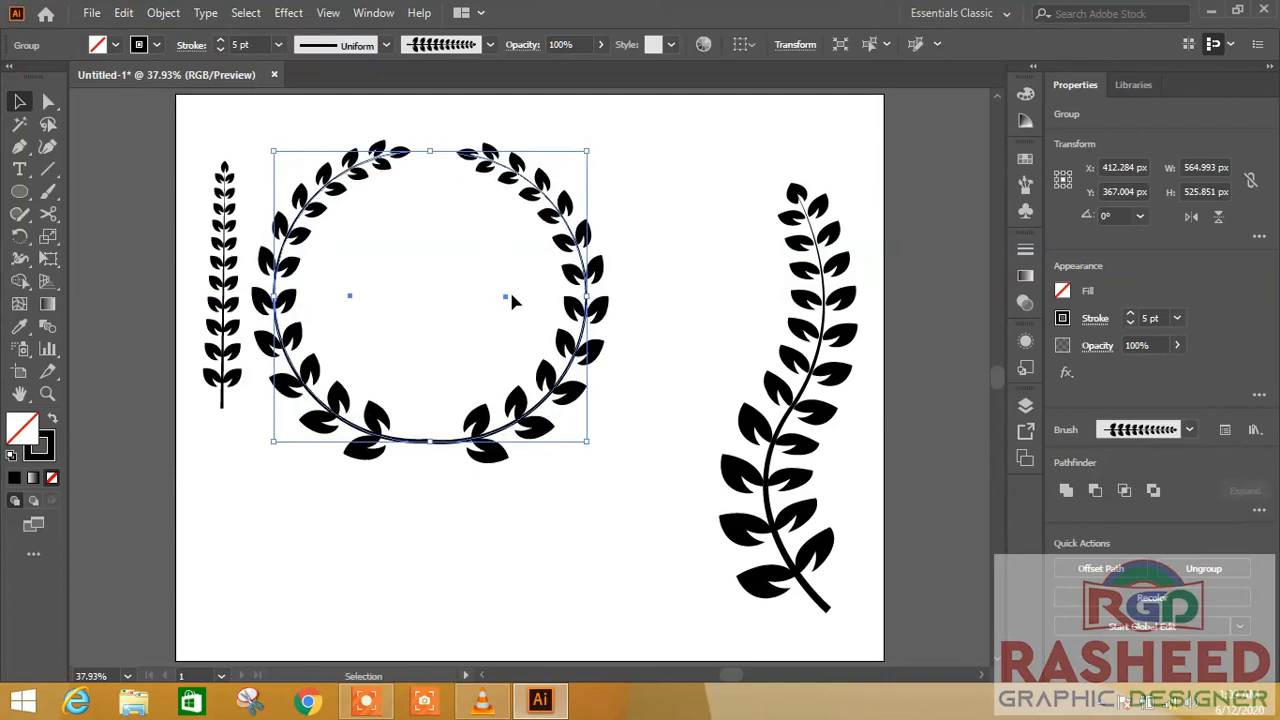
Move the S-curved branch up and left to sit close beside the wreath, and deselect it.
click(637, 395)
drag(775, 440, 669, 394)
click(815, 538)
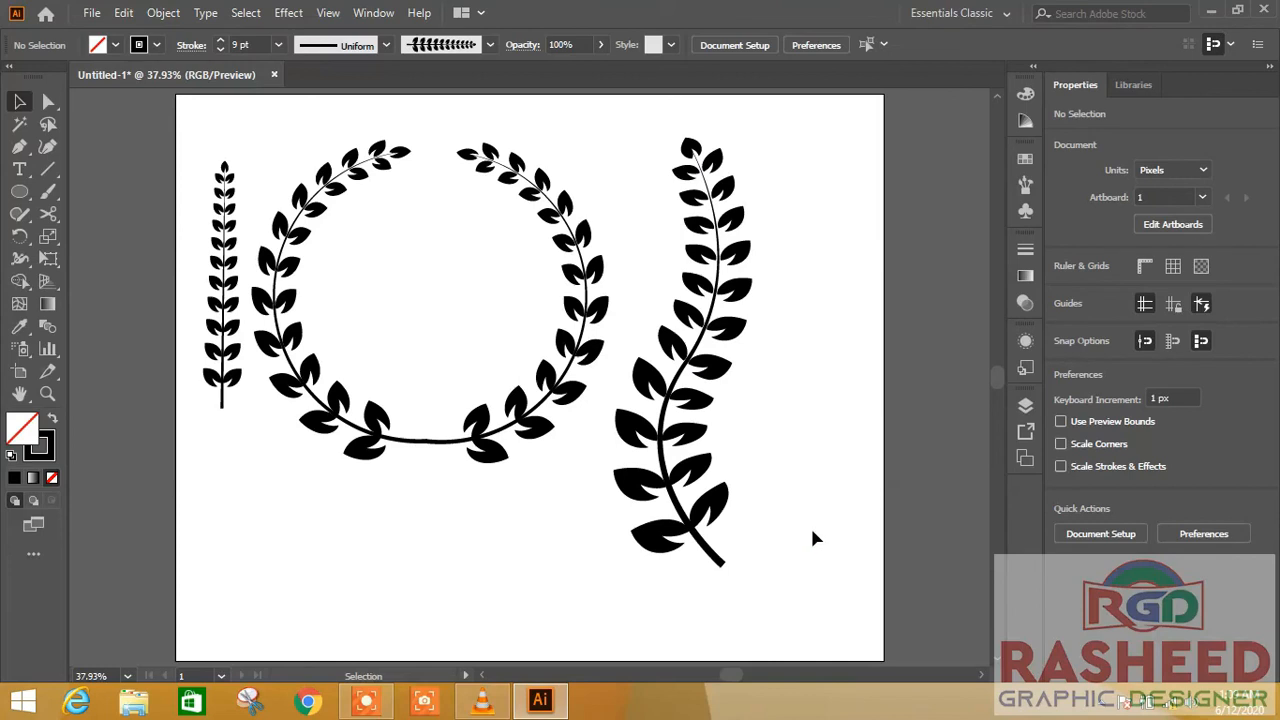